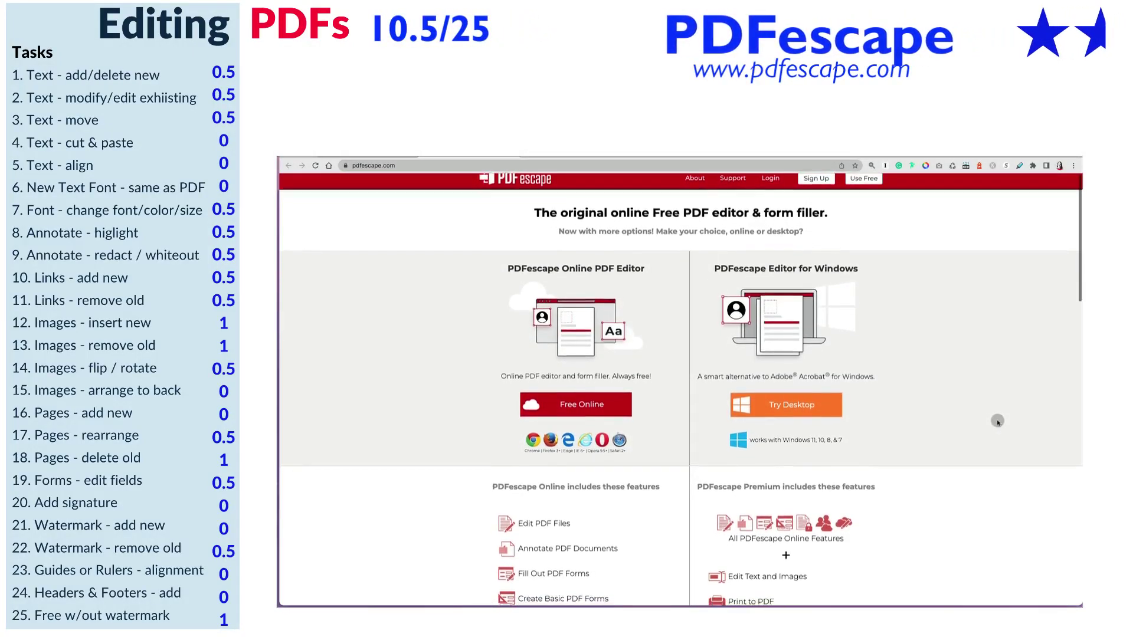
- Scroll the homepage, then go to About > Major Features and scroll PDFescape's feature list
scroll(997, 421, "down", 5)
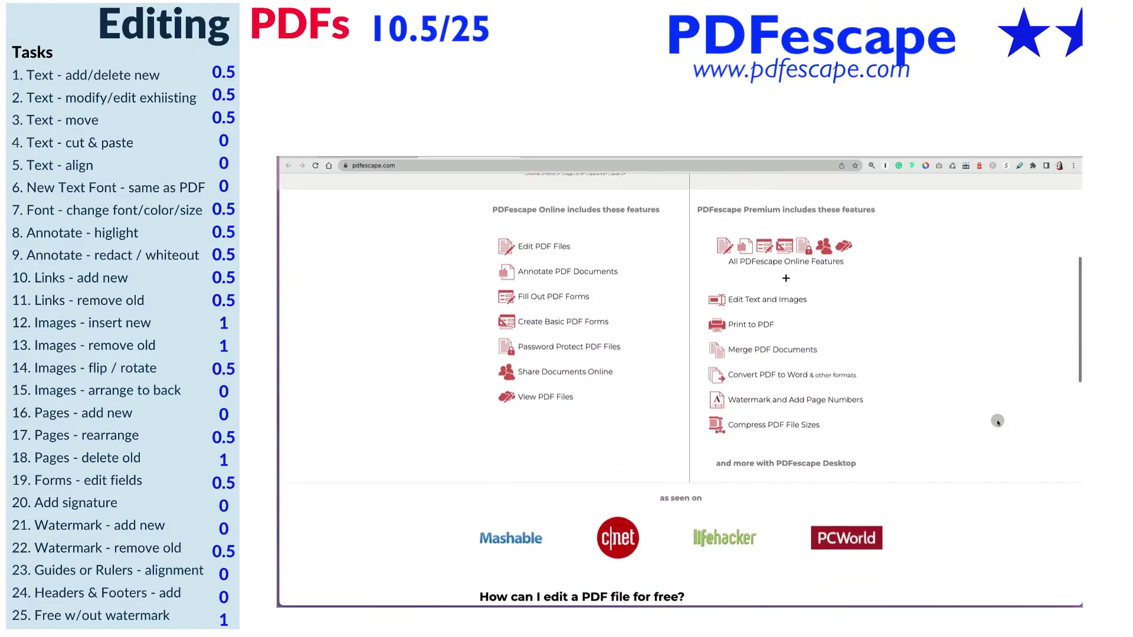
scroll(998, 421, "down", 8)
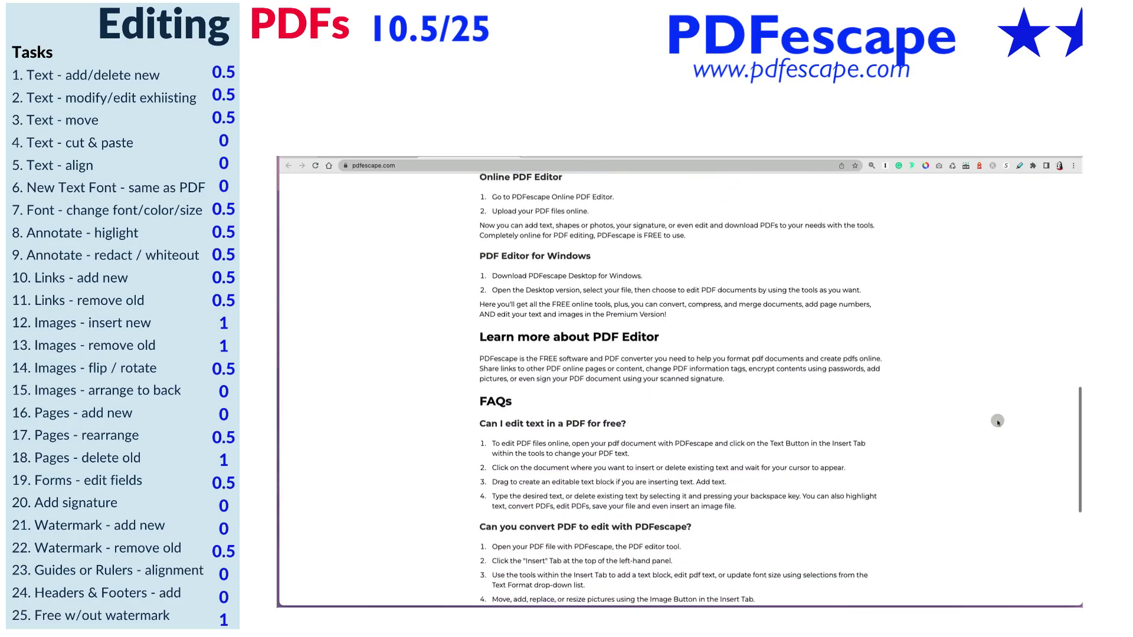
scroll(998, 421, "down", 5)
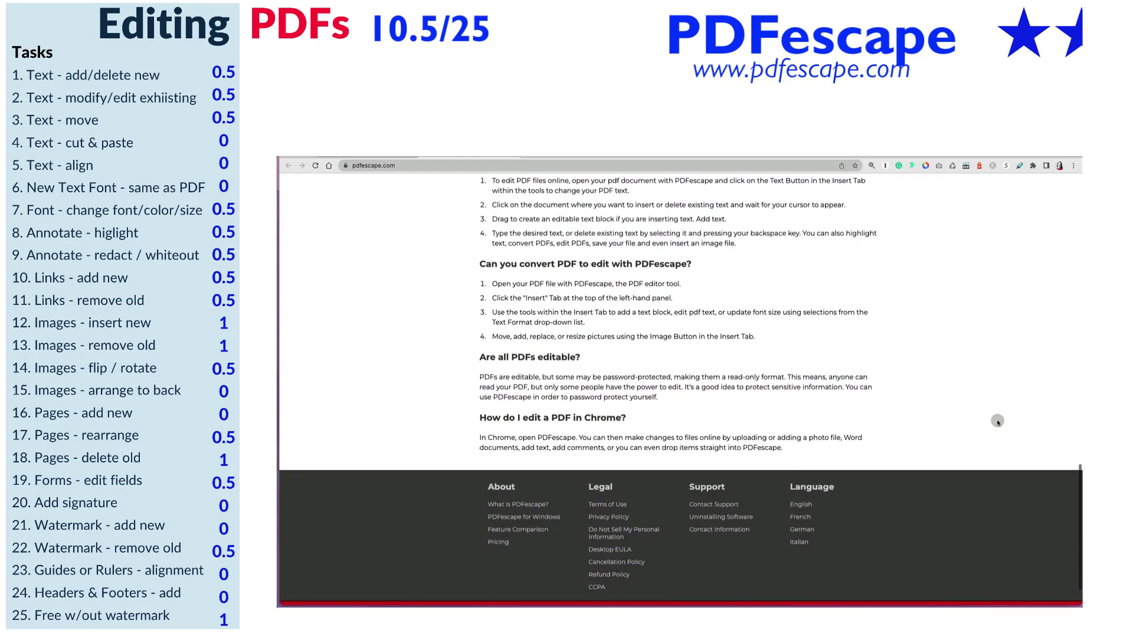
scroll(997, 422, "down", 1)
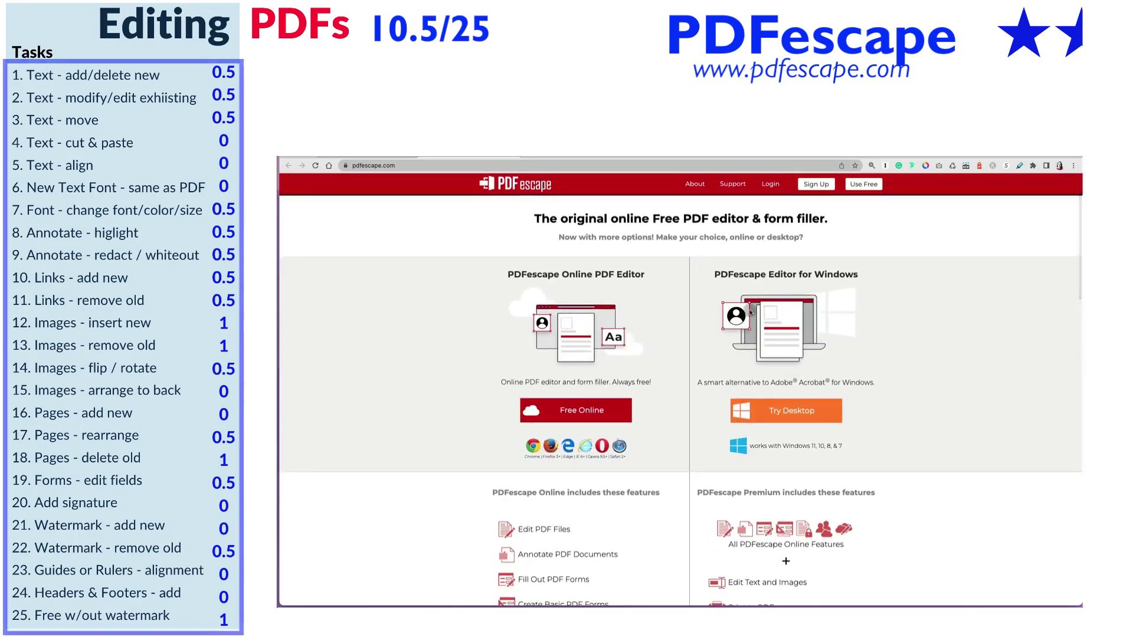
left_click(699, 186)
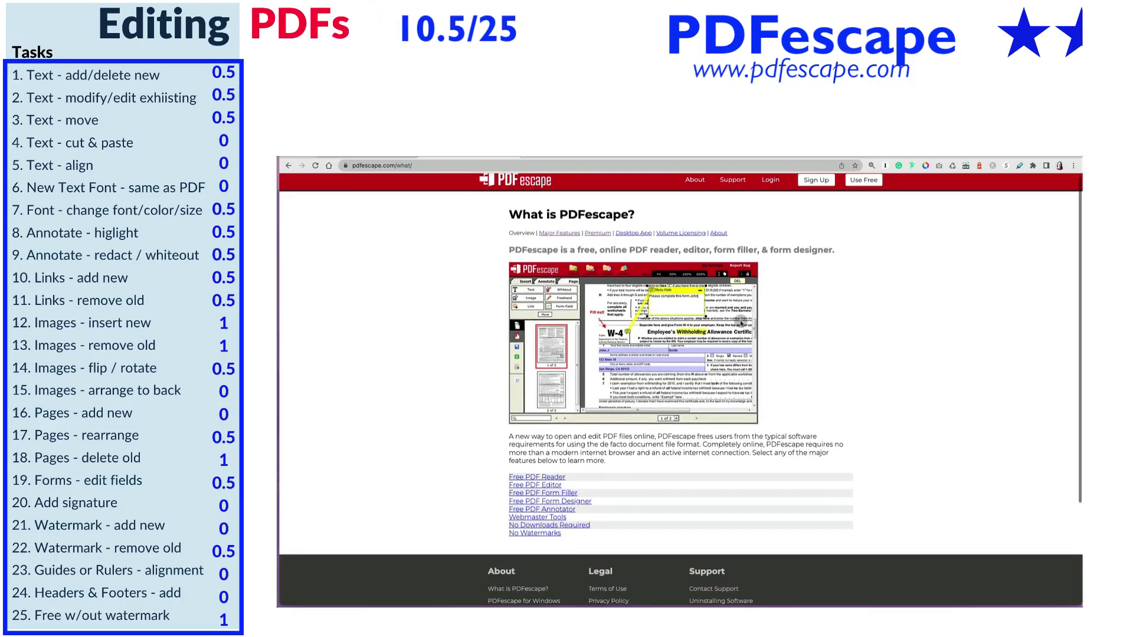
left_click(570, 236)
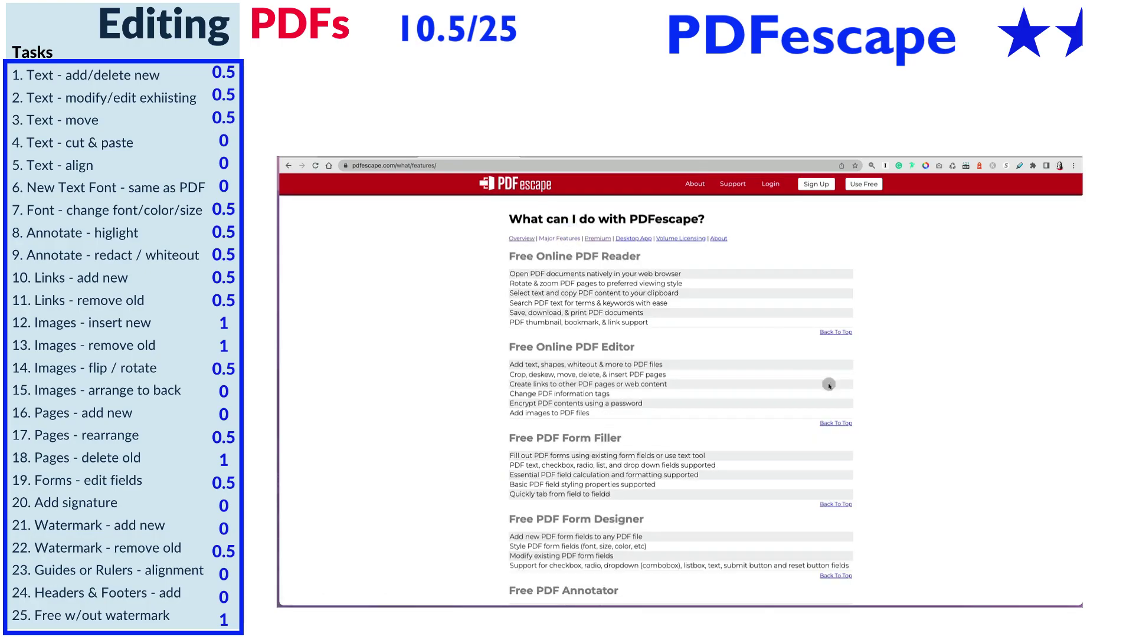
scroll(895, 536, "down", 15)
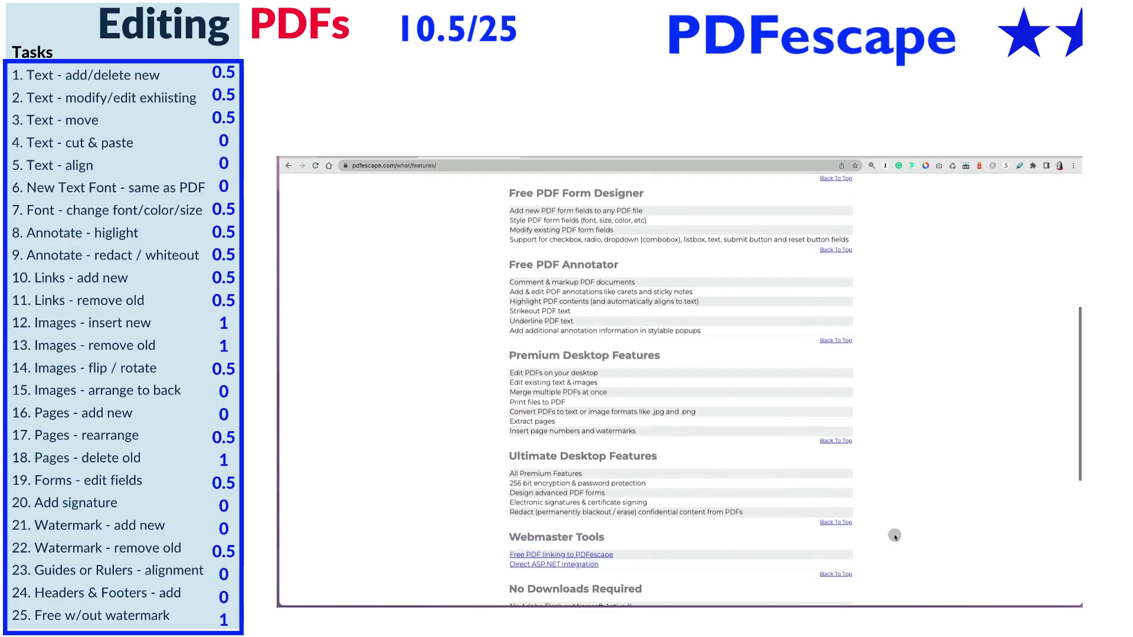
- Show Pricing billed monthly and scroll the Features by Plan table for Free, Premium and Ultimate
left_click(494, 493)
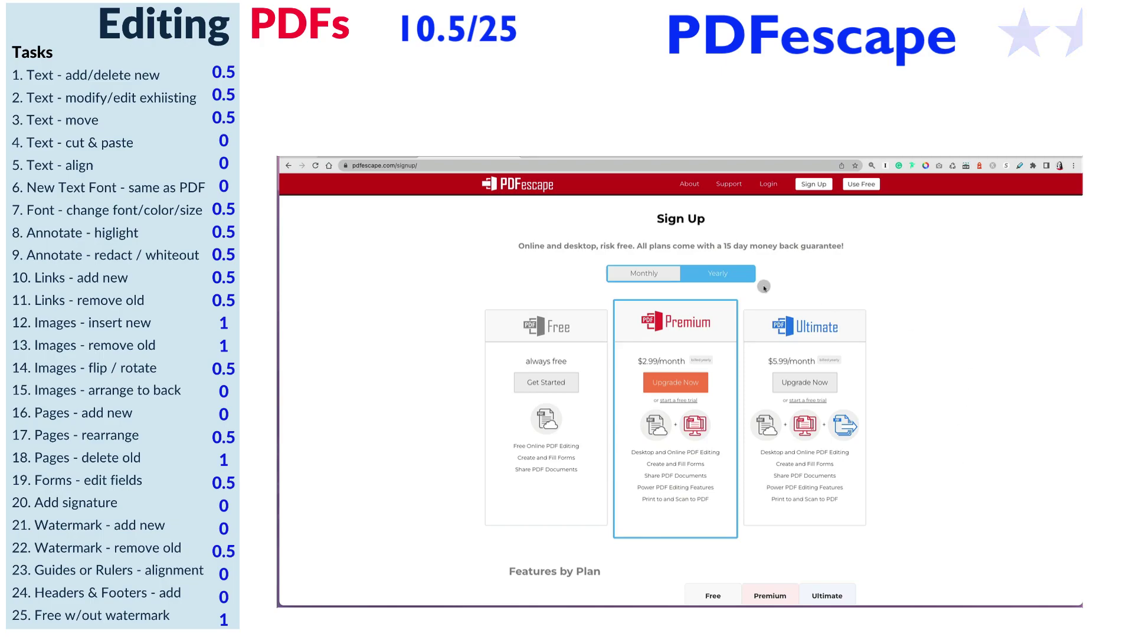
left_click(656, 274)
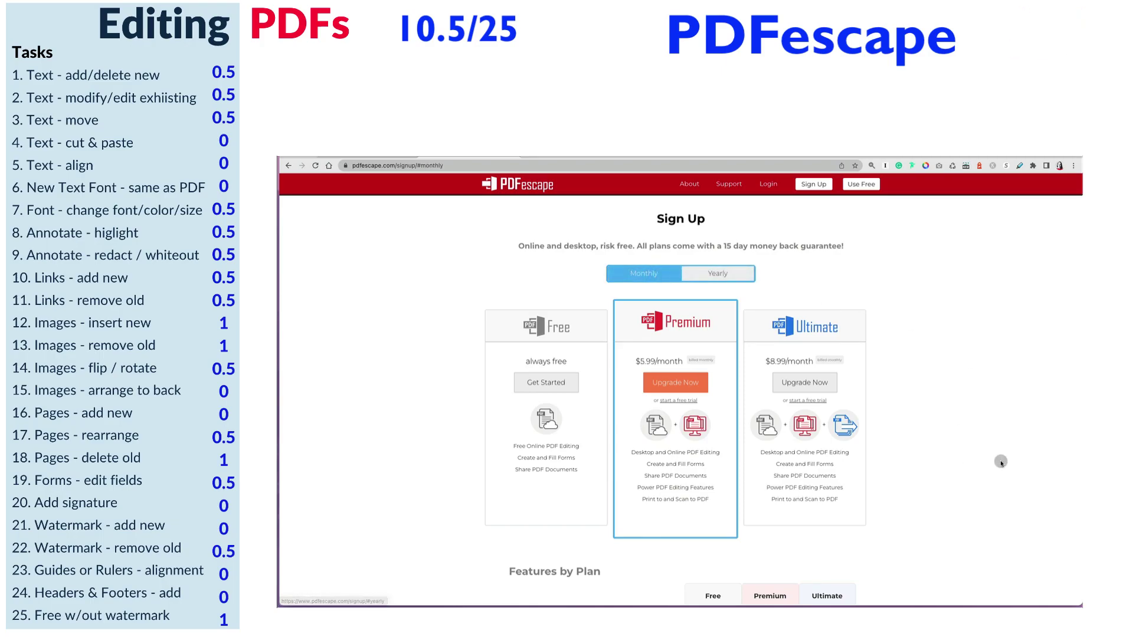
scroll(991, 542, "down", 2)
scroll(992, 542, "down", 5)
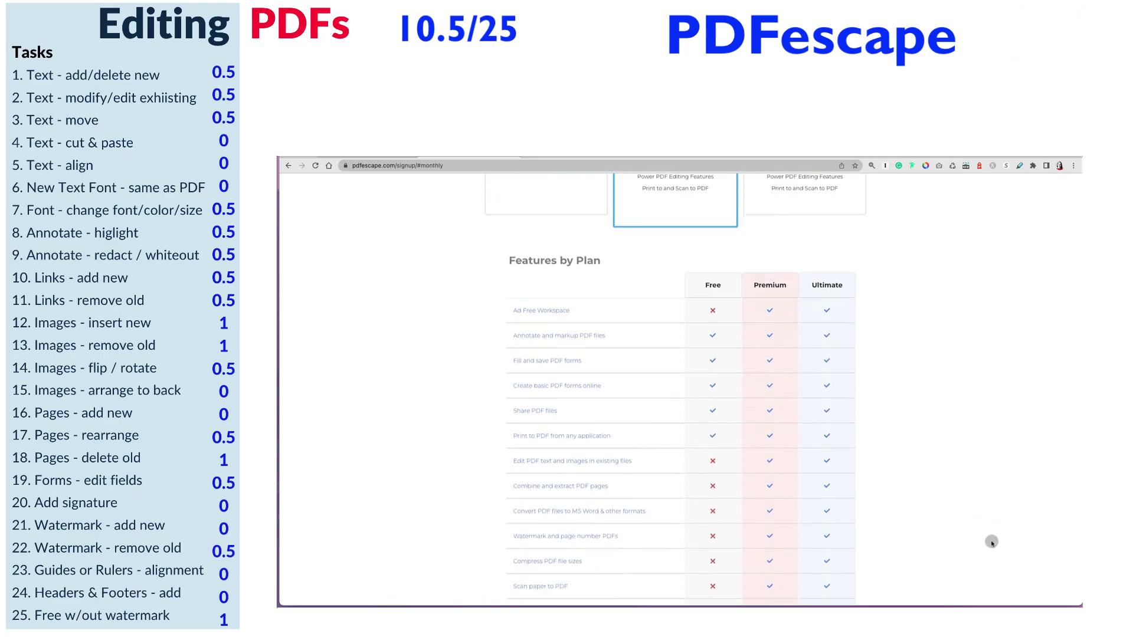
scroll(992, 542, "down", 3)
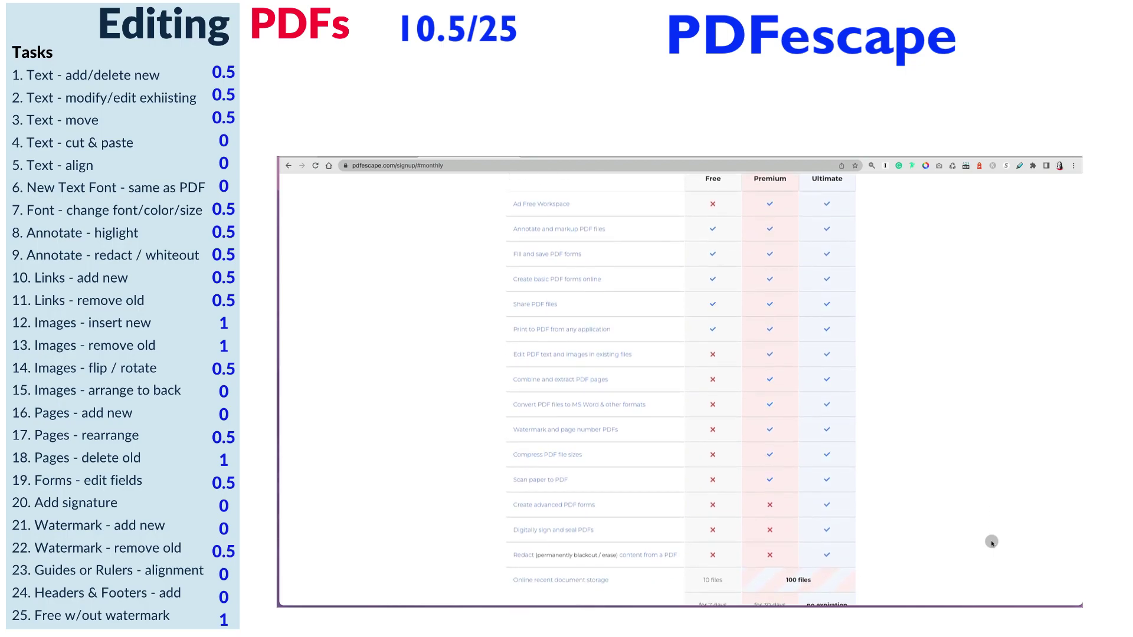
scroll(992, 542, "down", 1)
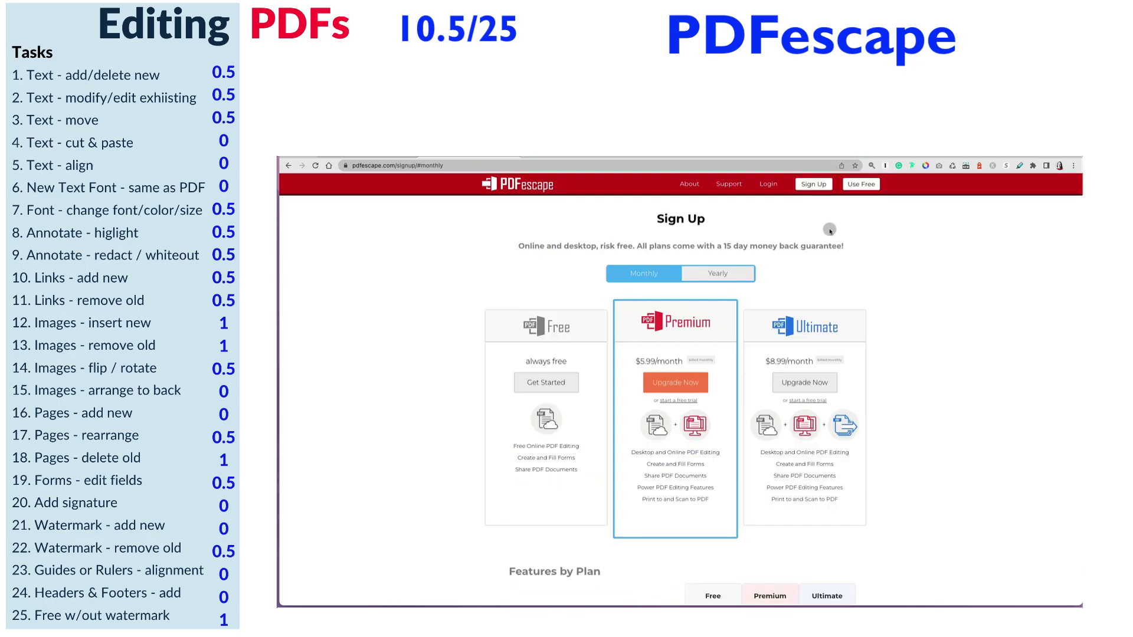
- In the support help centre's How-Tos, list and scroll all 18 Editing Files articles
left_click(729, 185)
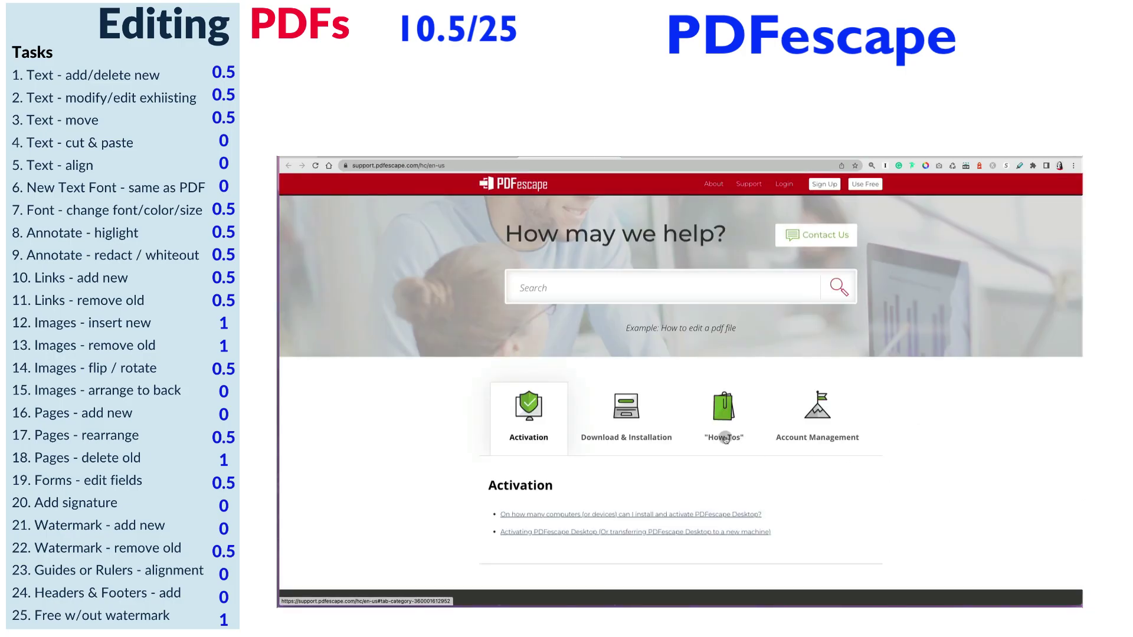
left_click(725, 439)
scroll(923, 516, "down", 5)
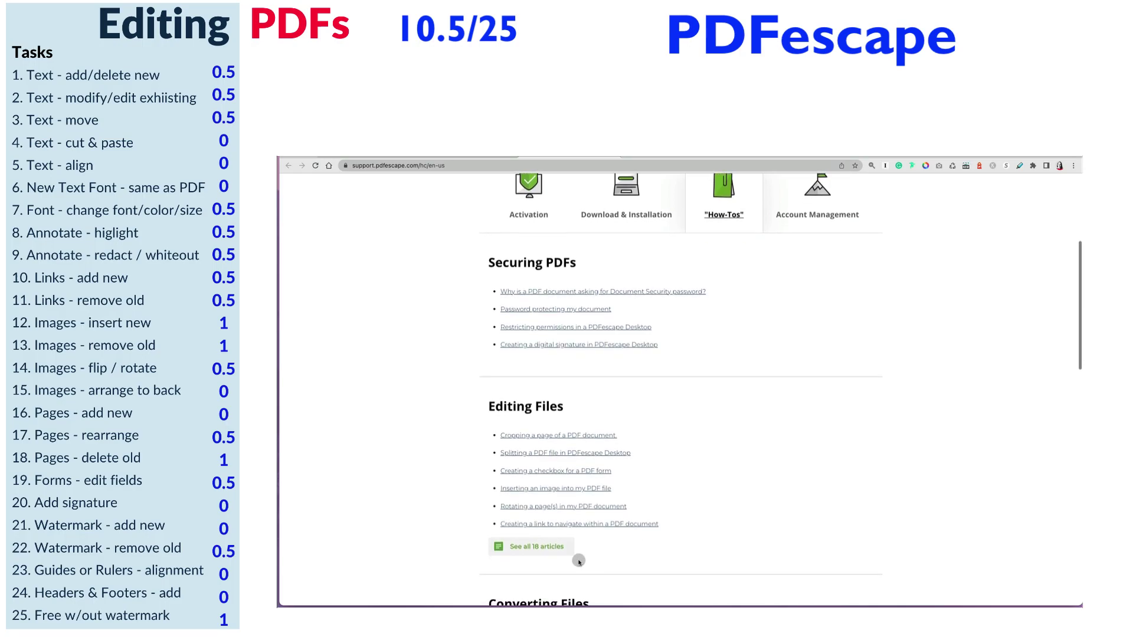
left_click(541, 550)
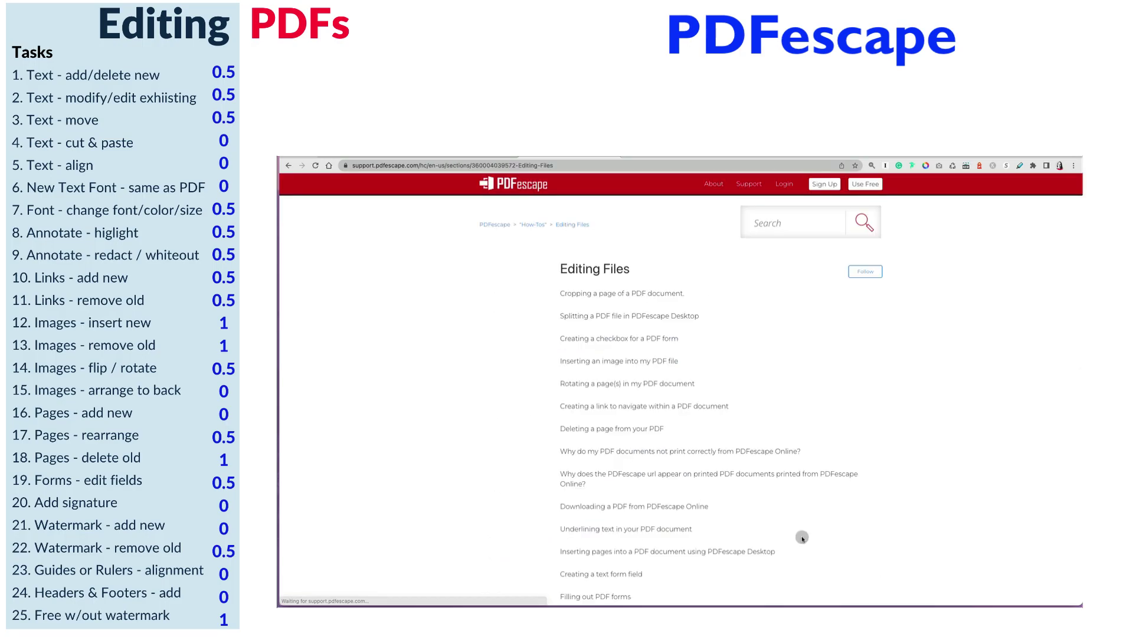
scroll(803, 539, "down", 4)
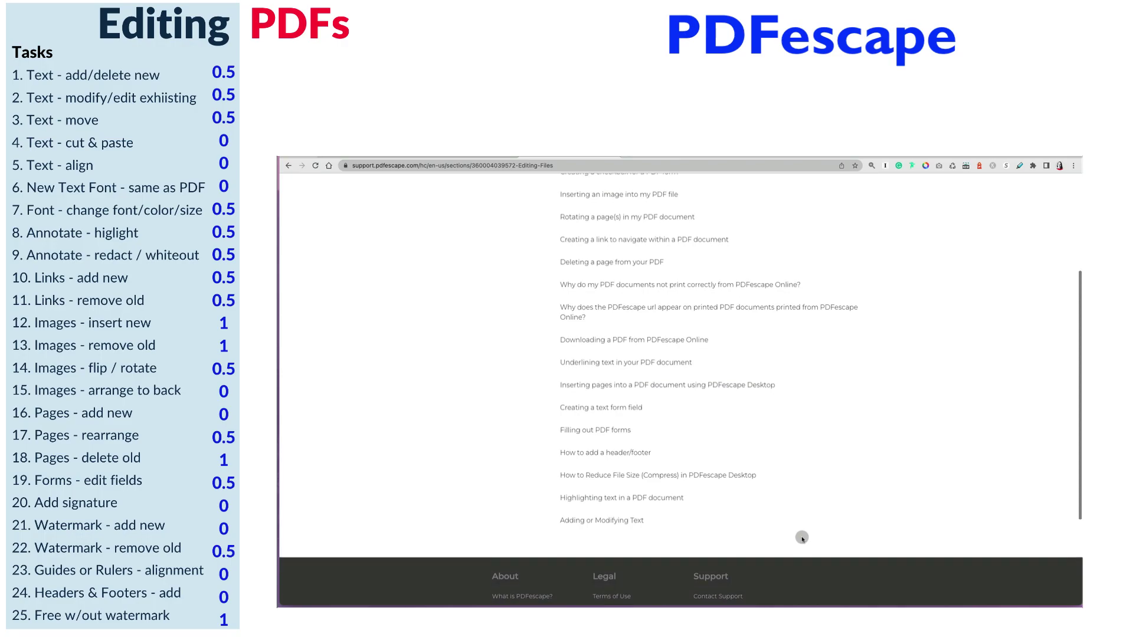
scroll(802, 539, "up", 5)
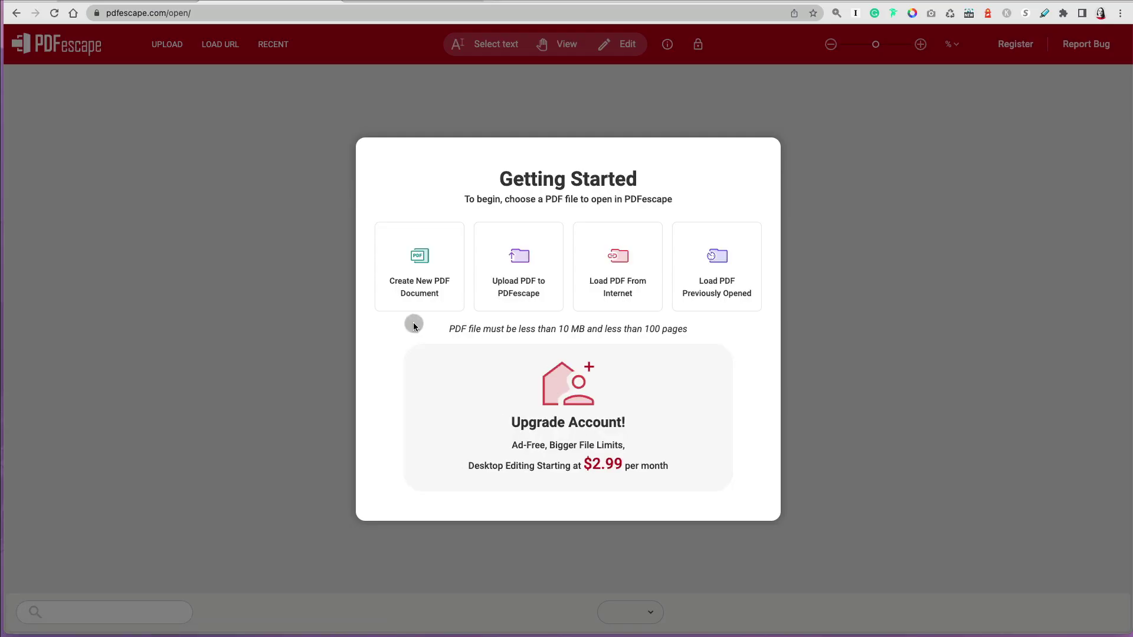
- Upload 'Edit PDF Acrobat Alternatives copy.pdf' from the computer into the editor
left_click(525, 277)
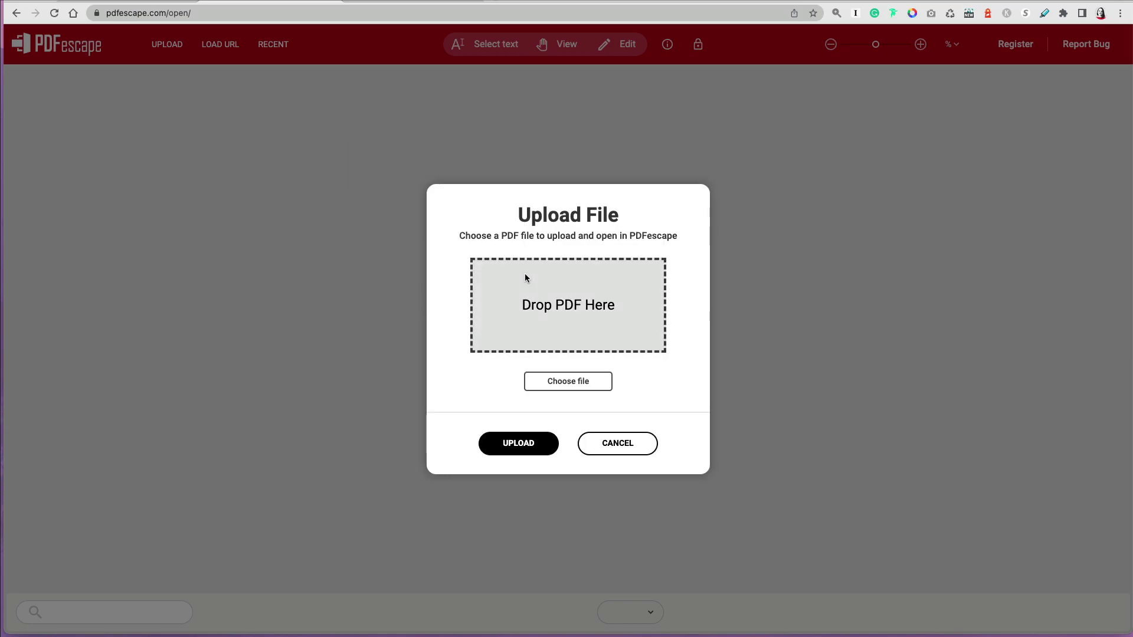
left_click(571, 380)
double_click(379, 363)
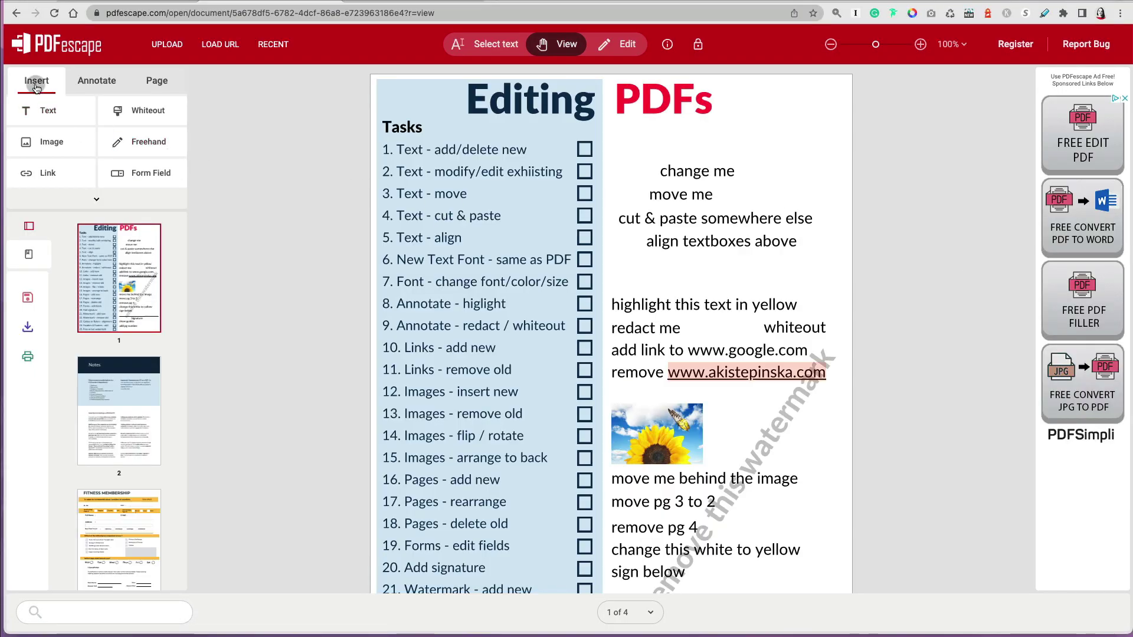
- Browse the Annotate, Page and Insert tools, expanding all Insert tools and page thumbnails
left_click(99, 82)
left_click(157, 80)
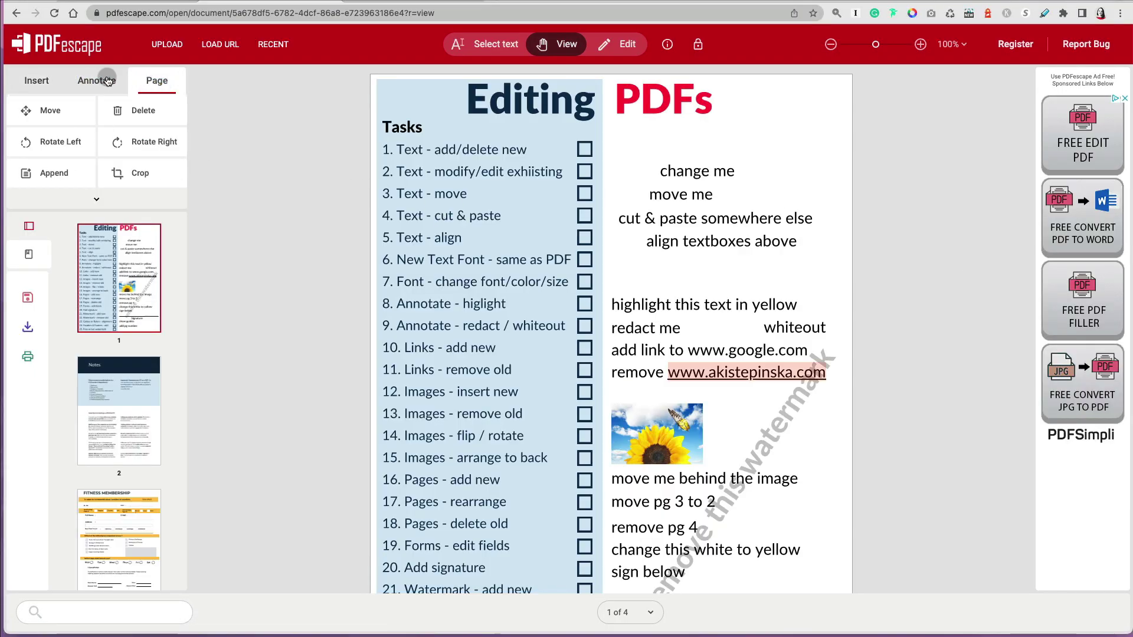
left_click(37, 81)
left_click(37, 195)
left_click(32, 225)
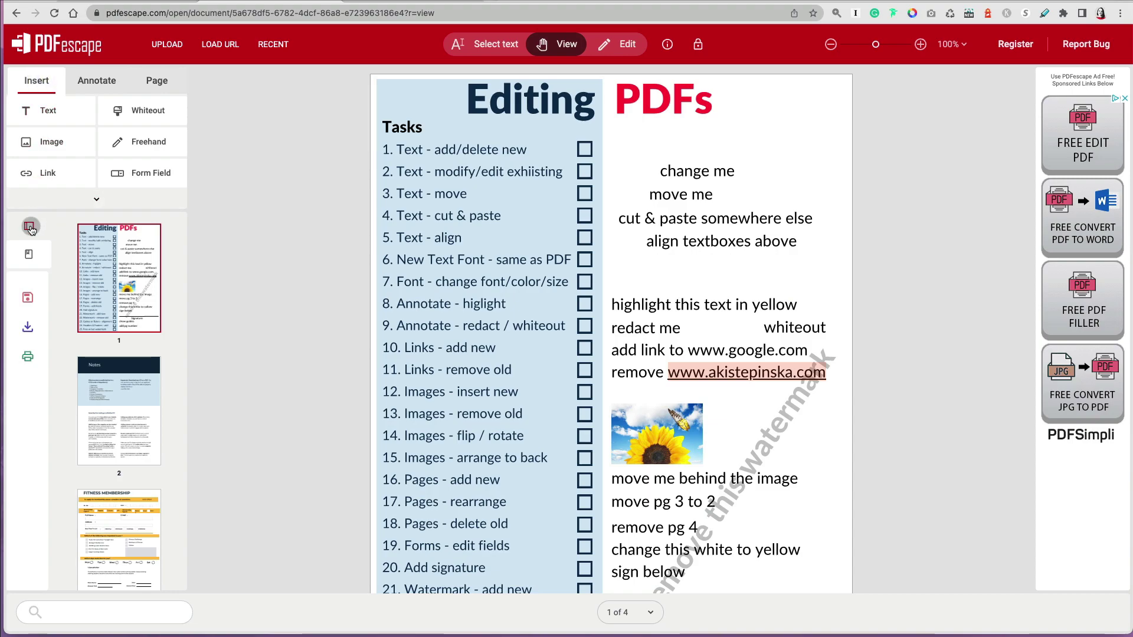
left_click(79, 207)
left_click(93, 204)
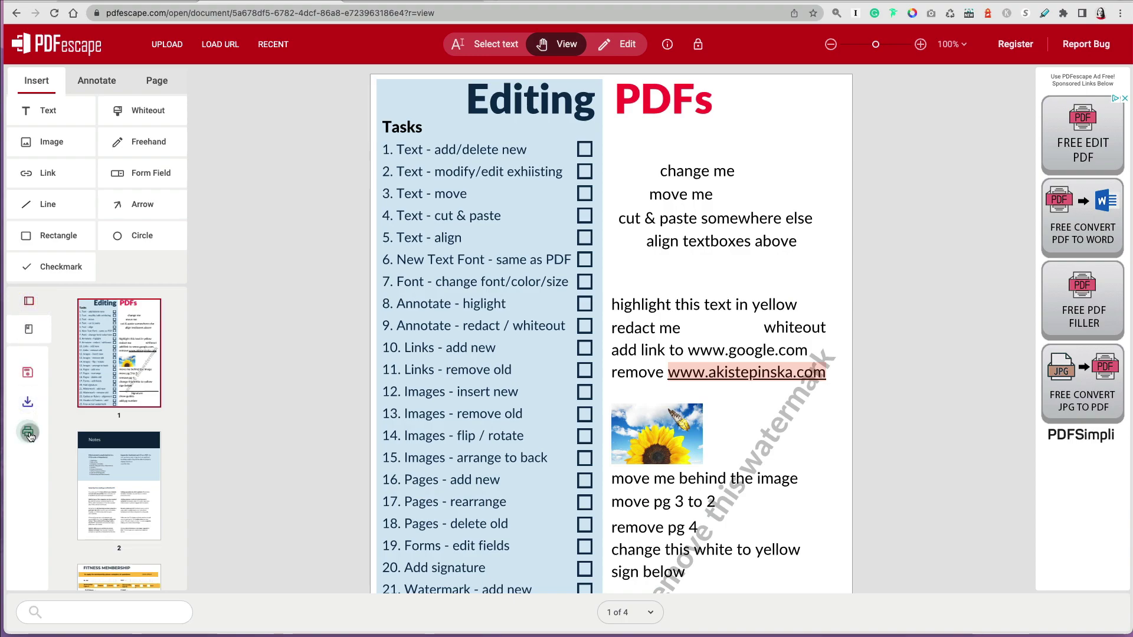
- Switch the document into Edit mode and dismiss the sponsored ads panel
left_click(557, 46)
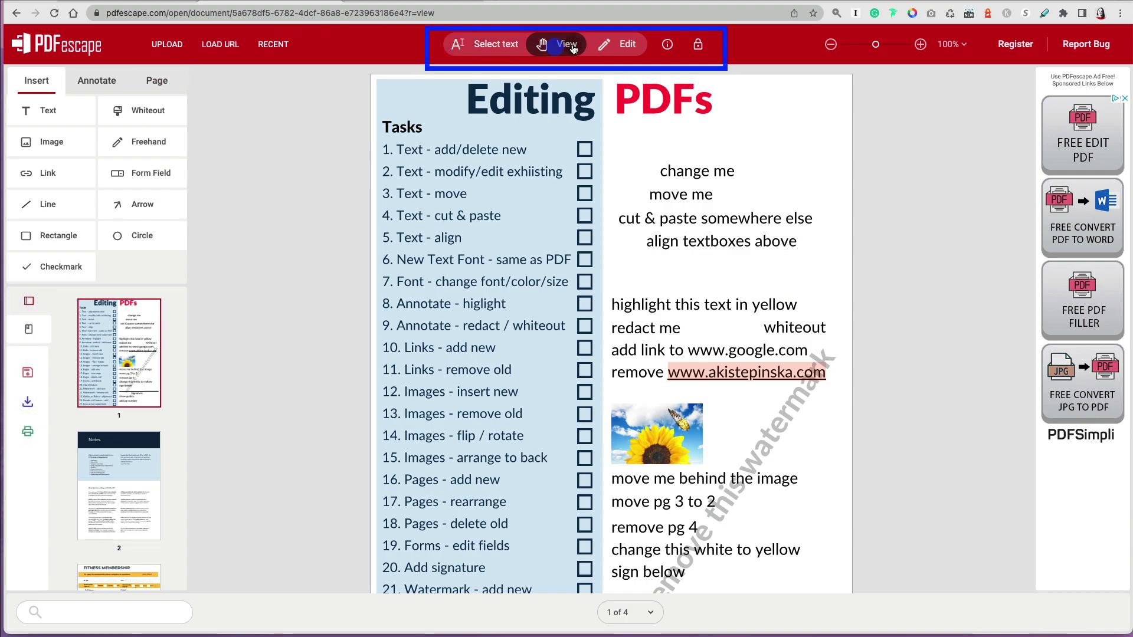
left_click(617, 48)
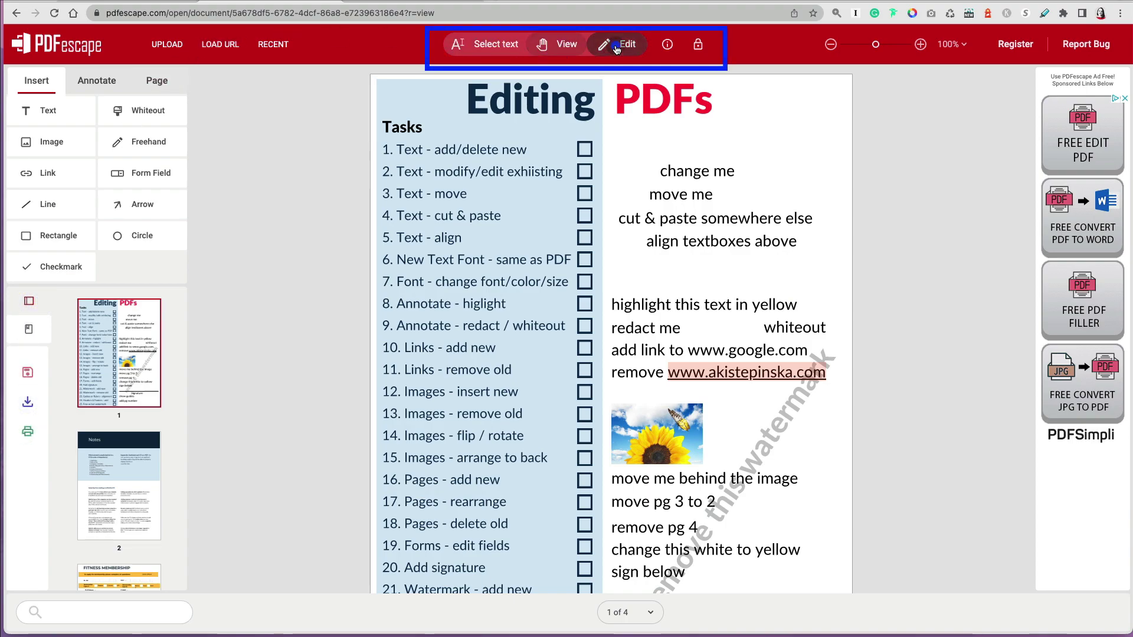
left_click(1125, 99)
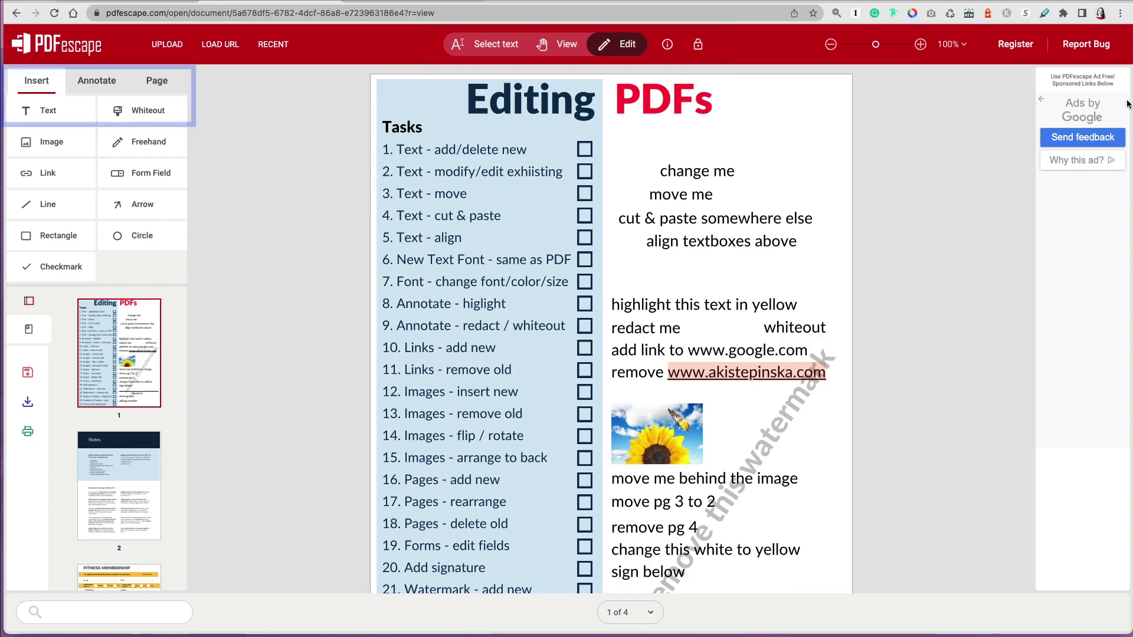
- Add a new text box beside the PDFs heading and try the Lobster font with bold
left_click(49, 112)
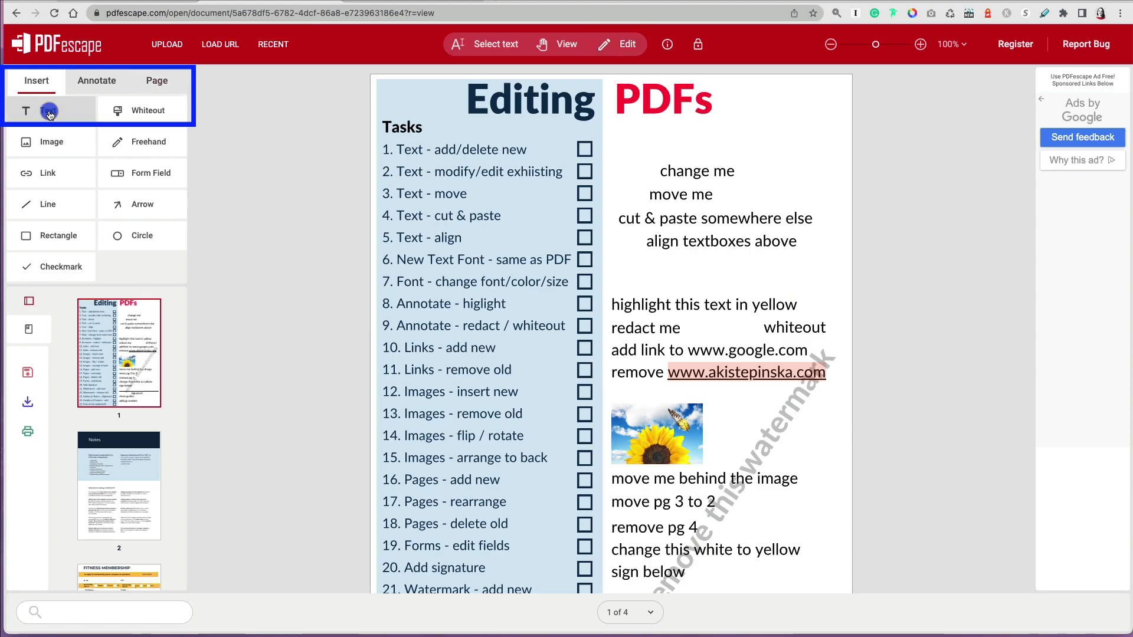
left_click(642, 139)
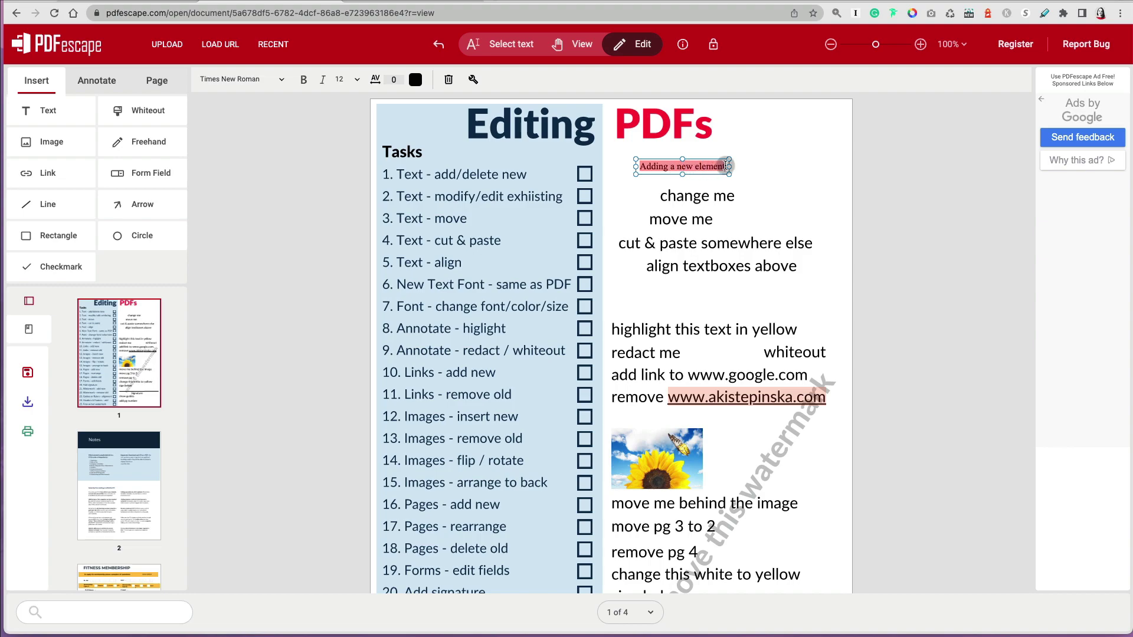
left_click(277, 79)
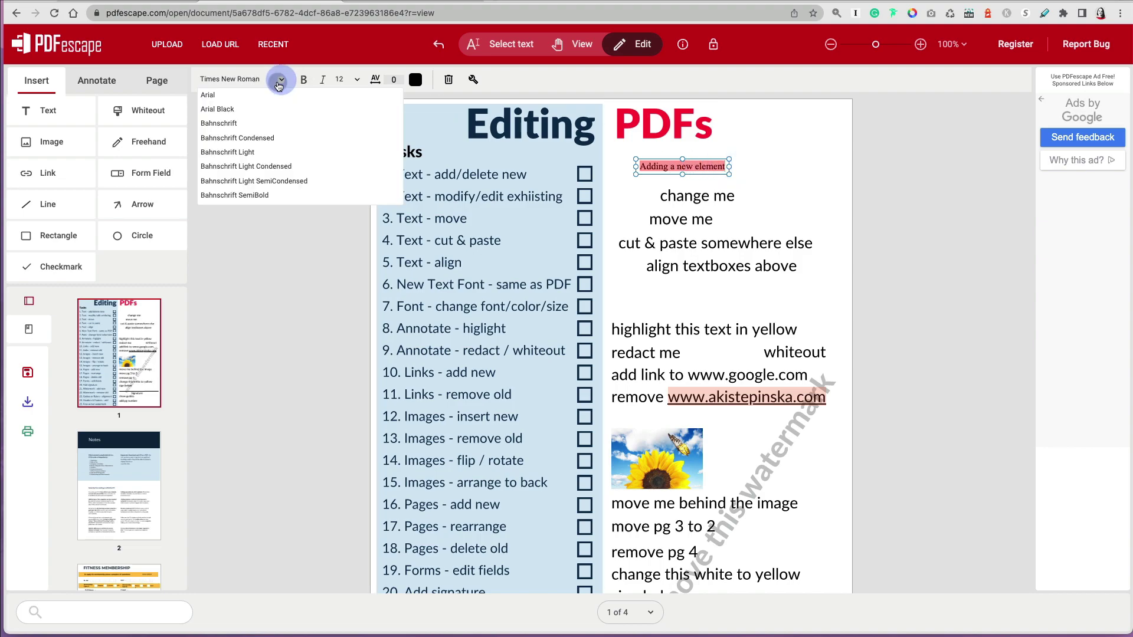
scroll(250, 183, "down", 3)
scroll(251, 184, "down", 10)
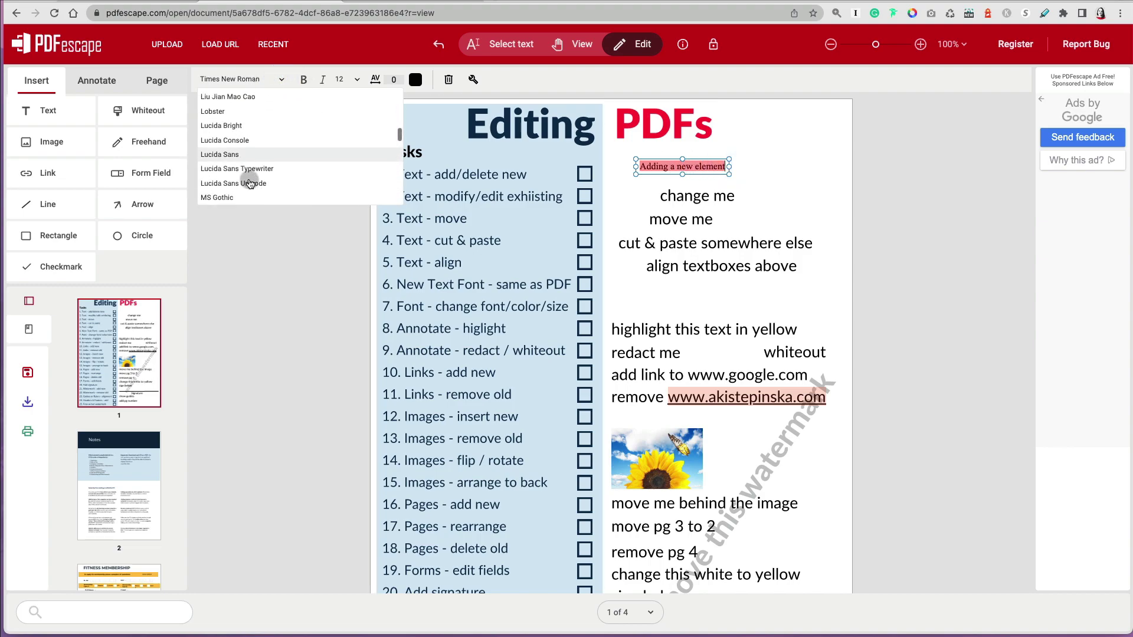
left_click(238, 116)
left_click(305, 83)
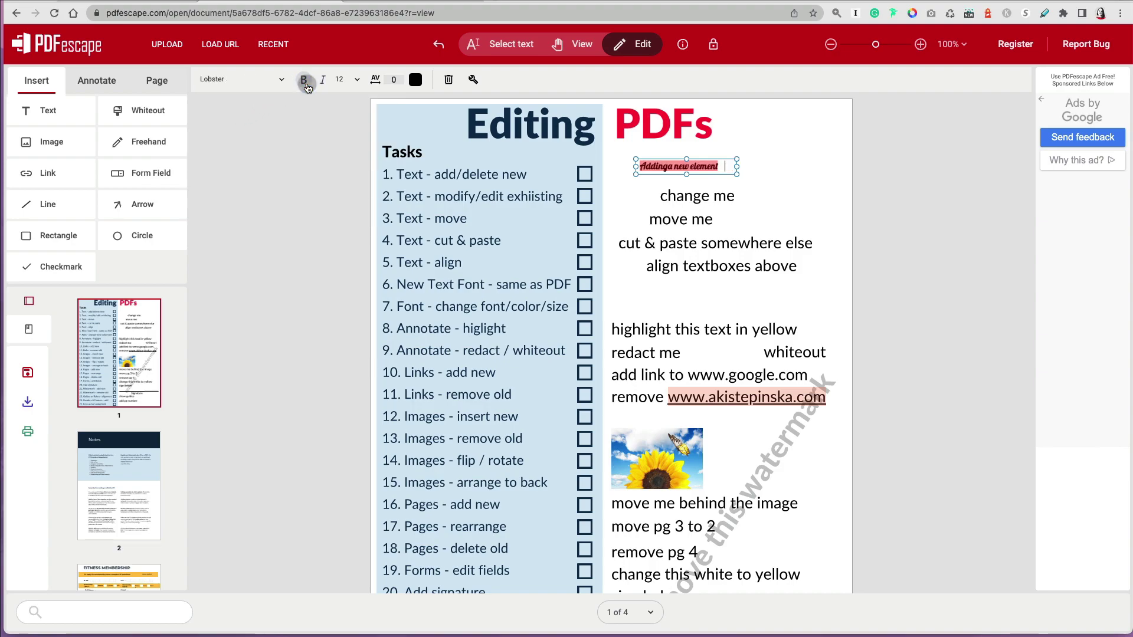
left_click(304, 86)
- Restyle the new text as Cambria, size 28, in blue
left_click(282, 81)
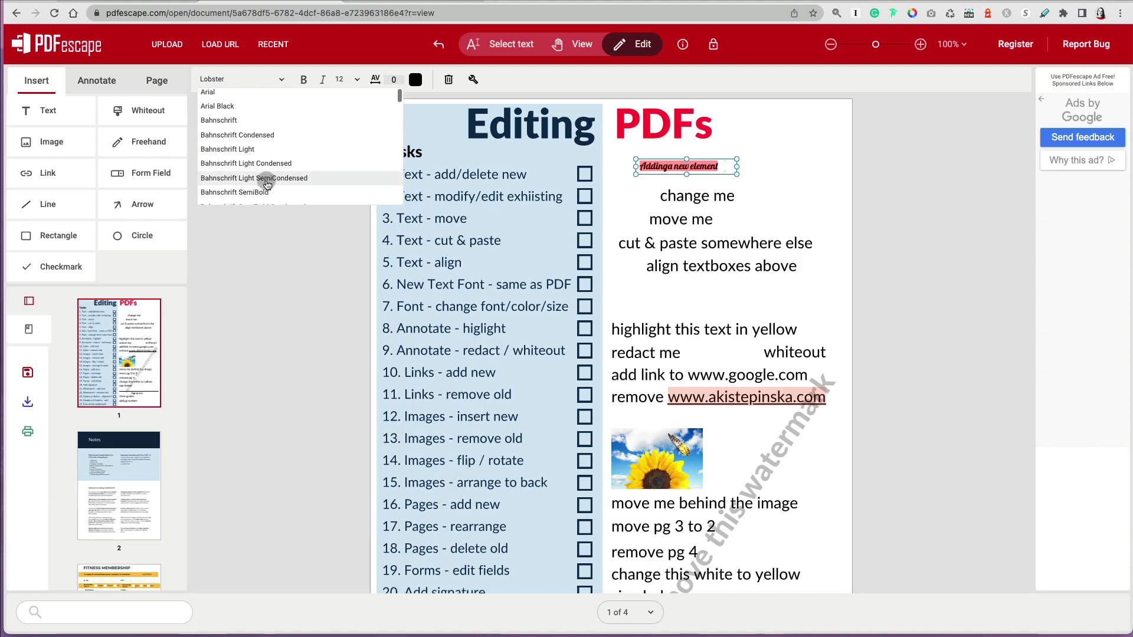
scroll(267, 185, "down", 5)
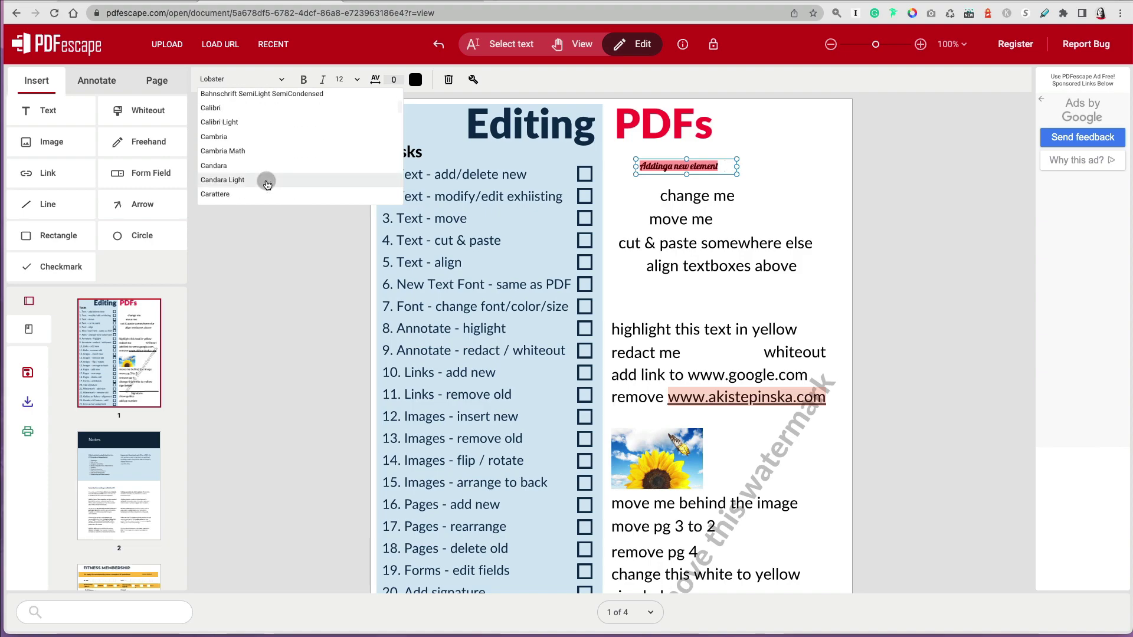
left_click(261, 138)
left_click(347, 79)
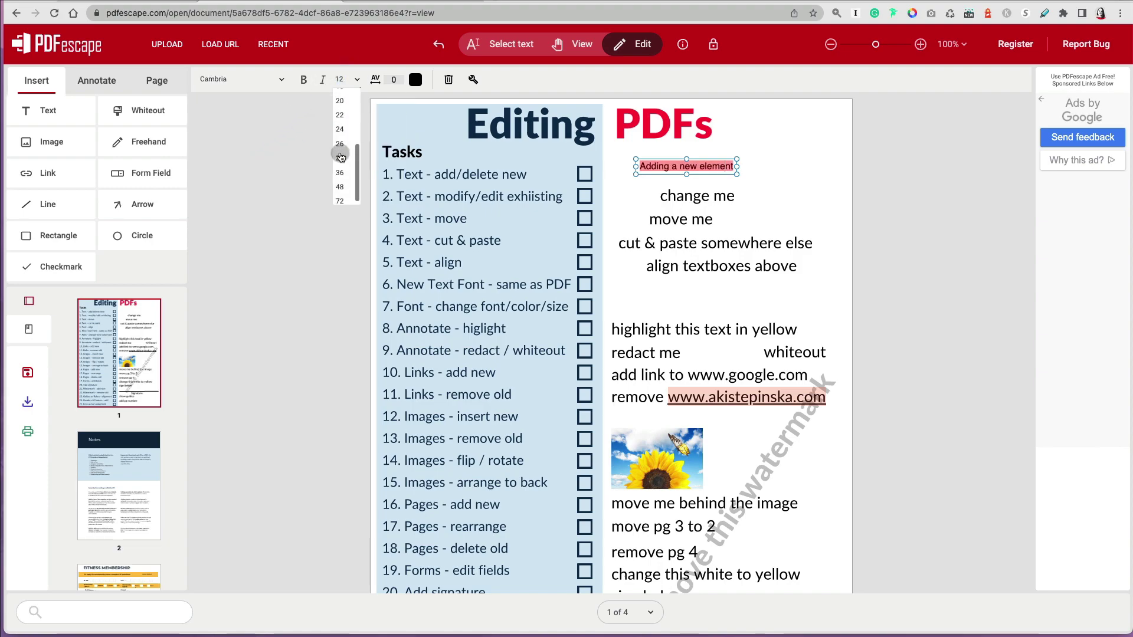
left_click(347, 155)
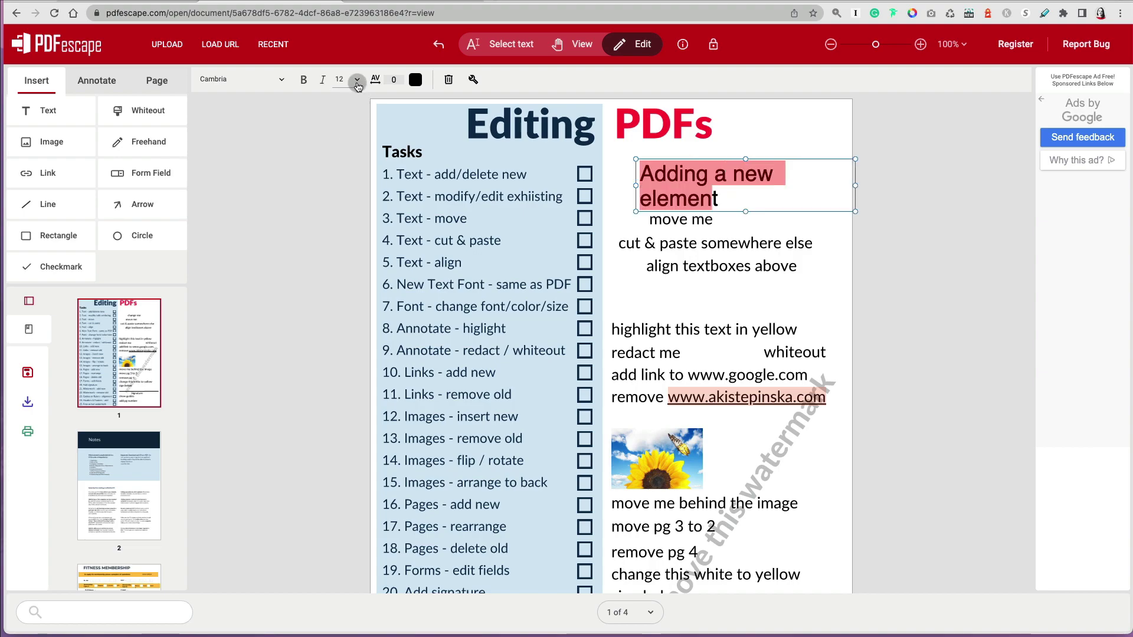
left_click(416, 80)
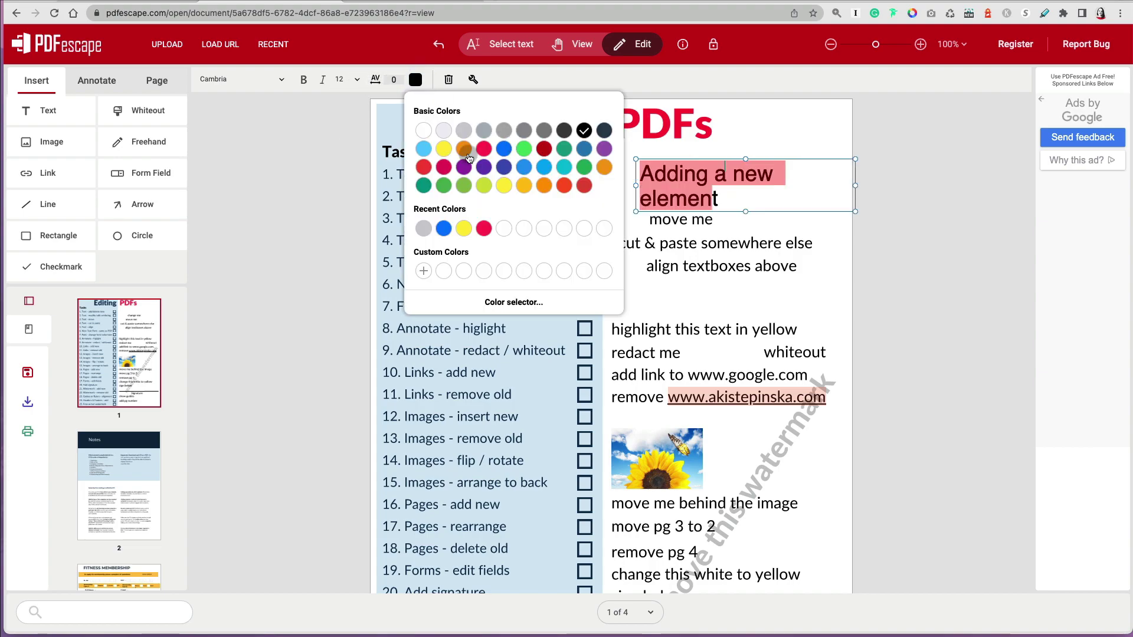
left_click(505, 149)
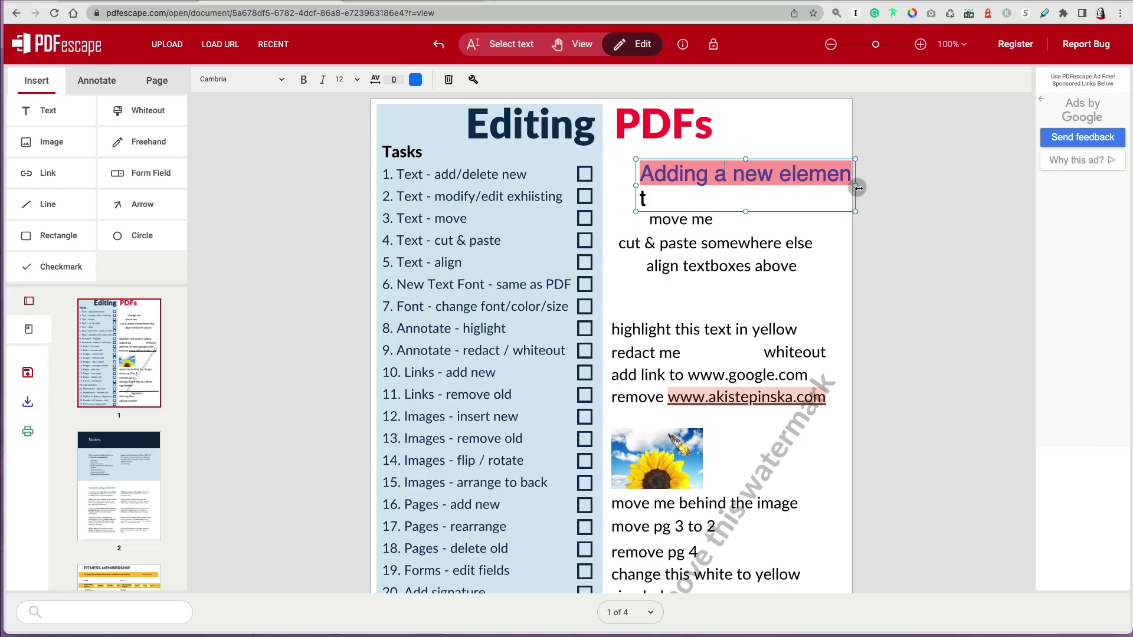
- Move and resize the box under PDFs, shrinking the font to fit one line above 'change me'
left_click_drag(856, 185, 918, 192)
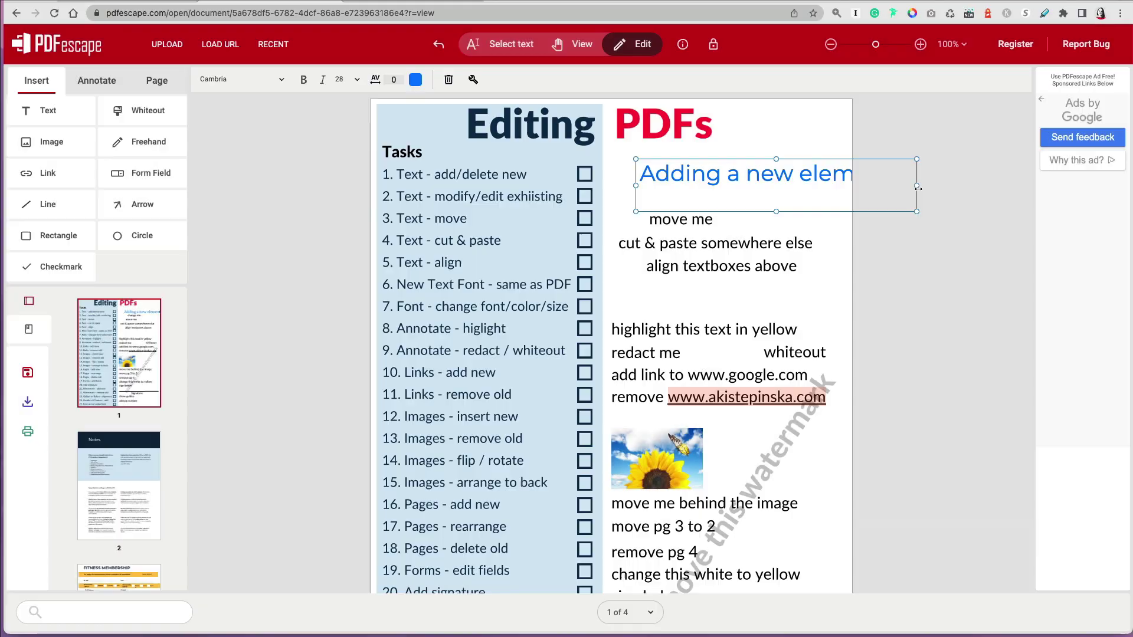
left_click_drag(801, 158, 776, 147)
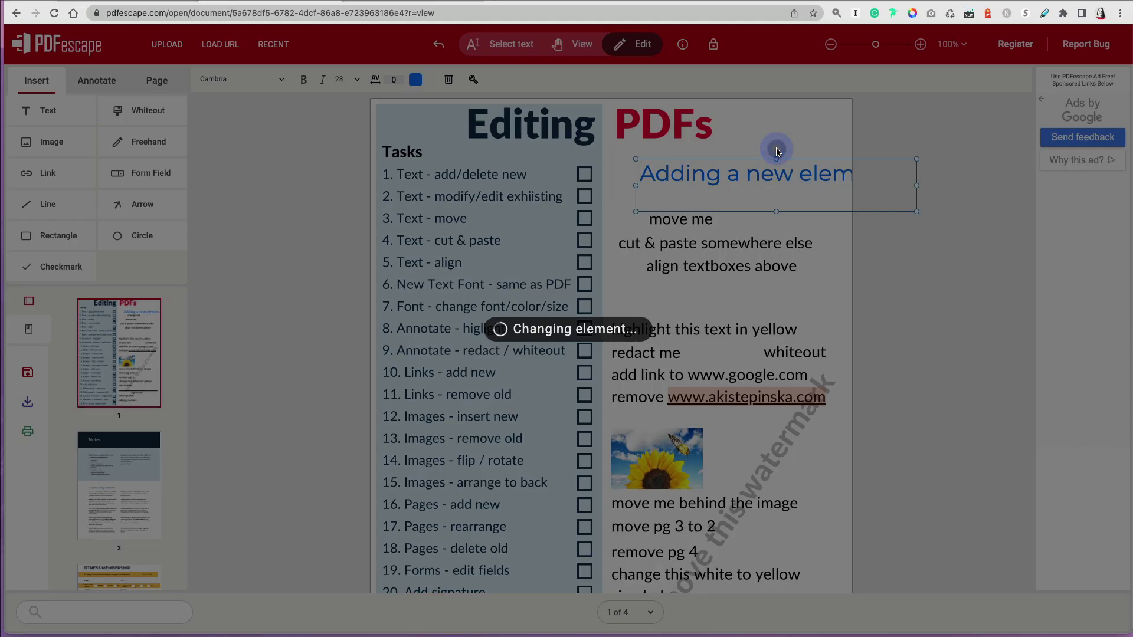
left_click_drag(889, 174, 461, 101)
left_click(348, 79)
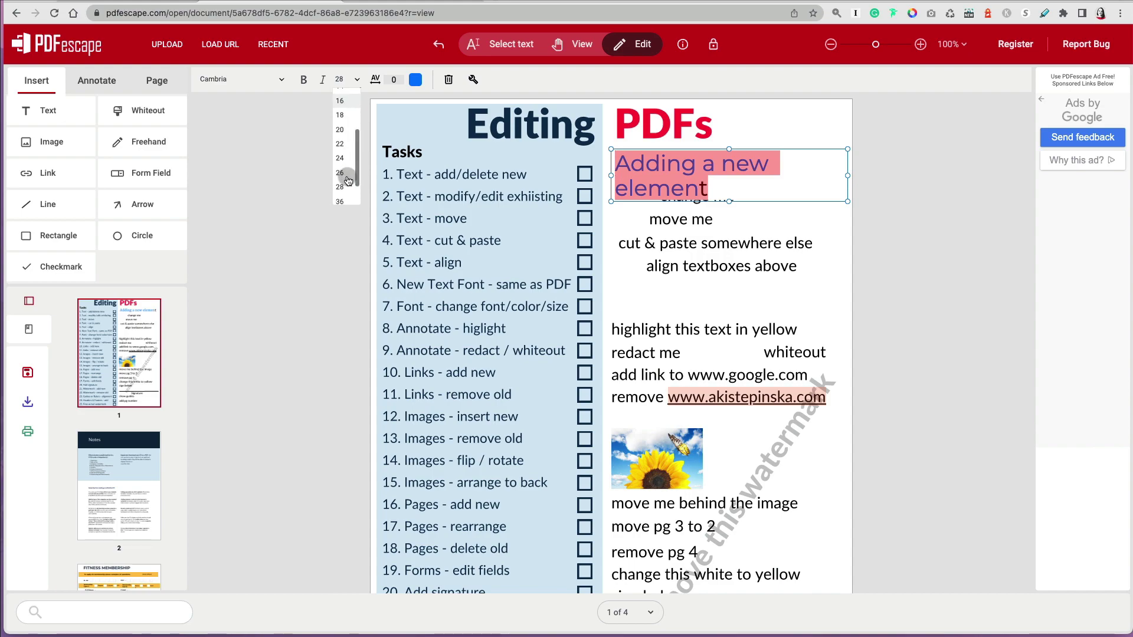
left_click(347, 180)
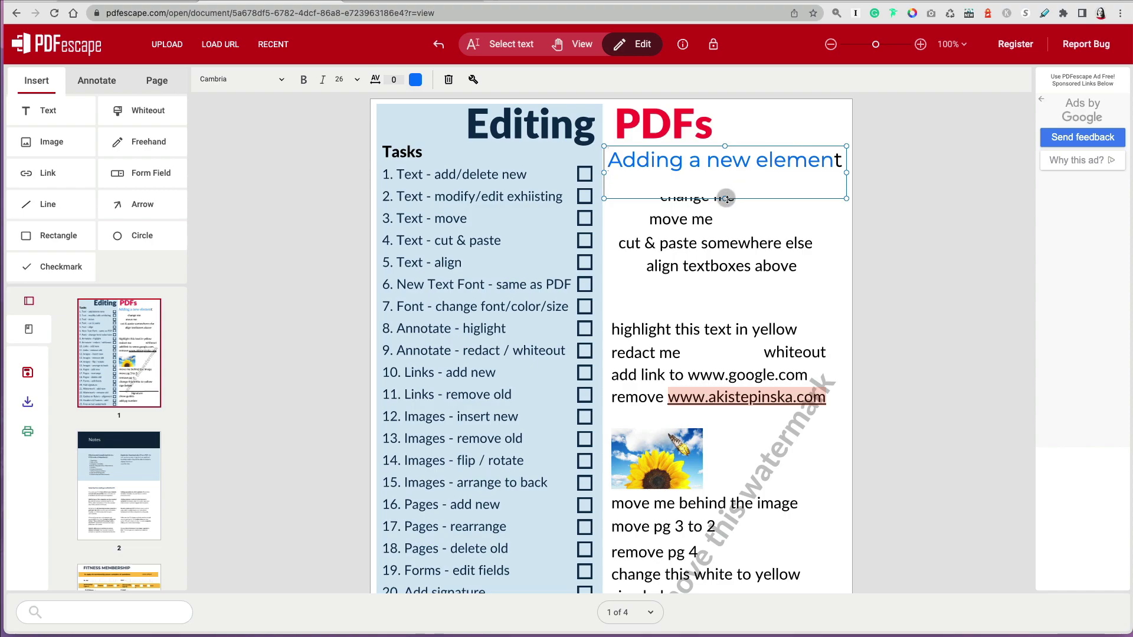
left_click_drag(726, 199, 727, 180)
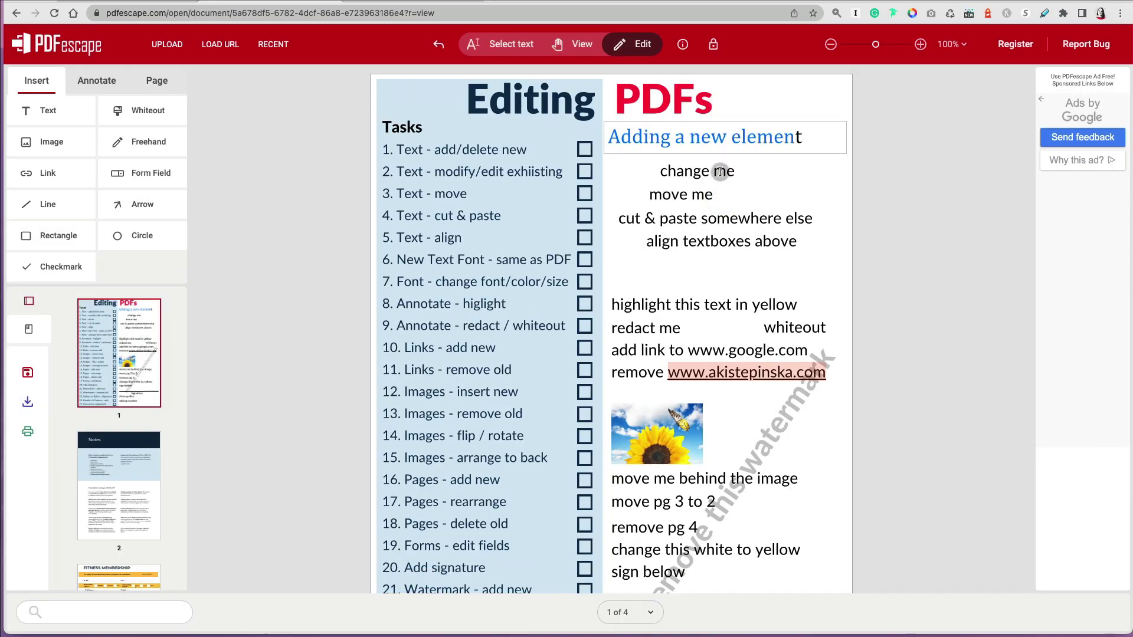
left_click(640, 46)
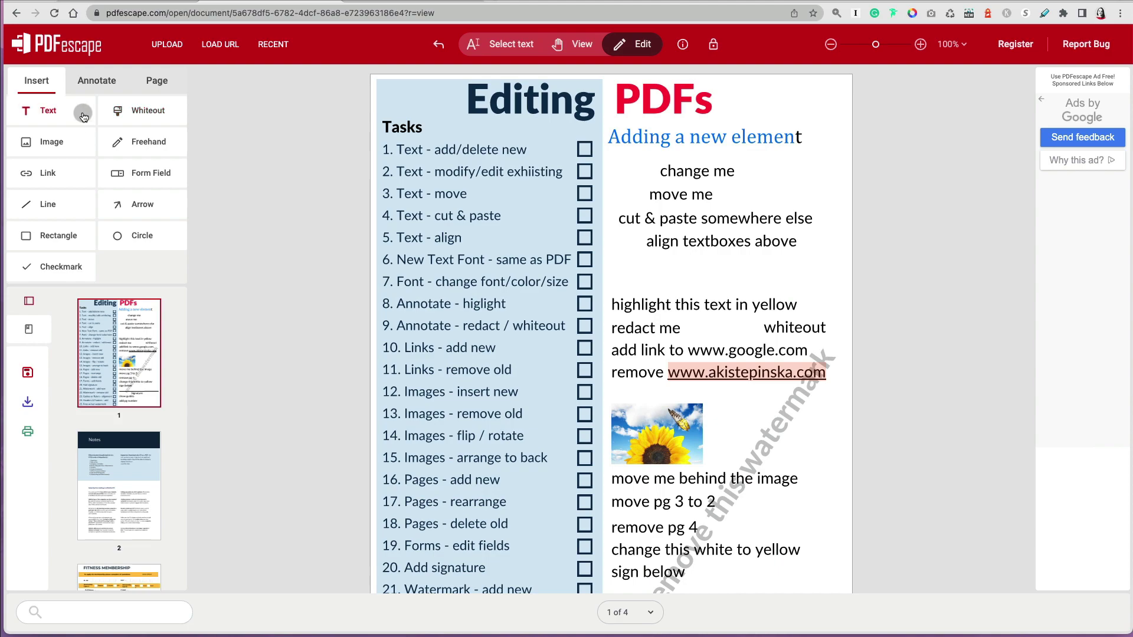
- Reselect the 'Adding a new element' box, then place another text box on the page
left_click(708, 145)
left_click(516, 50)
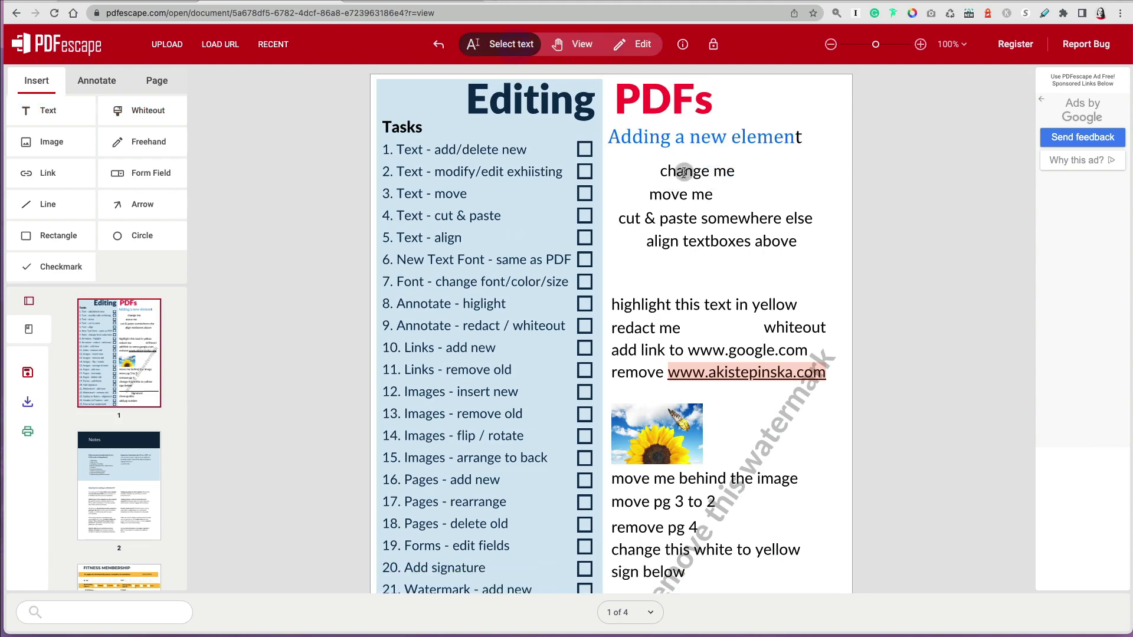
left_click(66, 112)
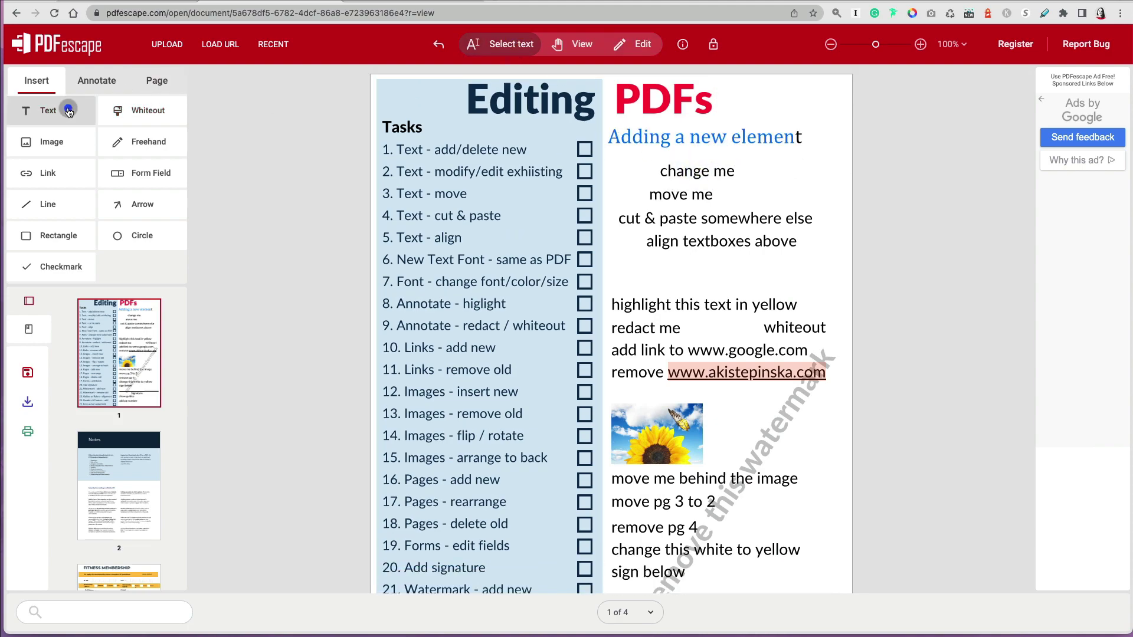
left_click(420, 145)
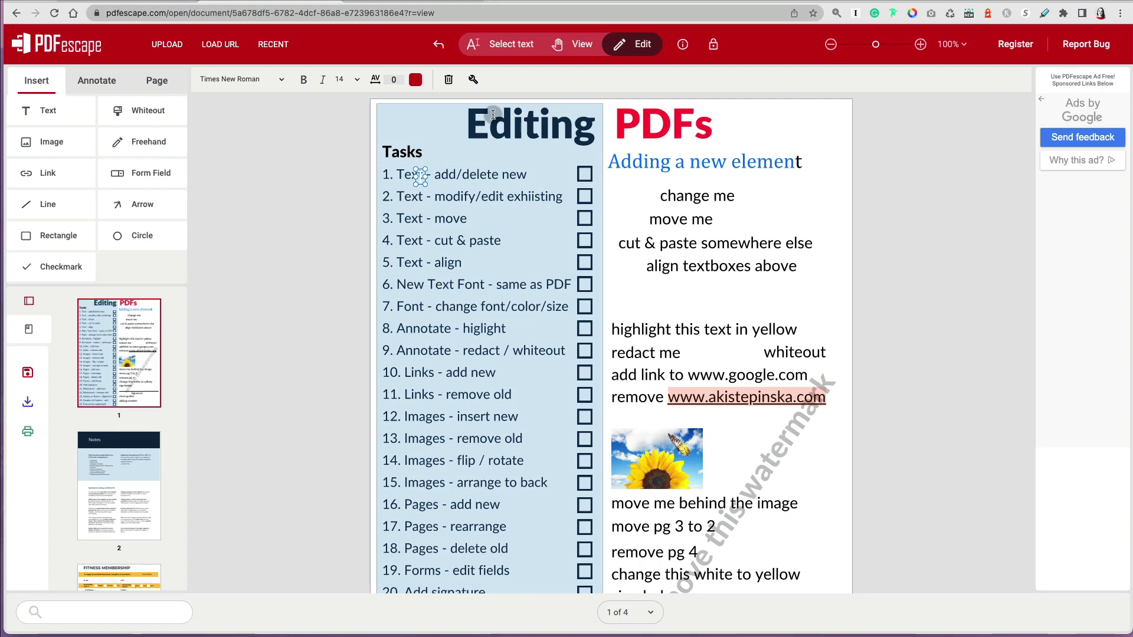
- Undo the stray text box and drag 'move me' left to align with the column
left_click(439, 46)
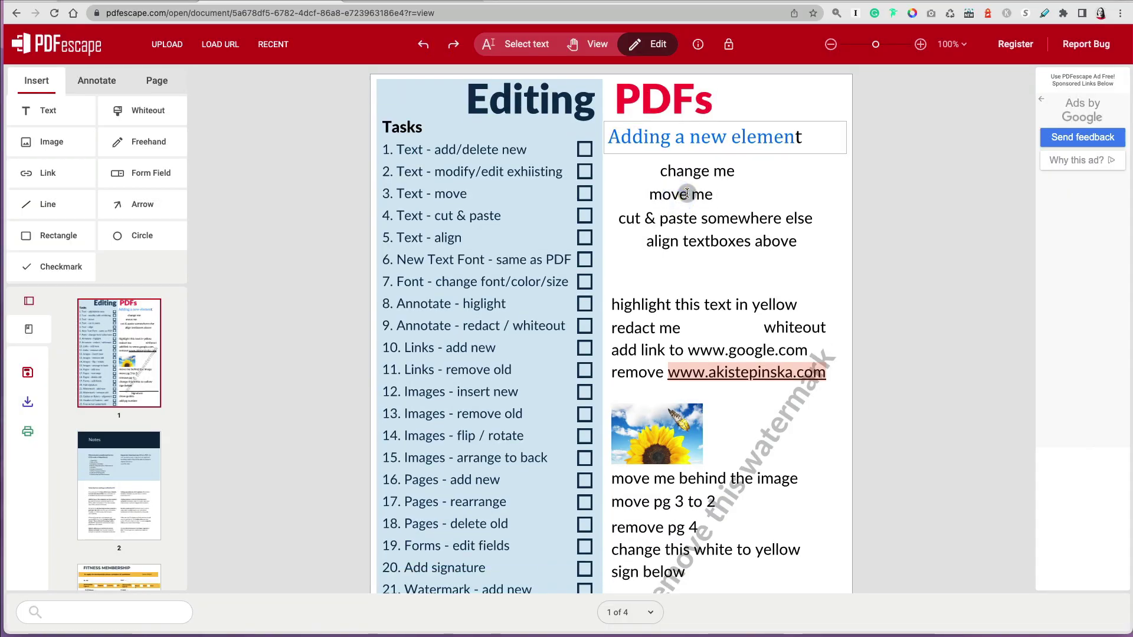
left_click(688, 203)
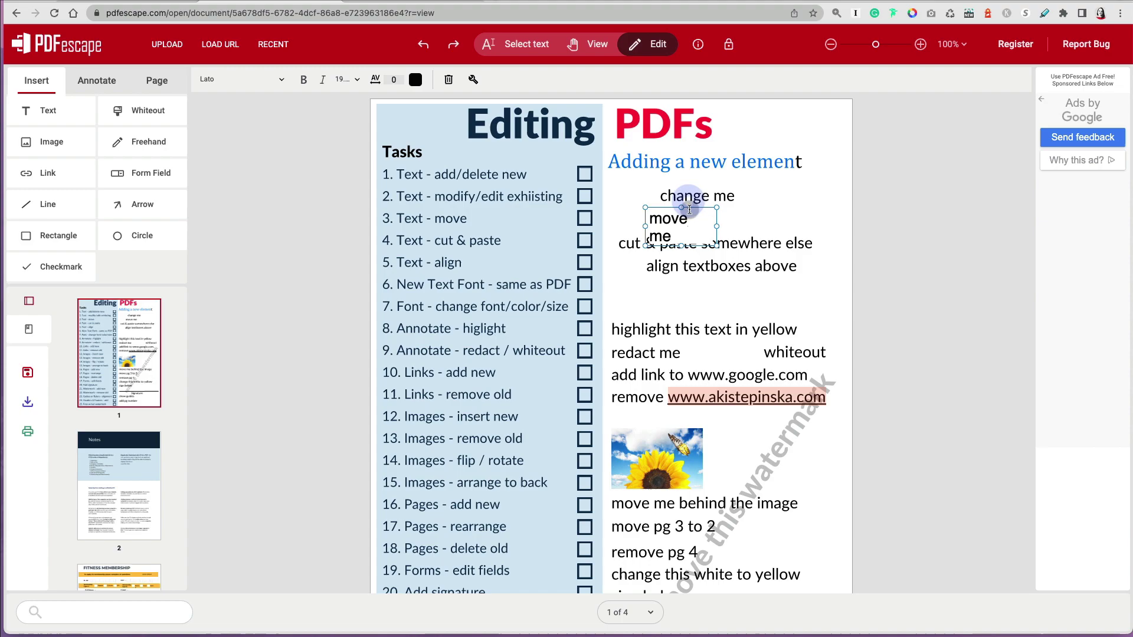
left_click_drag(691, 205, 647, 195)
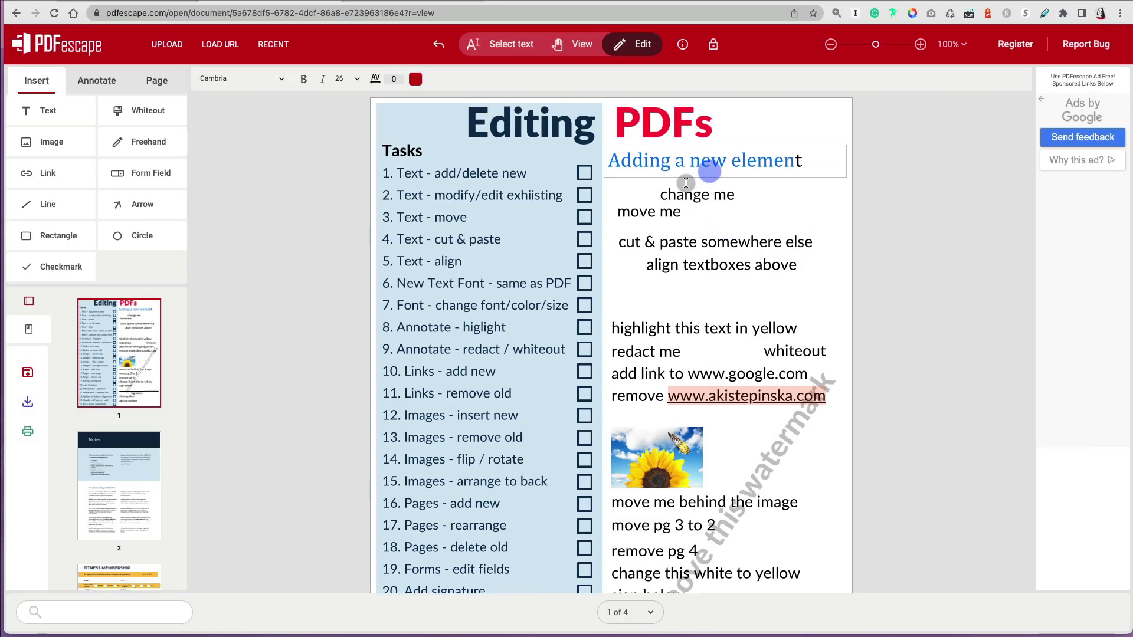
left_click(663, 190)
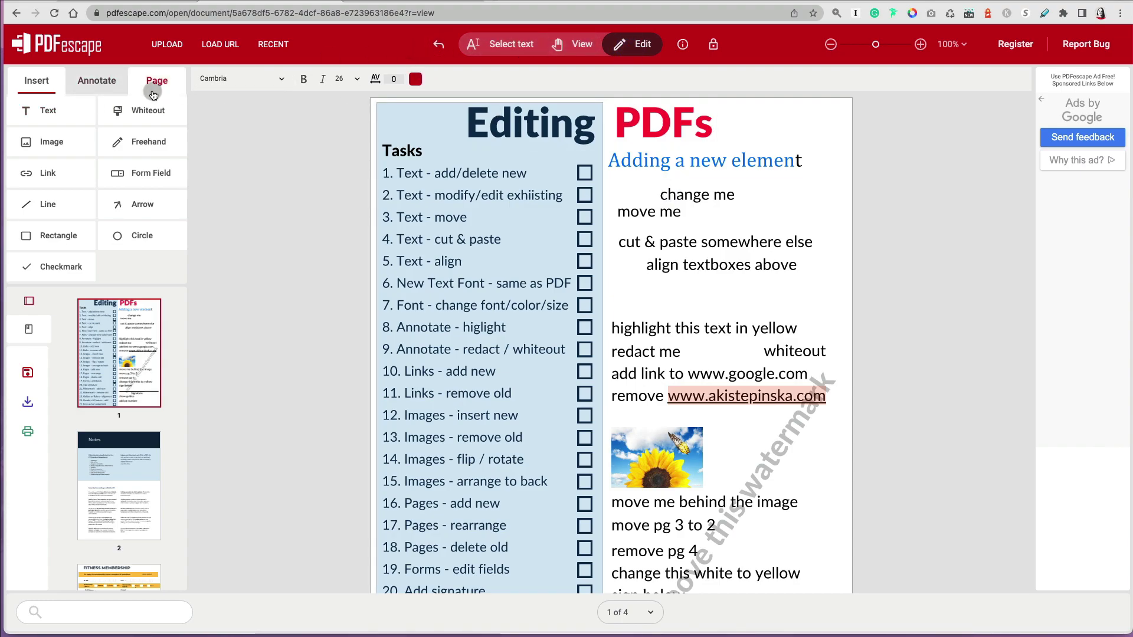
left_click(81, 115)
left_click(694, 198)
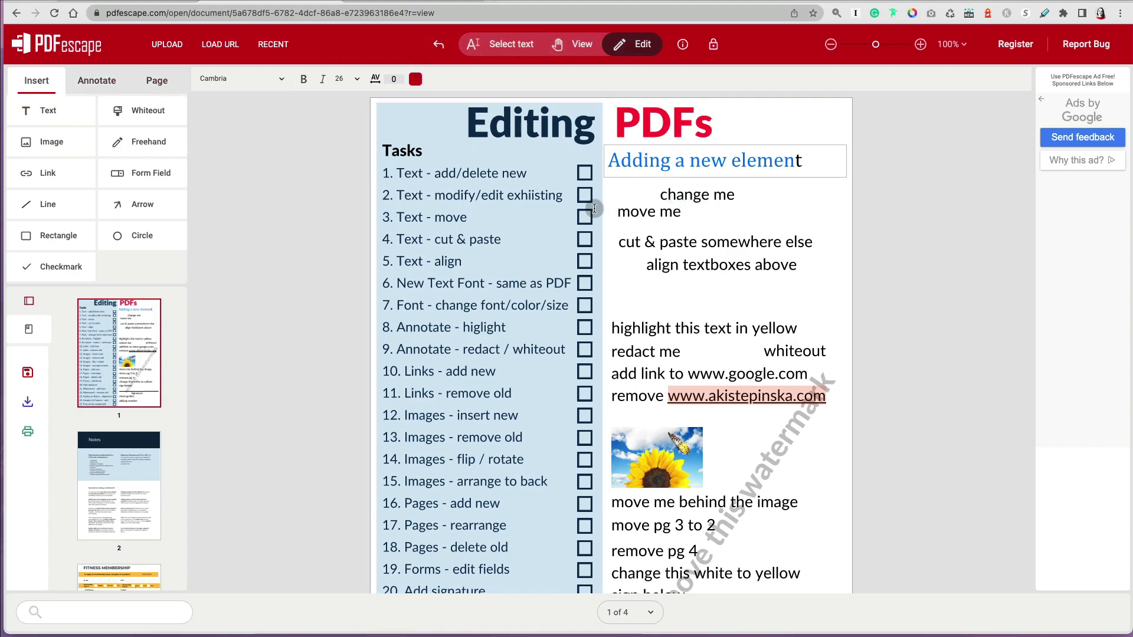
- Replace task 1's '1. Text - add/delete new' wording with 'was able to change that' on one line
left_click(491, 179)
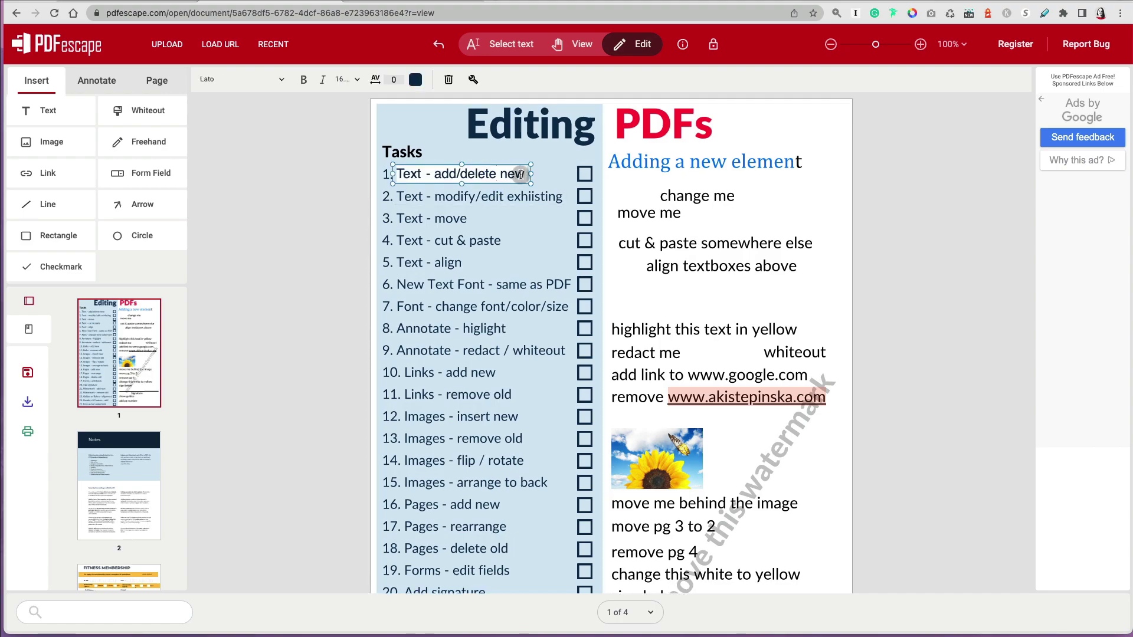
left_click_drag(520, 175, 396, 175)
type("was able")
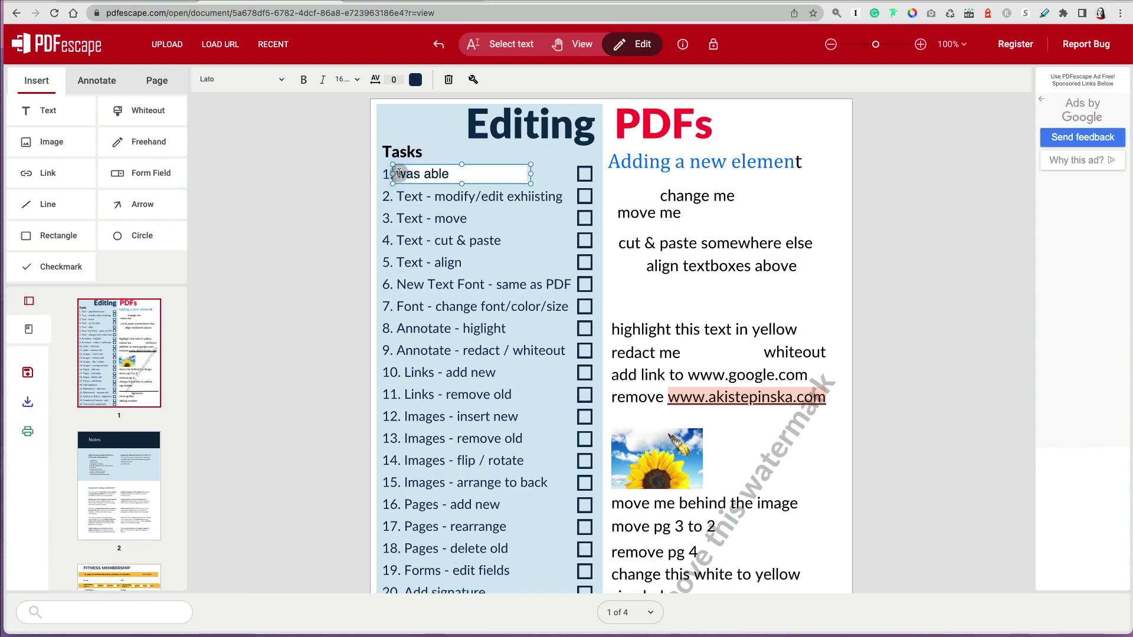
type(" to change tha")
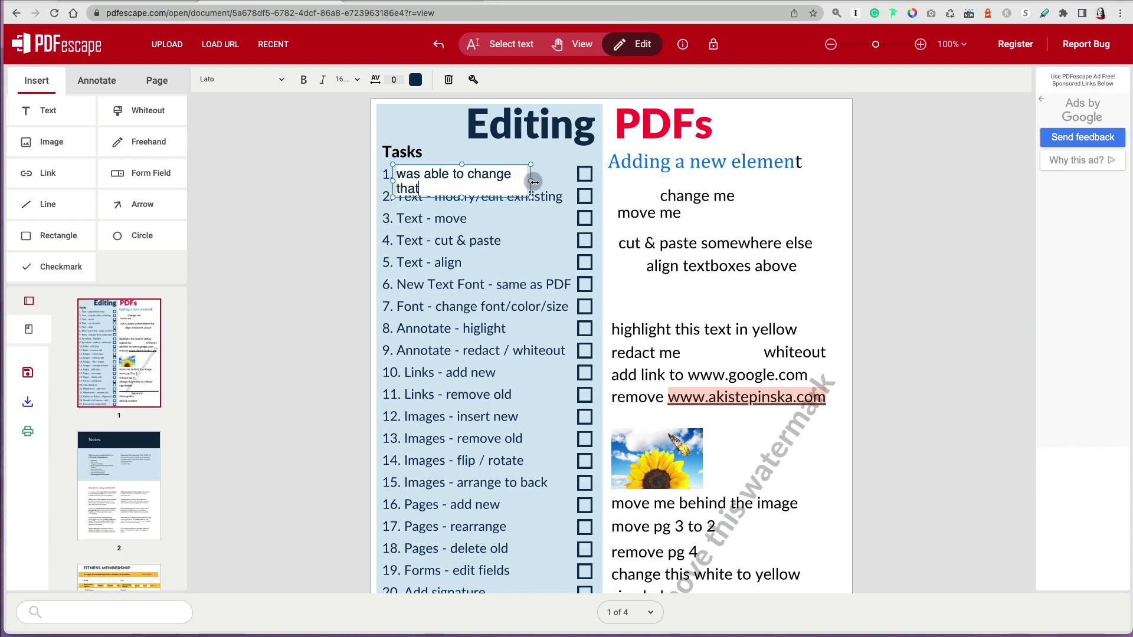
type("t")
left_click(570, 181)
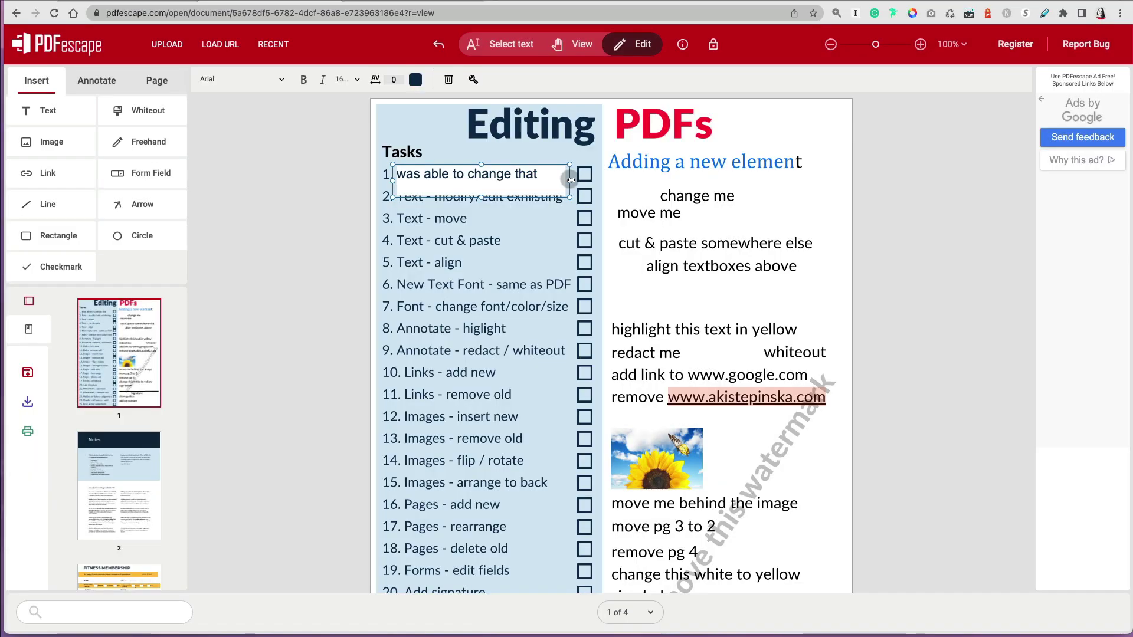
left_click_drag(482, 197, 532, 144)
- Replace the 'cut & paste somewhere else' wording with "can't"
left_click(725, 214)
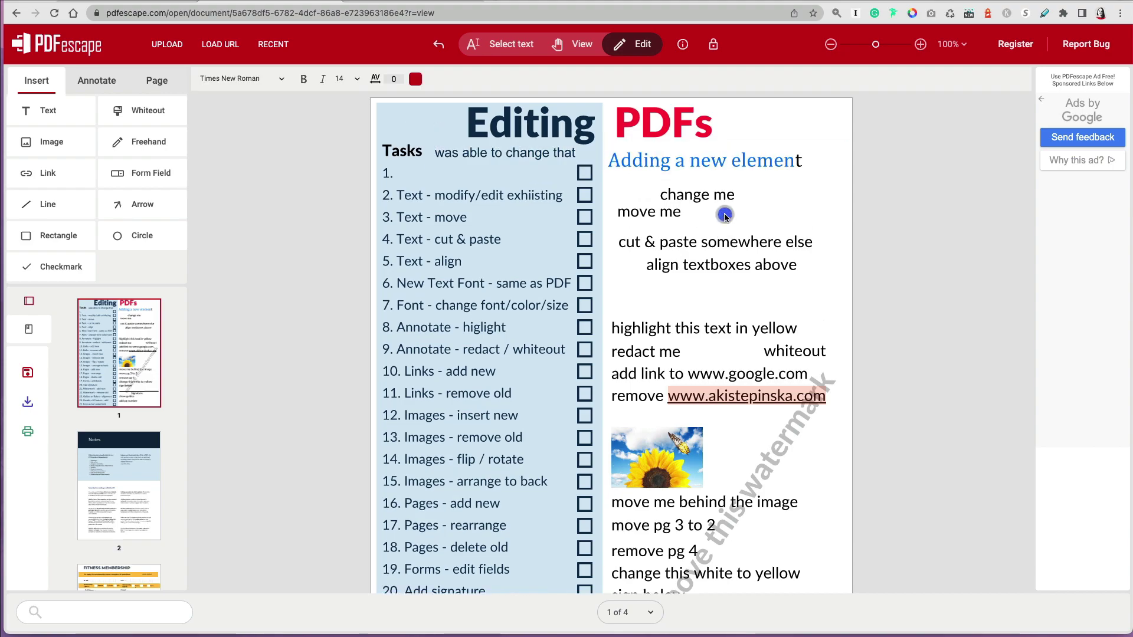
left_click(719, 242)
left_click_drag(648, 261, 618, 239)
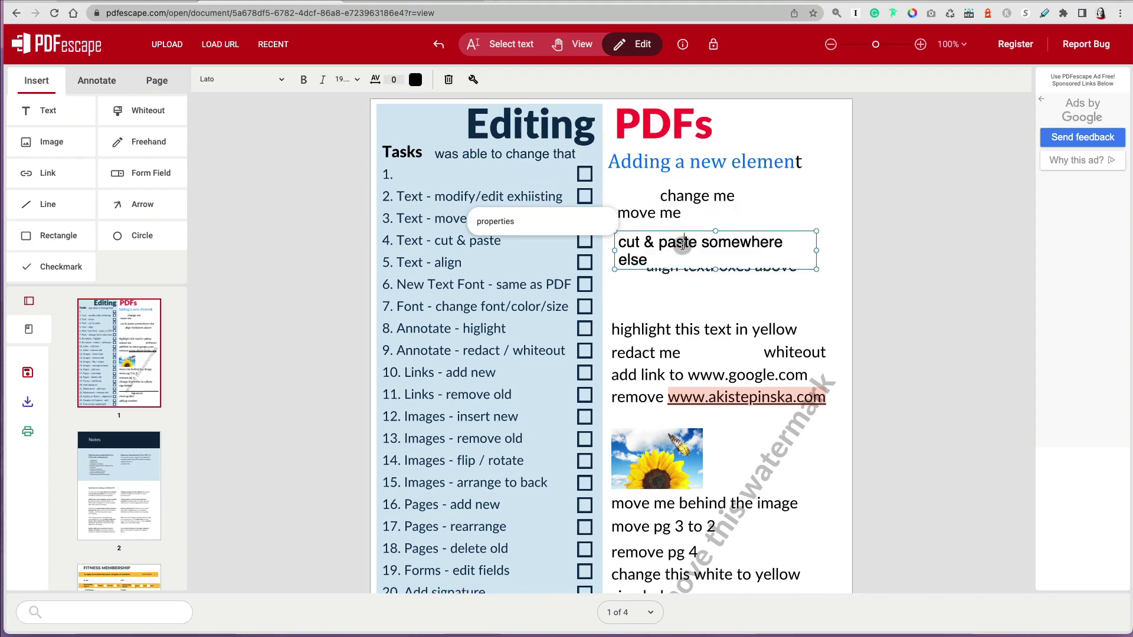
triple_click(628, 236)
type("can't")
left_click(776, 211)
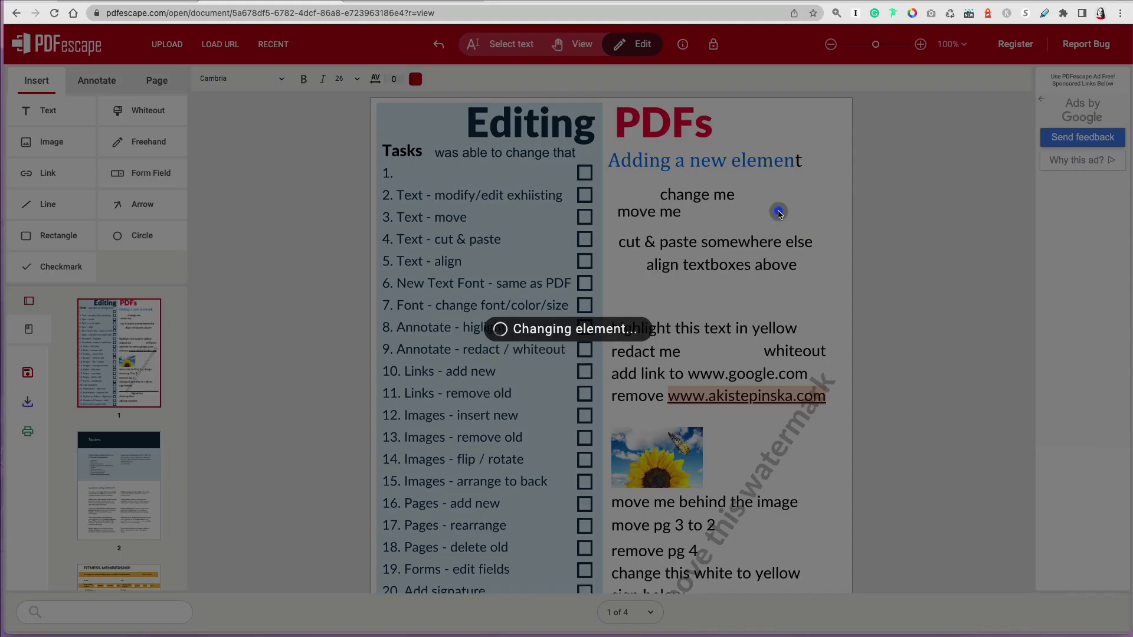
- Shift 'align textboxes above' left to line up beneath "can't"
left_click(744, 269)
left_click_drag(736, 294, 704, 293)
left_click(688, 245)
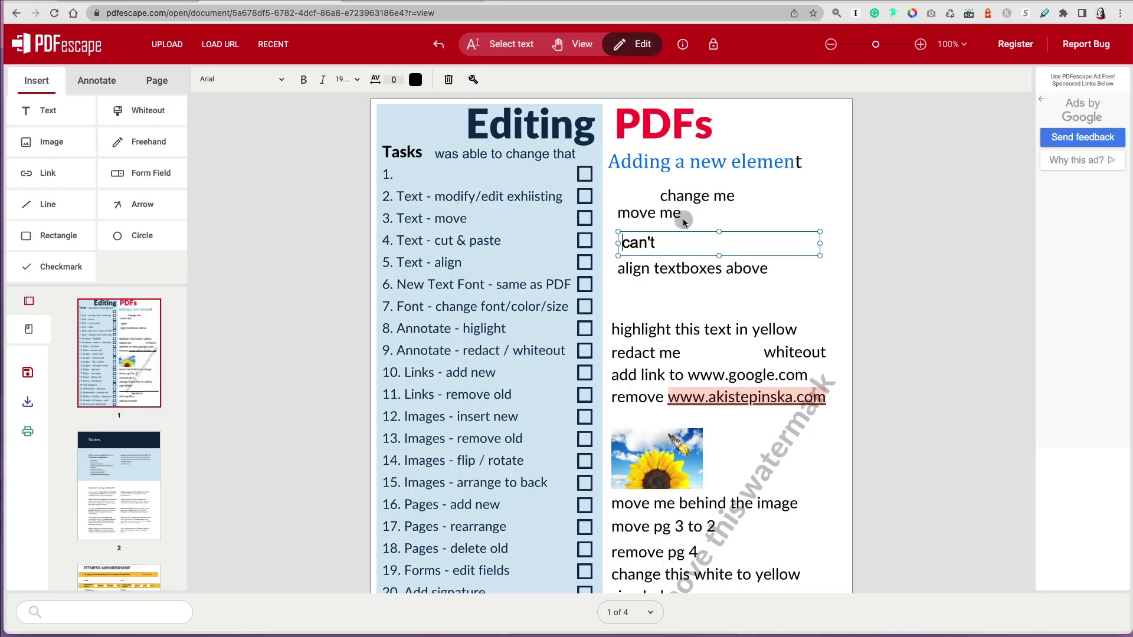
left_click(683, 221)
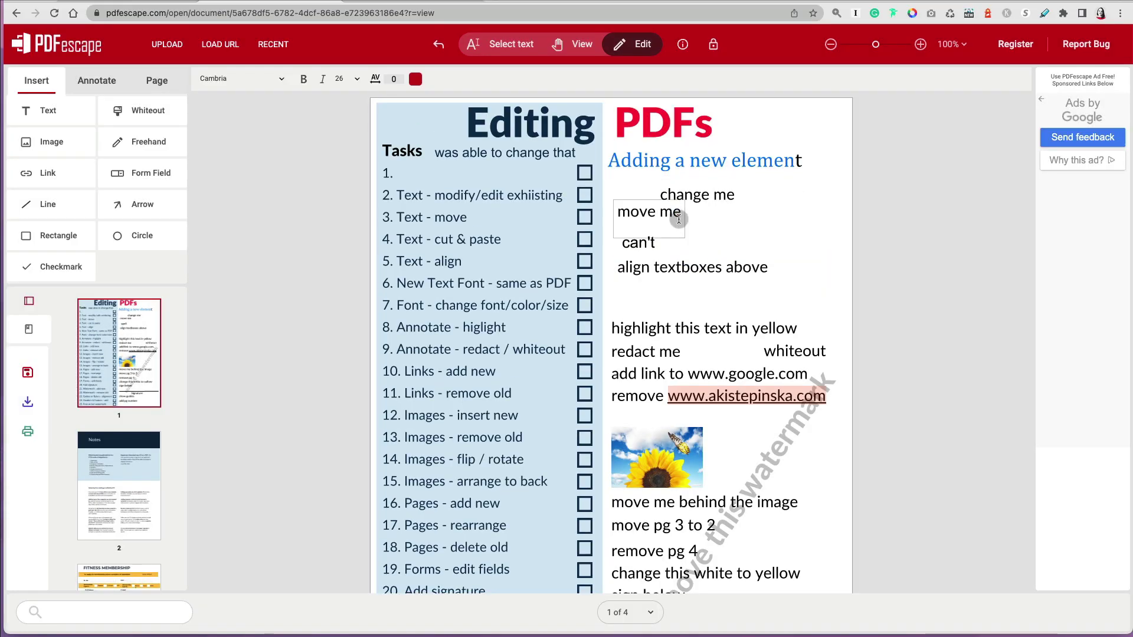
scroll(683, 194, "down", 1)
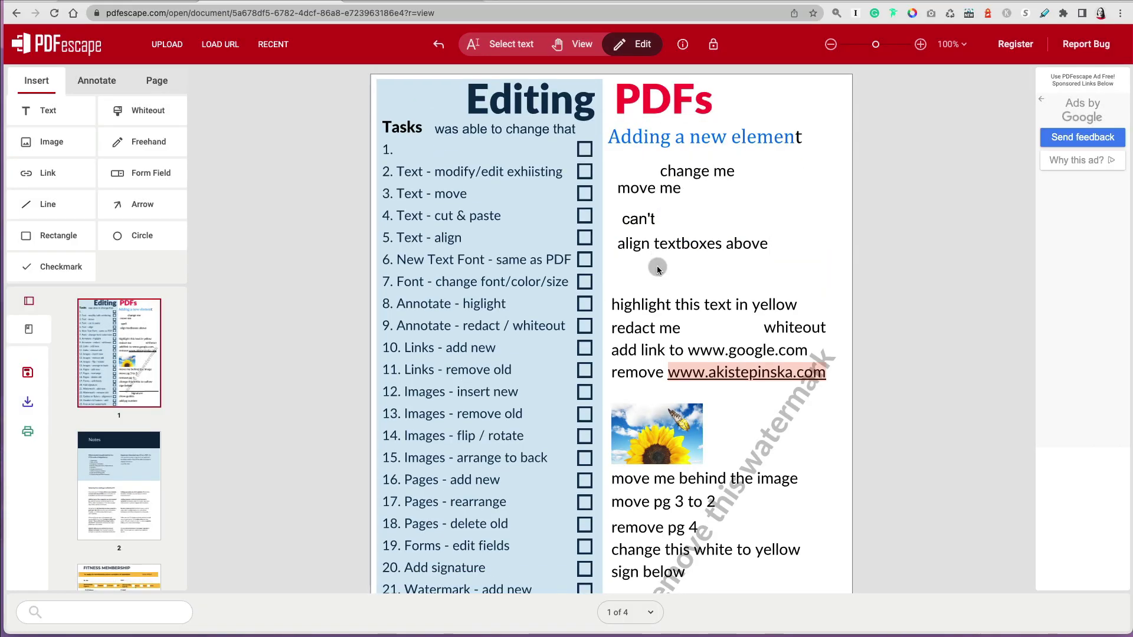
- Cover 'whiteout' with a whiteout box, then draw a freehand loop and send it one layer back
left_click(144, 111)
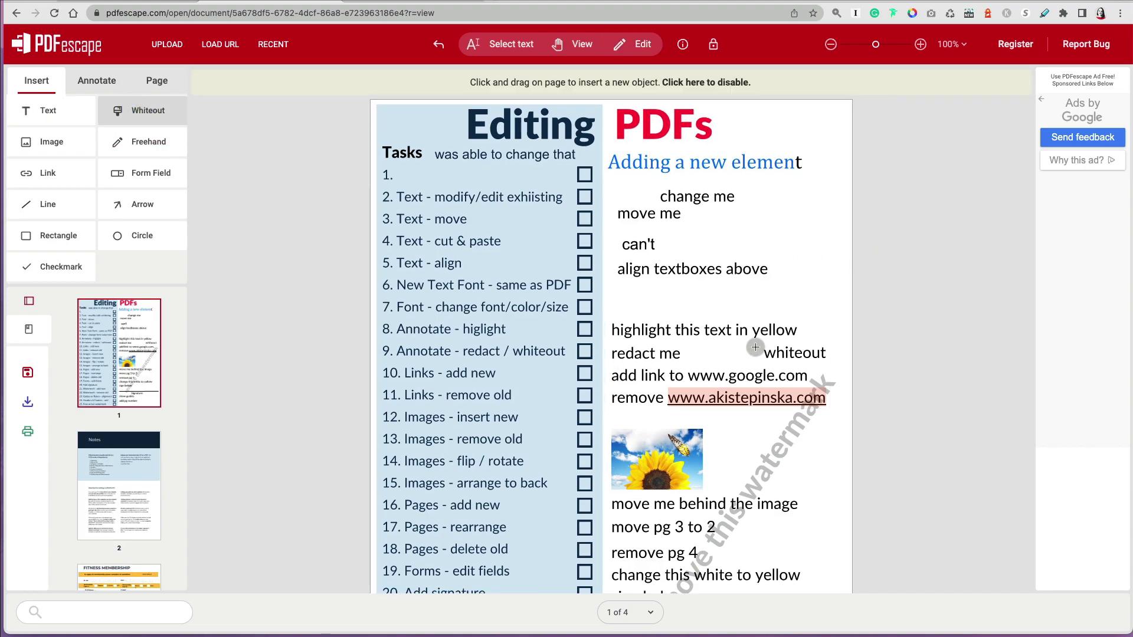
left_click_drag(755, 342, 833, 369)
left_click(144, 142)
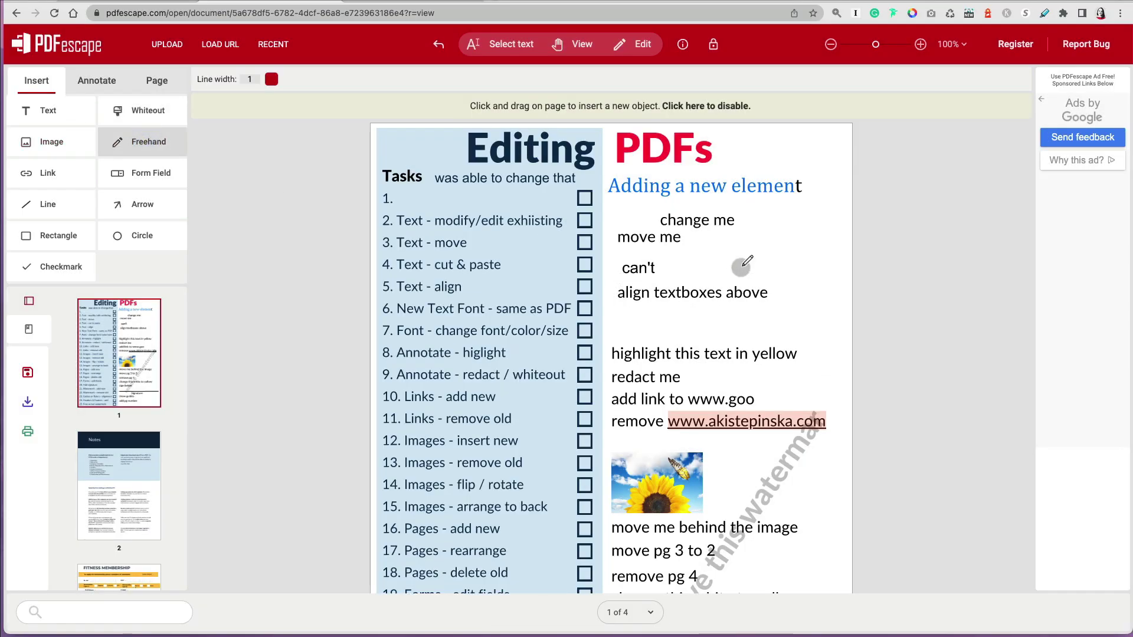
mouse_move(739, 262)
left_mouse_down()
mouse_move(785, 242)
mouse_move(739, 261)
left_mouse_up()
right_click(753, 252)
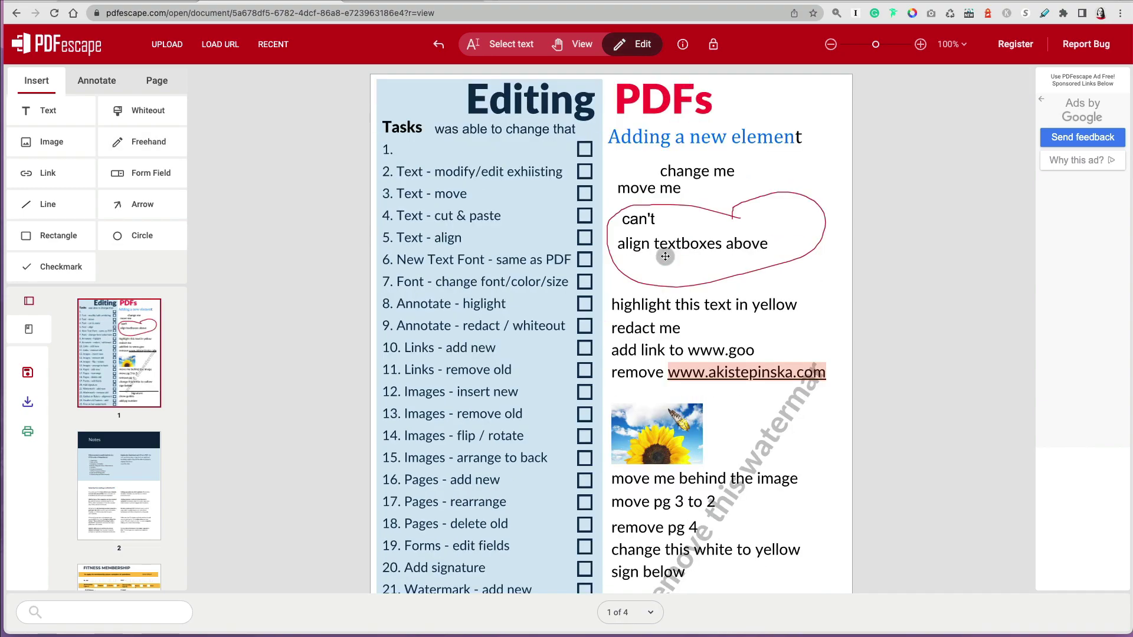
left_click(666, 256)
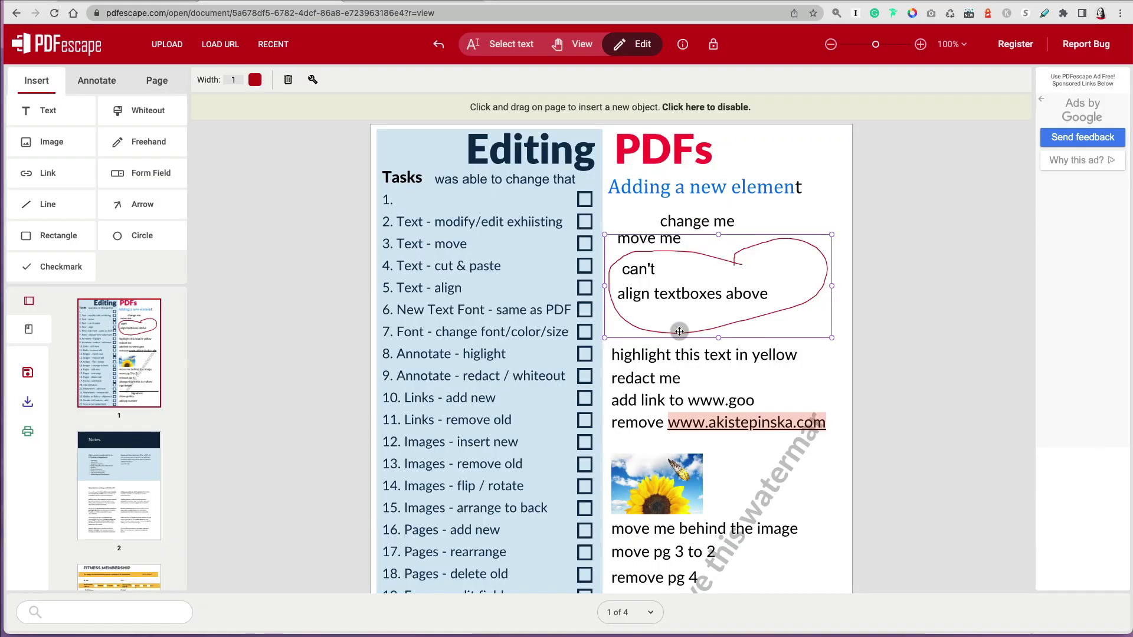
- Check the freehand loop's ink properties, then delete the loop
right_click(680, 331)
left_click(568, 406)
left_click(569, 397)
right_click(645, 331)
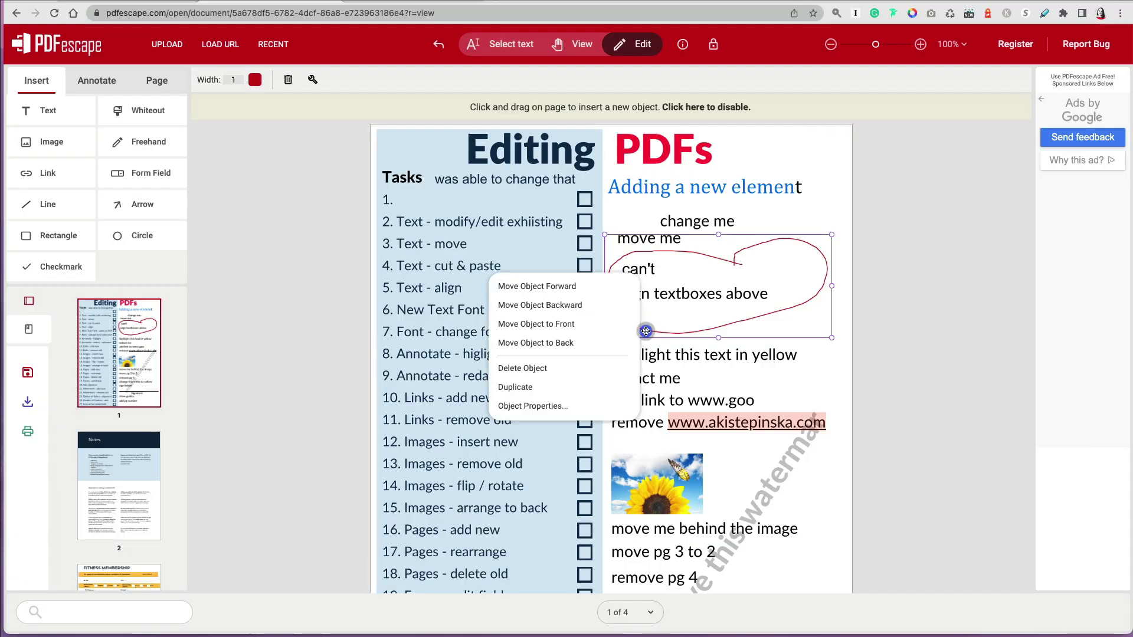
left_click(522, 368)
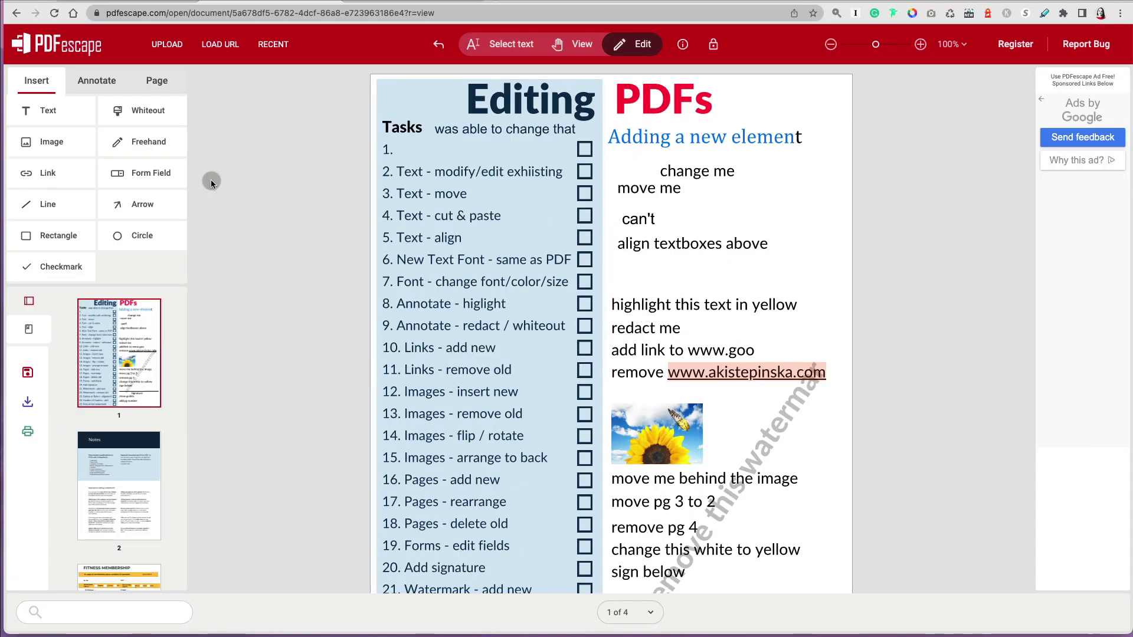
- Highlight the line 'highlight this text in yellow', then re-highlight it with the yellow swatch
left_click(96, 80)
left_click(144, 111)
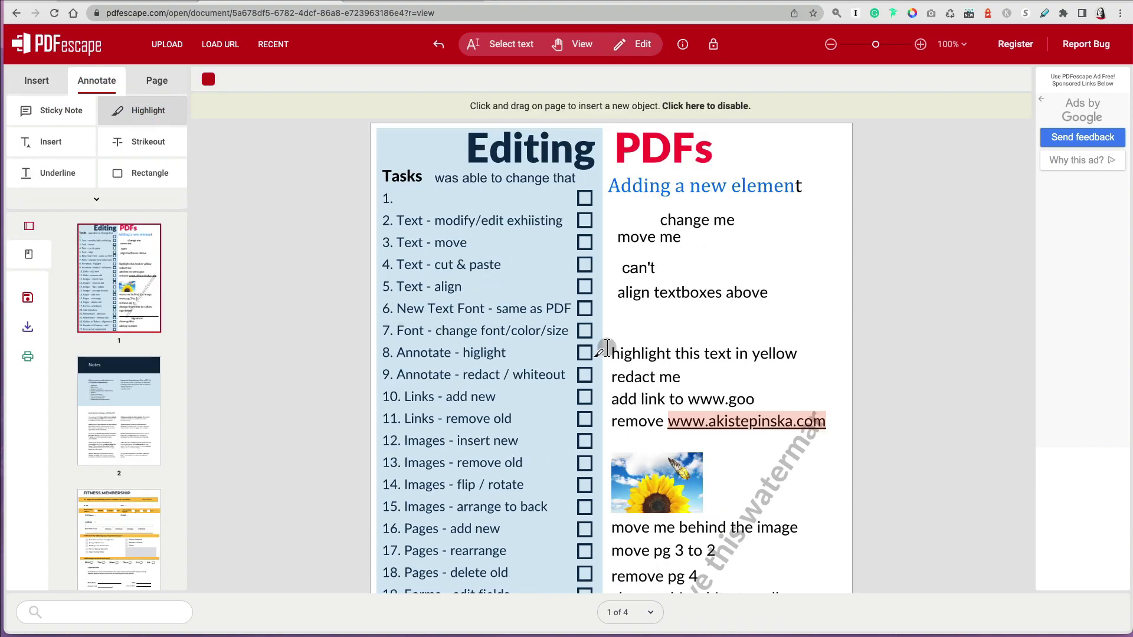
left_click_drag(606, 348, 800, 361)
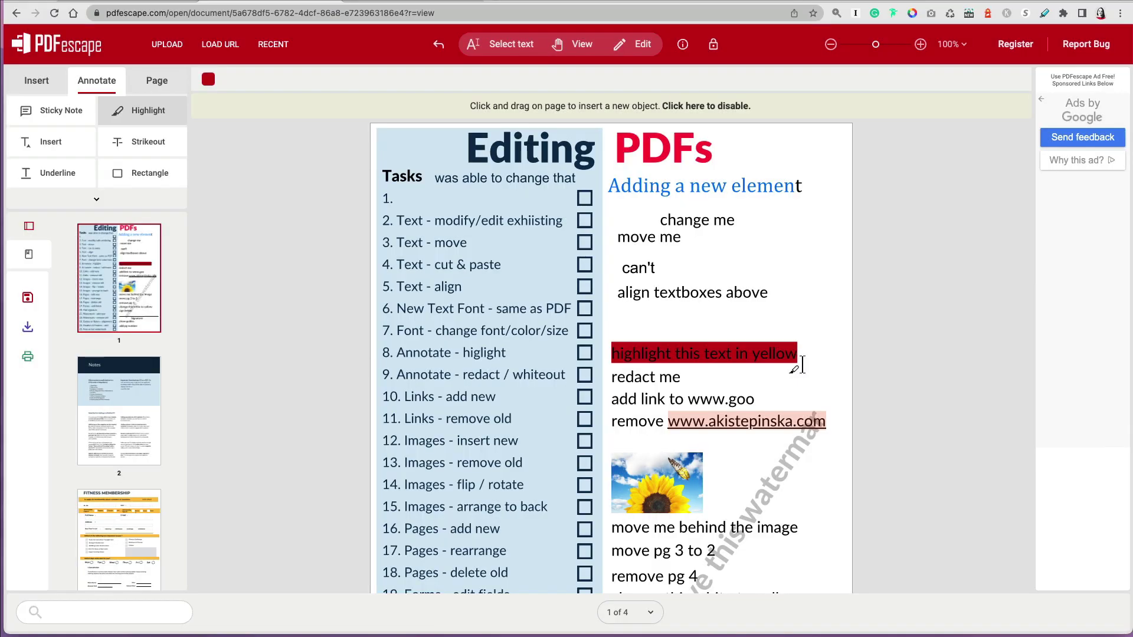
left_click(209, 79)
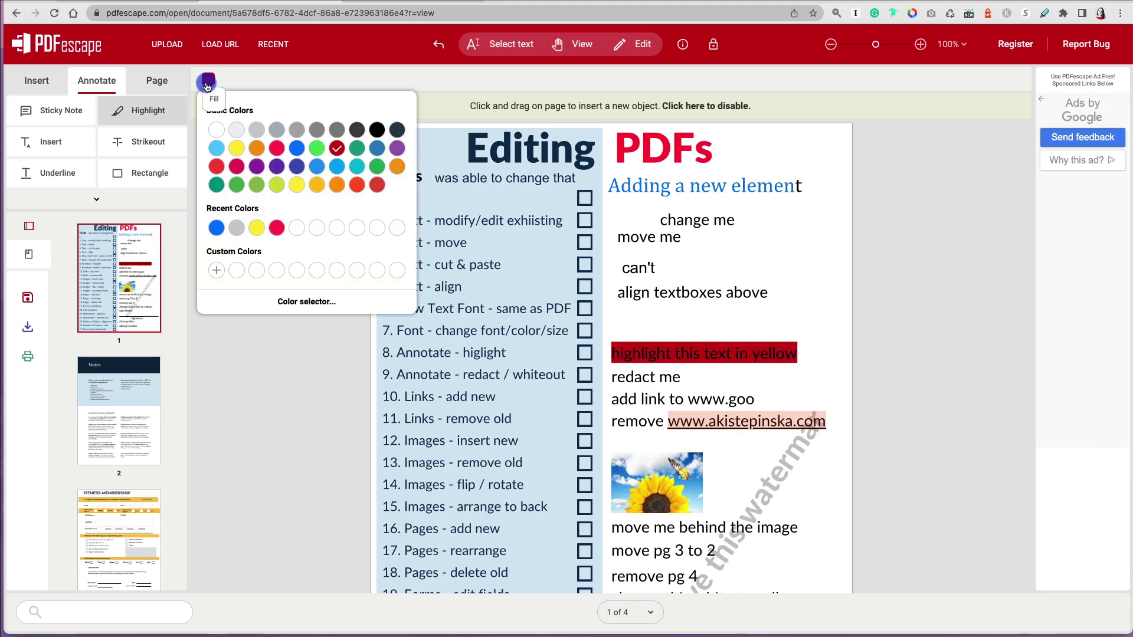
left_click(237, 150)
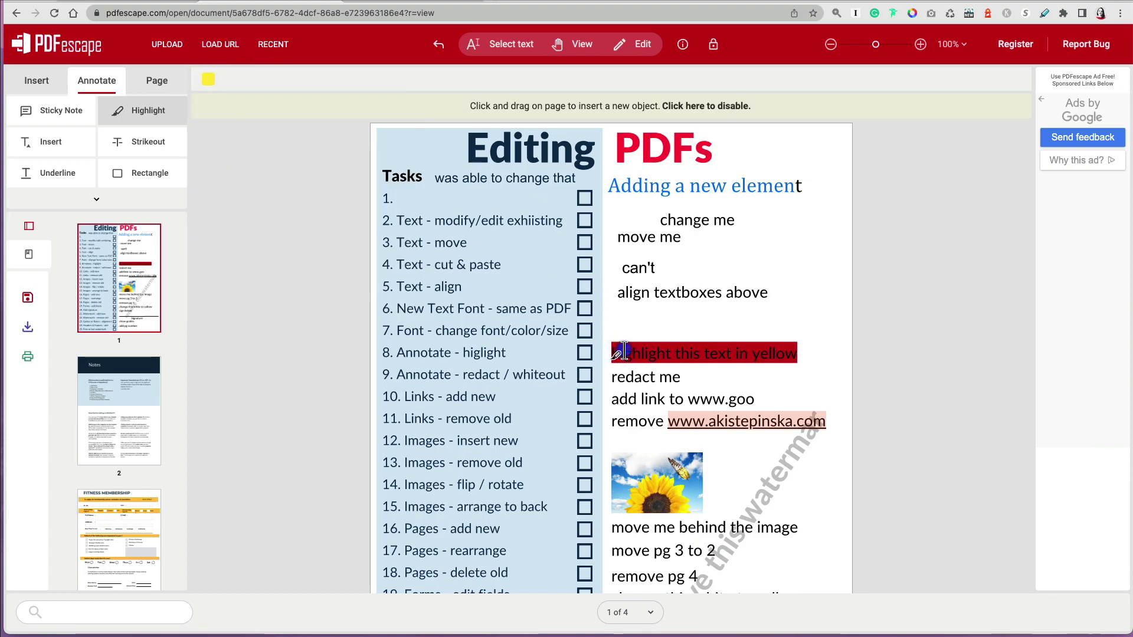
left_click_drag(624, 351, 798, 354)
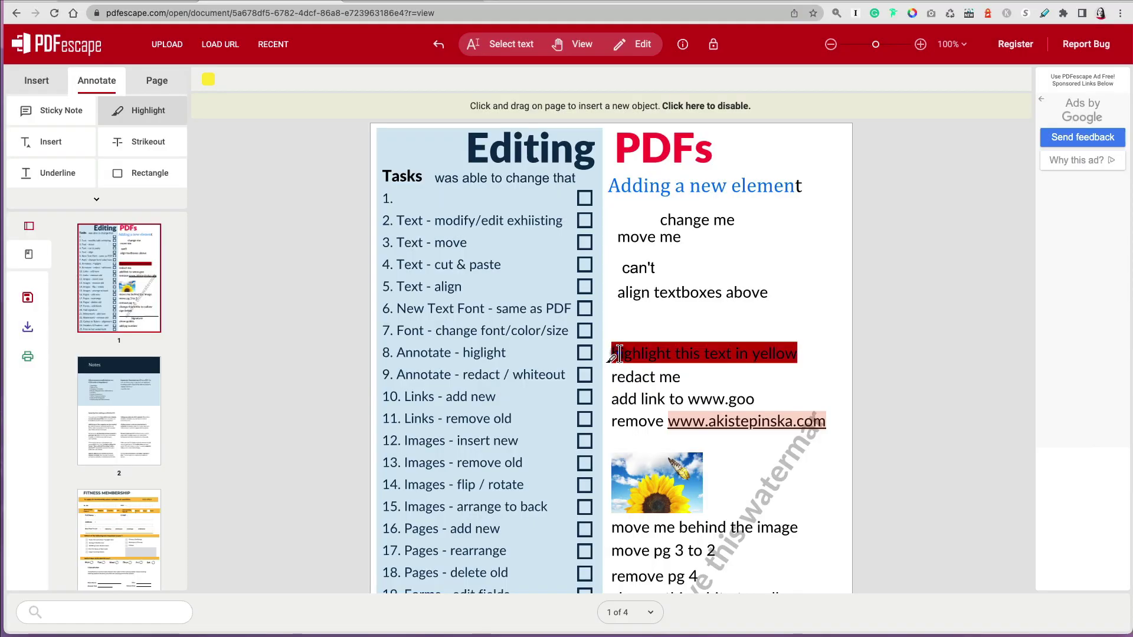
- Delete the leftover red highlight from the line
left_click(636, 43)
left_click(721, 357)
left_click_drag(721, 357, 739, 320)
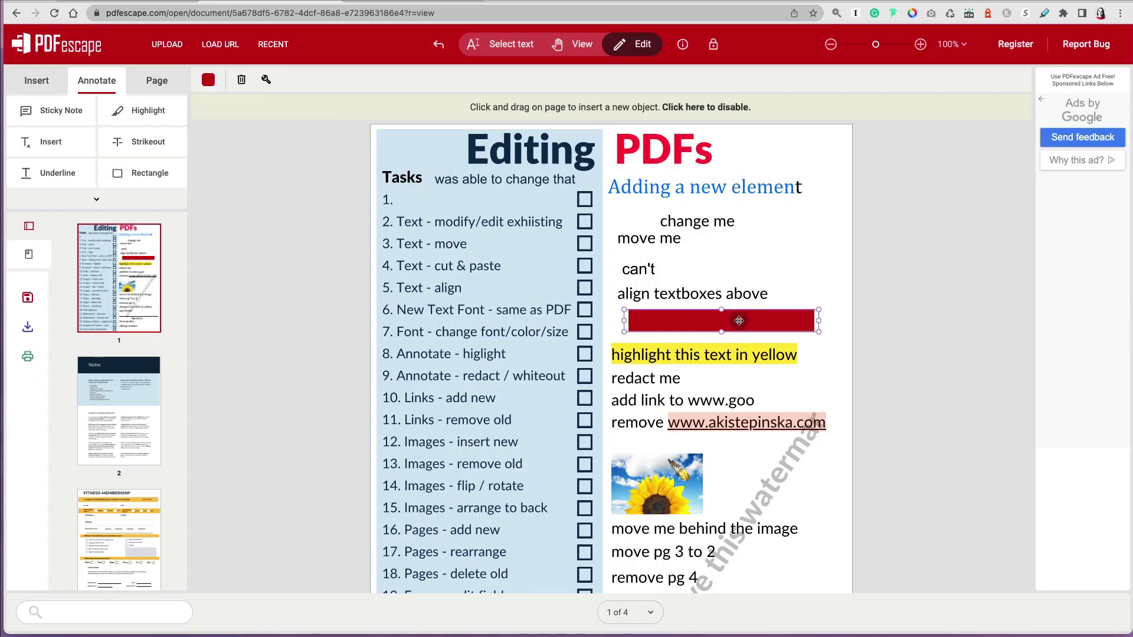
key("Delete")
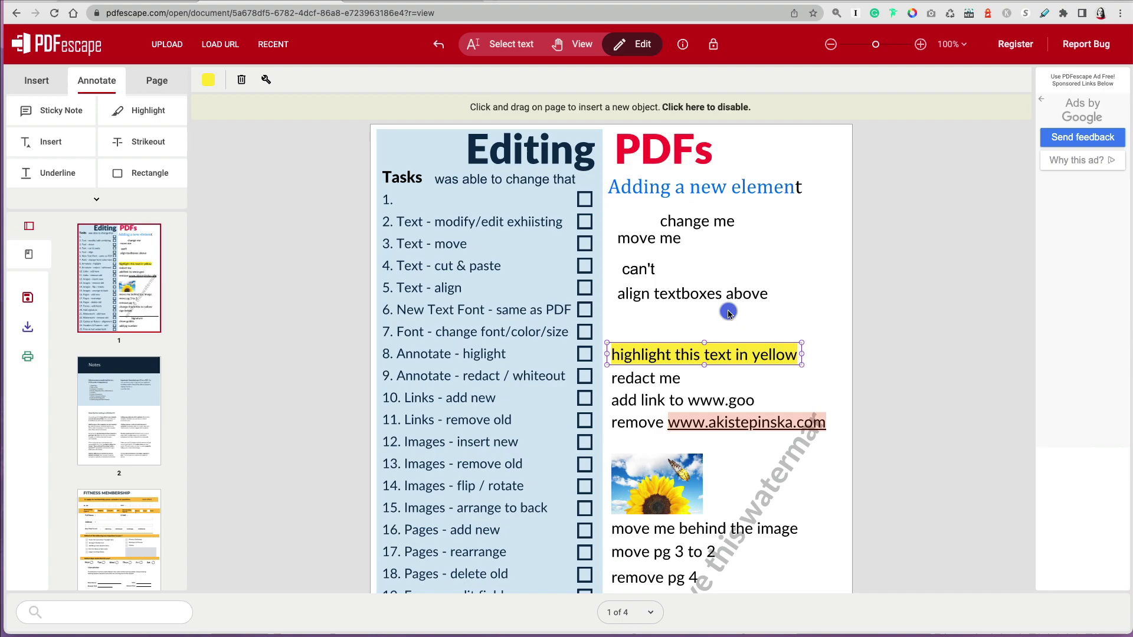
- Switch to the Insert tools and undo the accidental move of the page background element
left_click(728, 312)
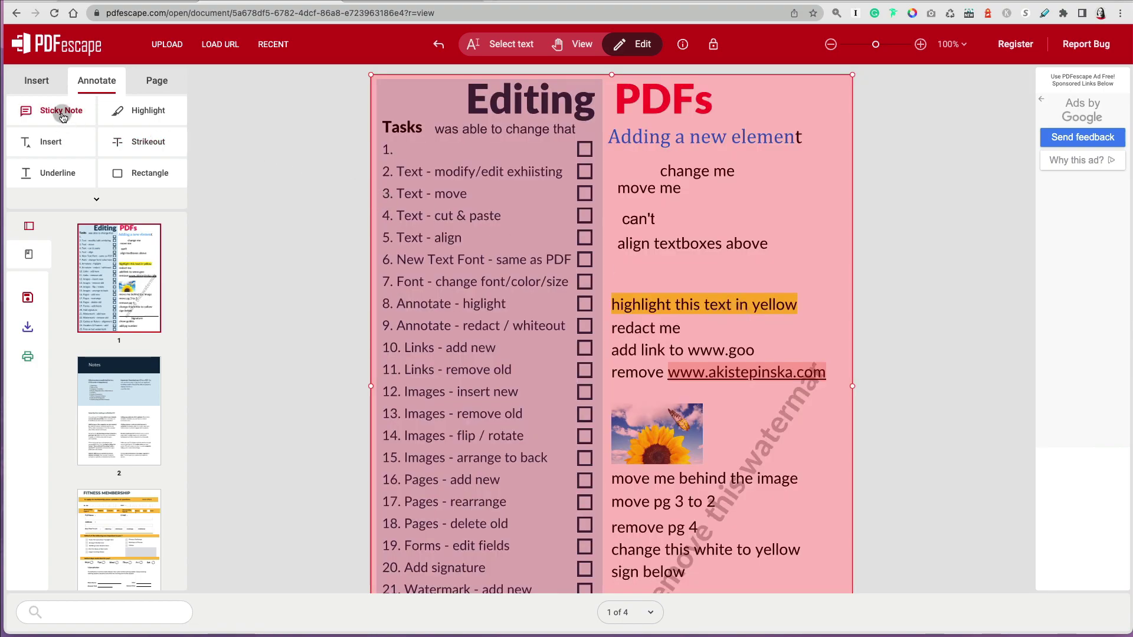
left_click(37, 81)
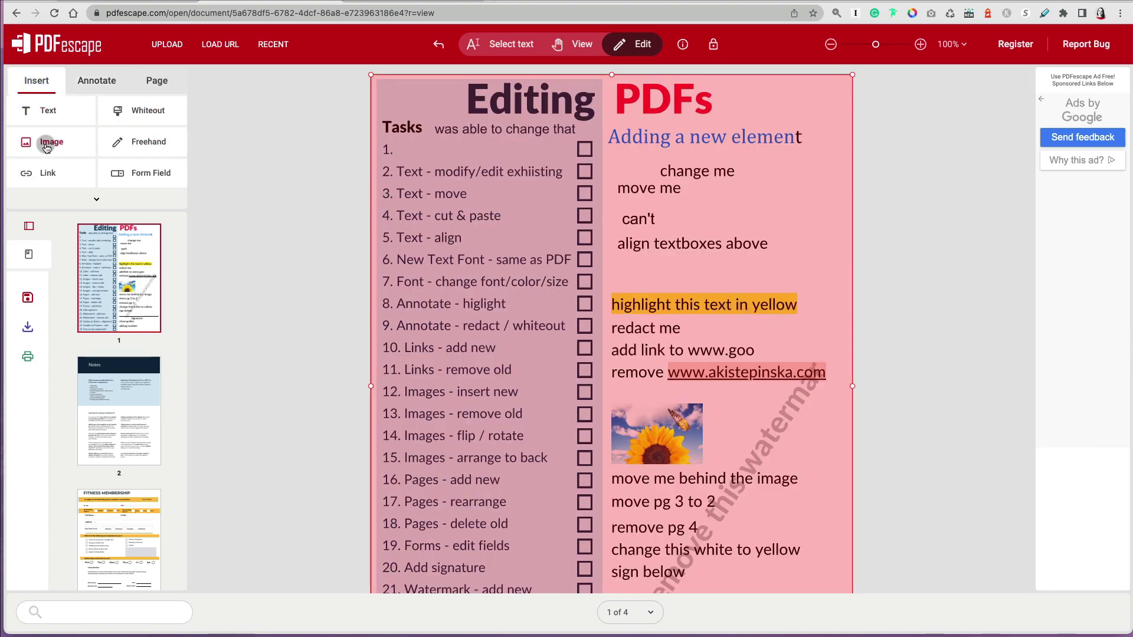
left_click(588, 399)
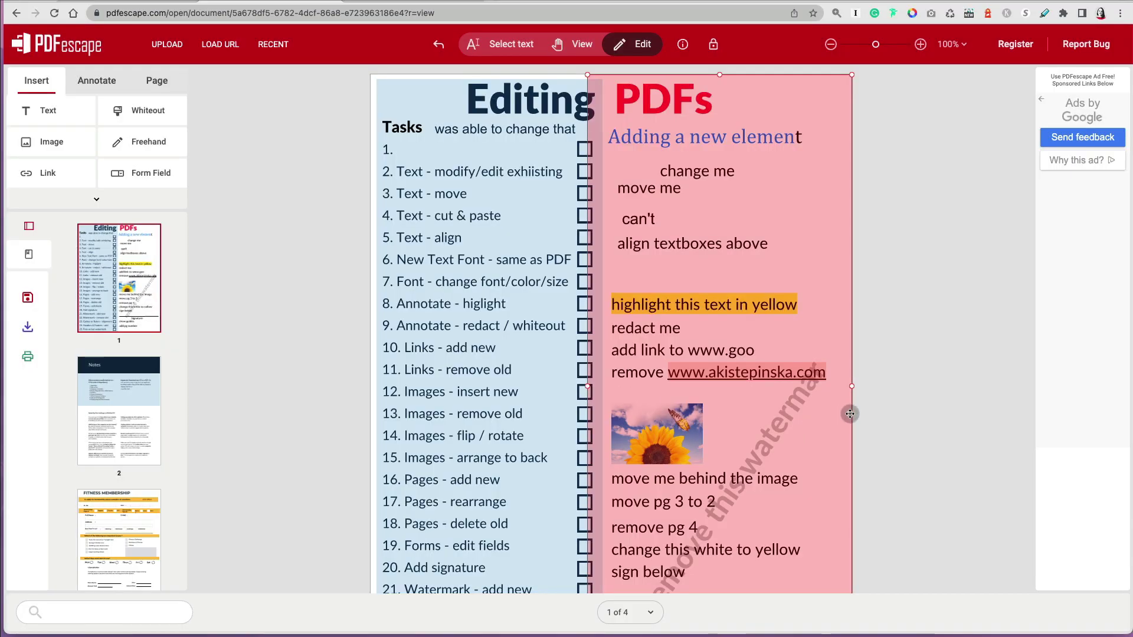
left_click_drag(850, 414, 968, 420)
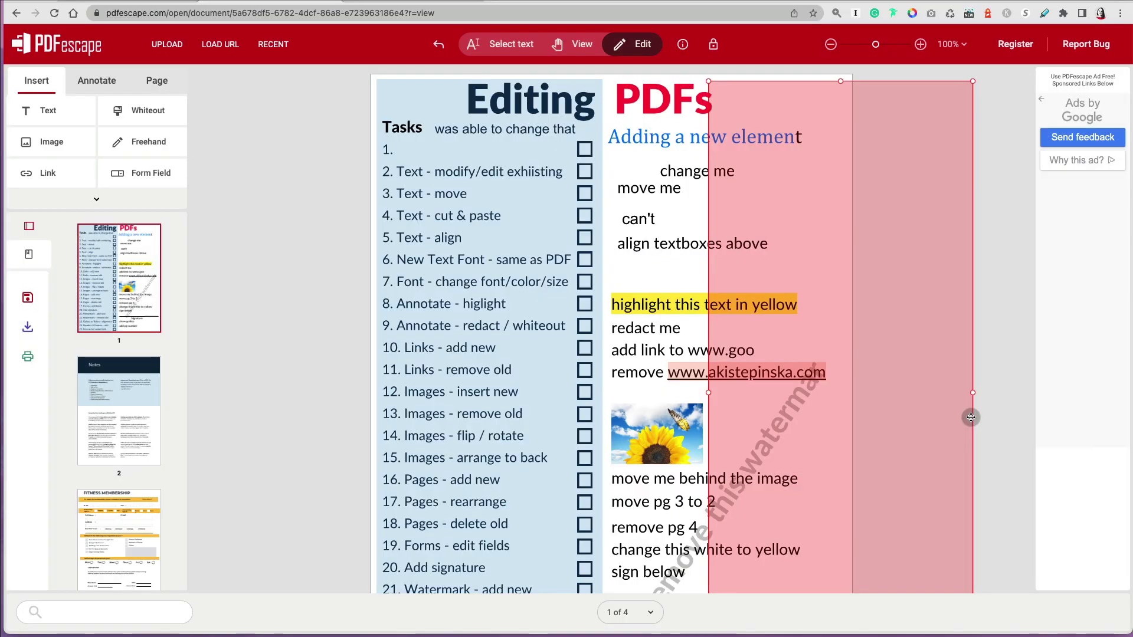
key("Delete")
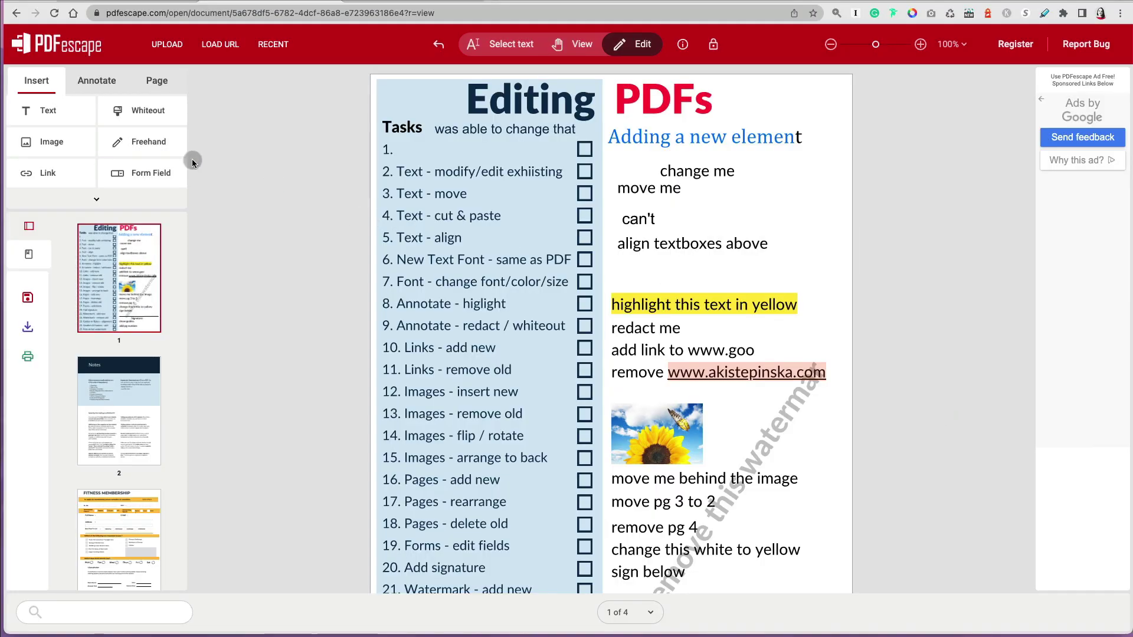
- Insert the city street photo onto page 1
left_click(59, 142)
left_click(576, 310)
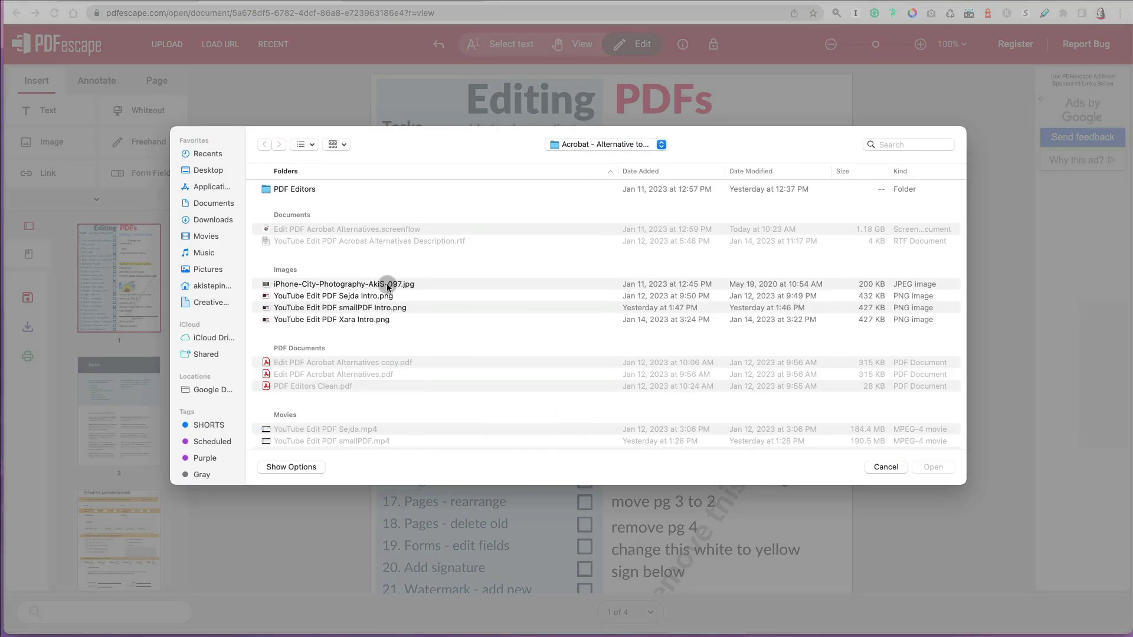
double_click(387, 283)
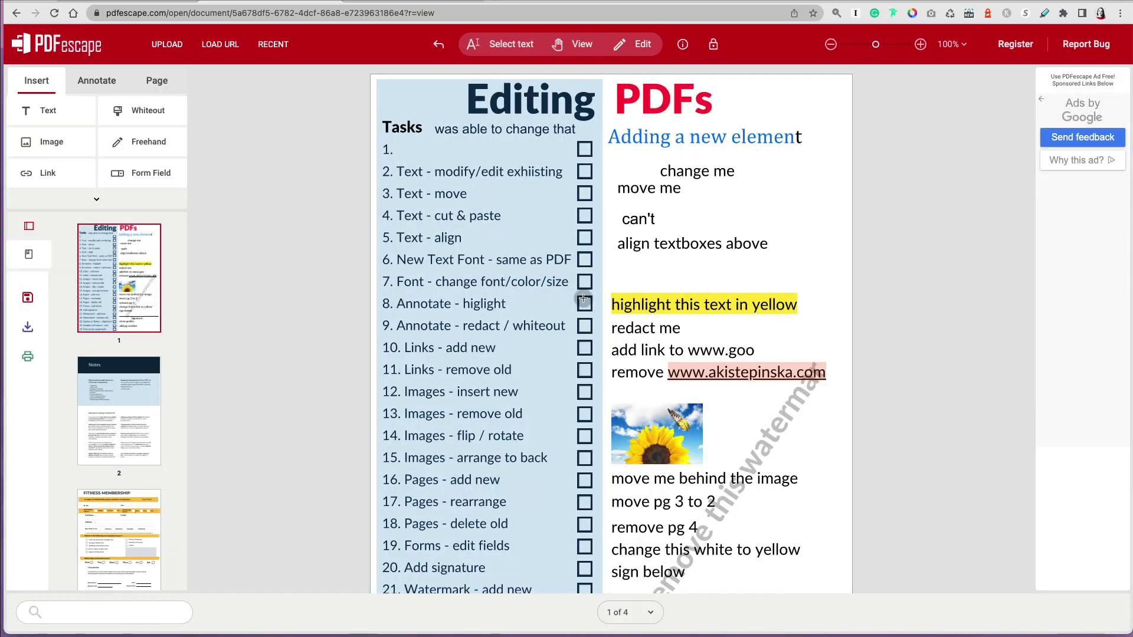
left_click(724, 395)
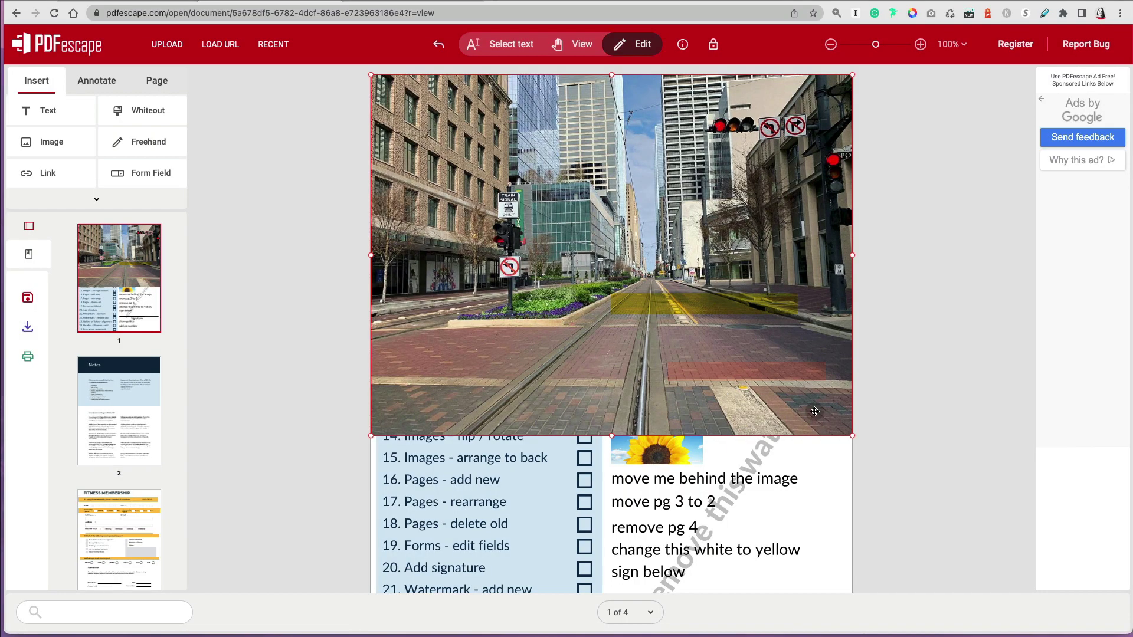
- Shrink the photo, tilt it slightly near 'move me', and delete the sunflower image
left_click_drag(852, 436, 559, 180)
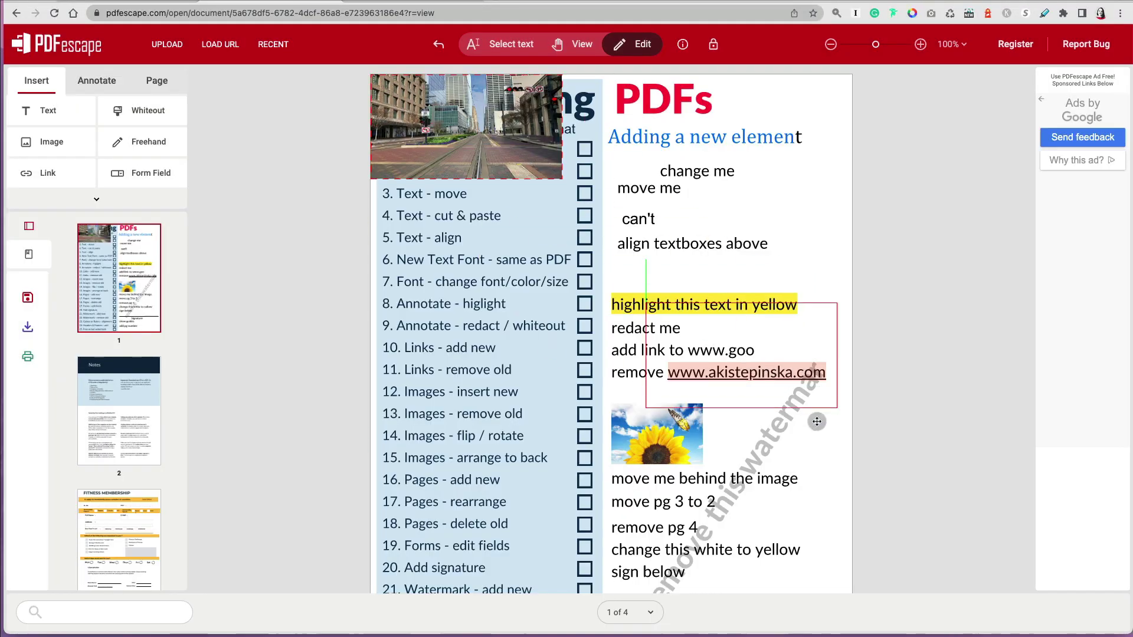
left_click_drag(779, 284, 780, 284)
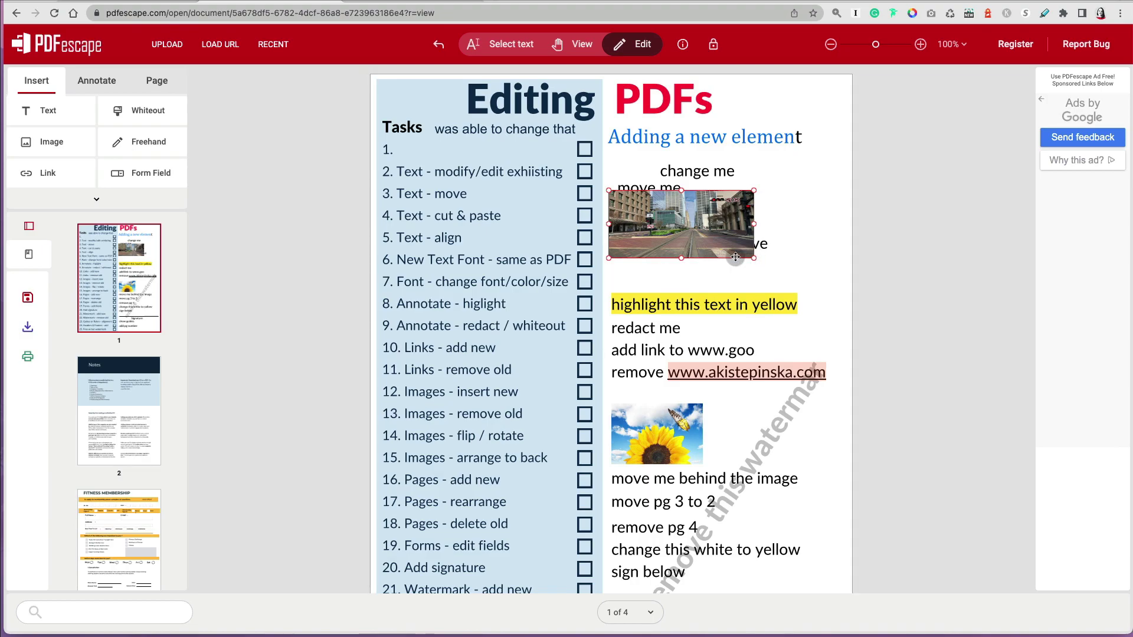
left_click_drag(686, 257, 699, 281)
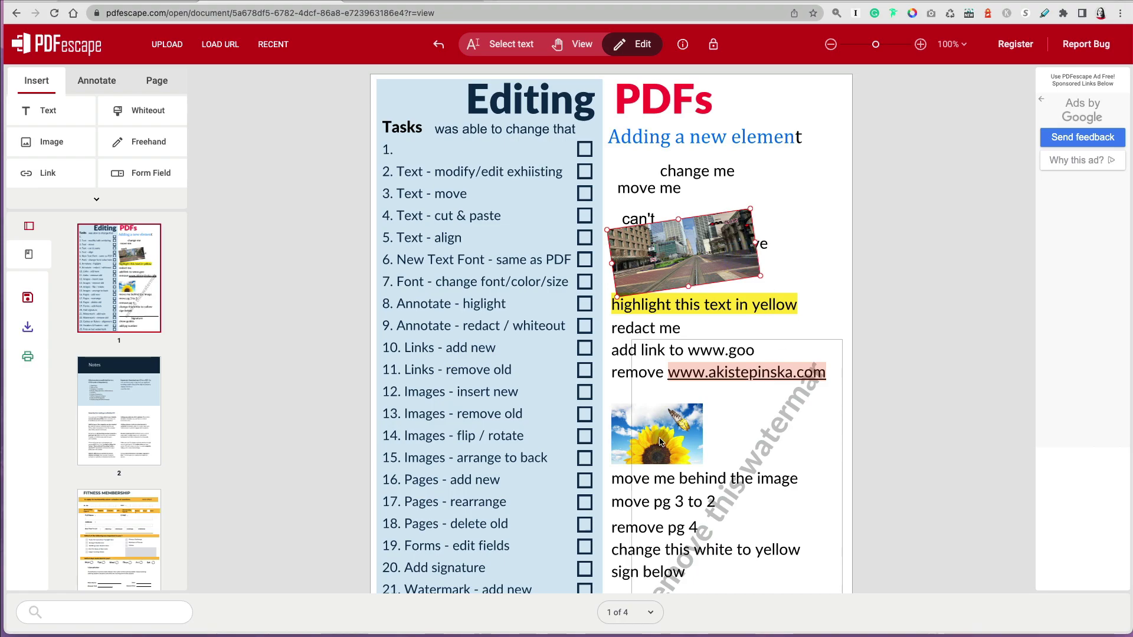
left_click(617, 440)
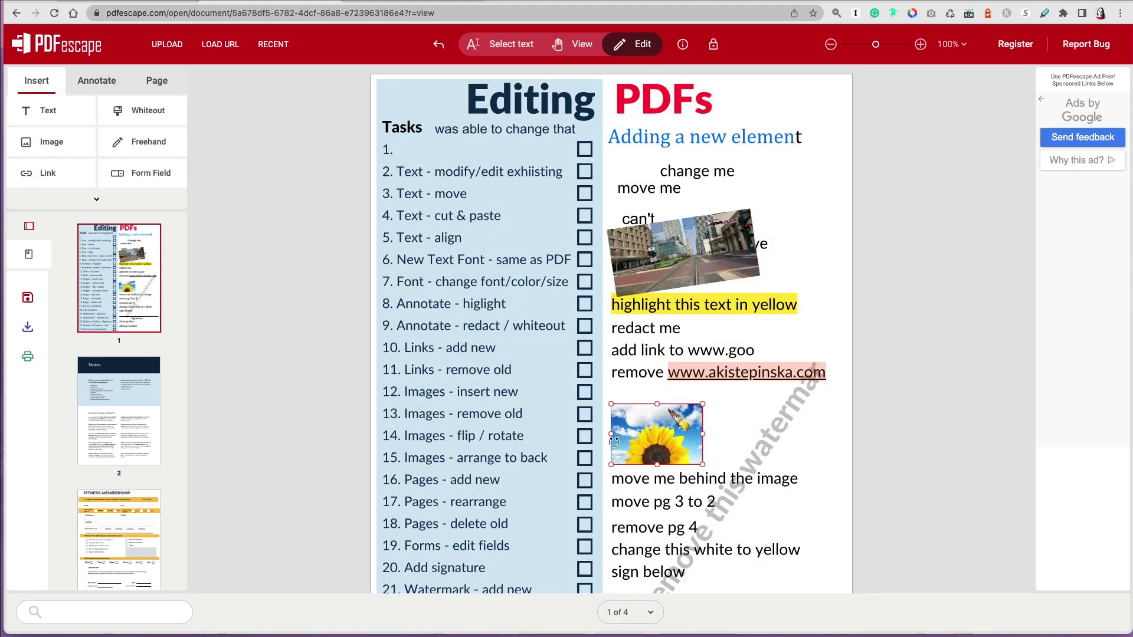
key("Delete")
left_click(804, 353)
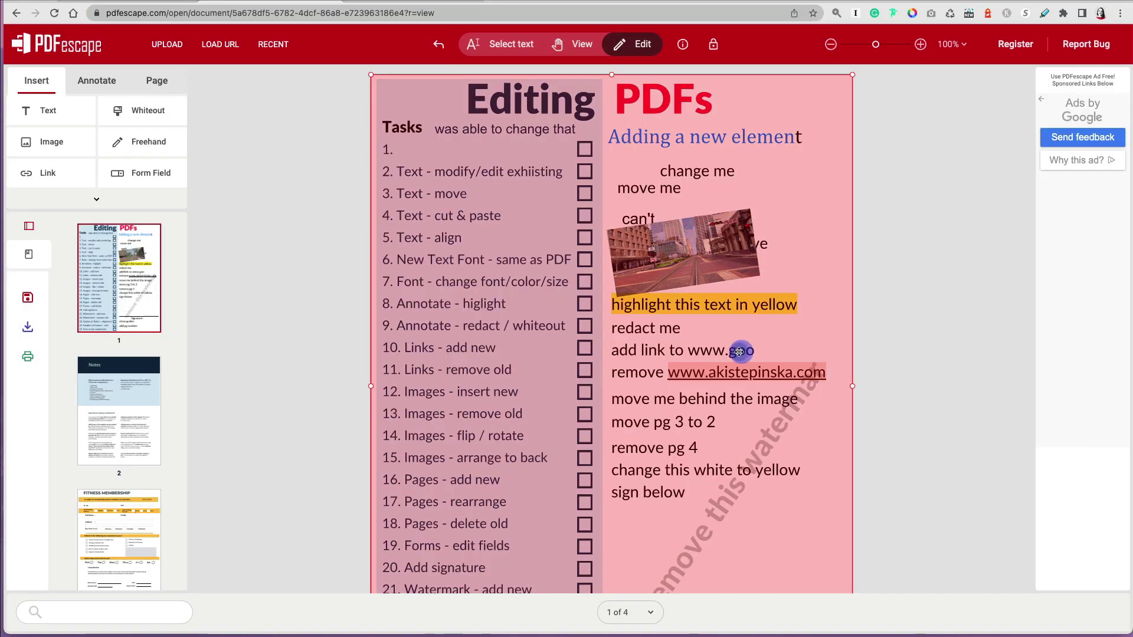
left_click_drag(852, 386, 464, 370)
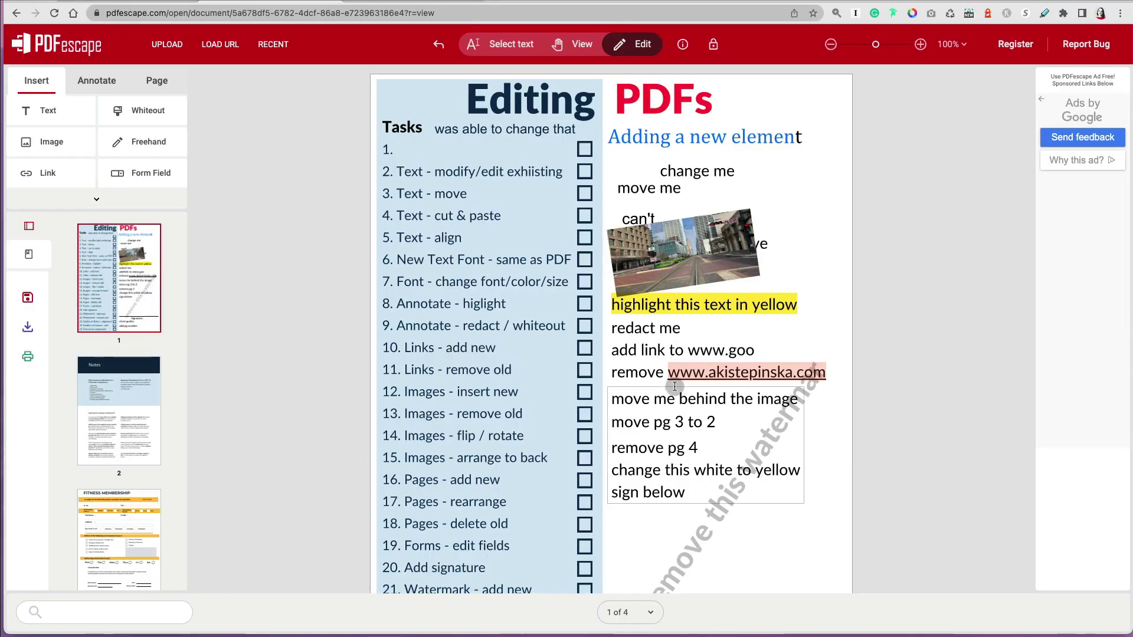
left_click(702, 351)
left_click_drag(688, 365, 754, 366)
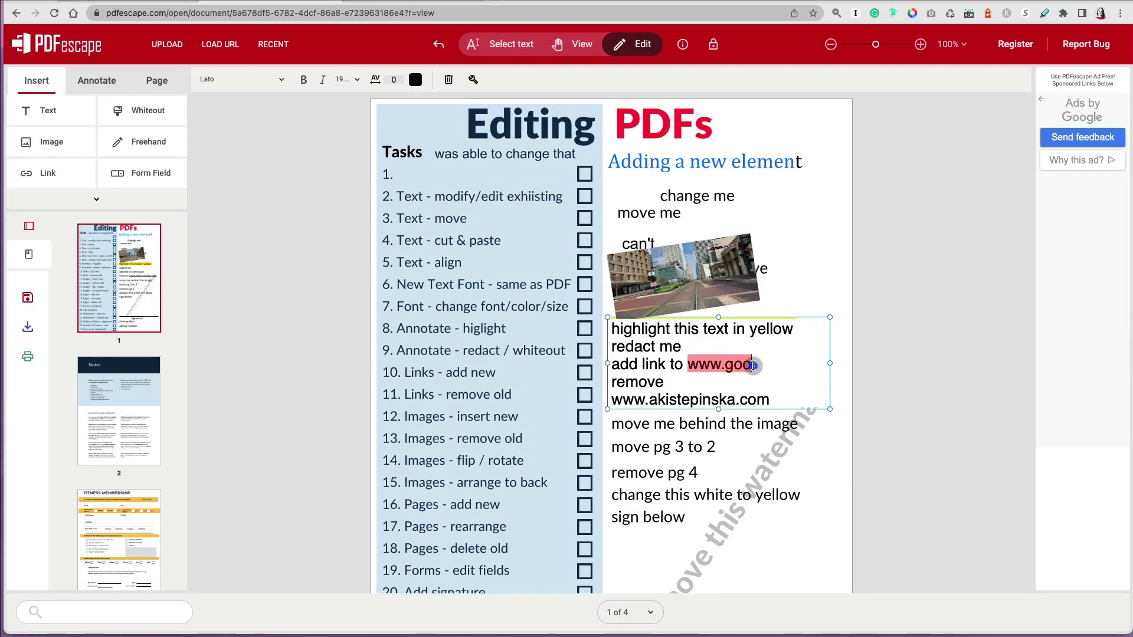
left_click(51, 173)
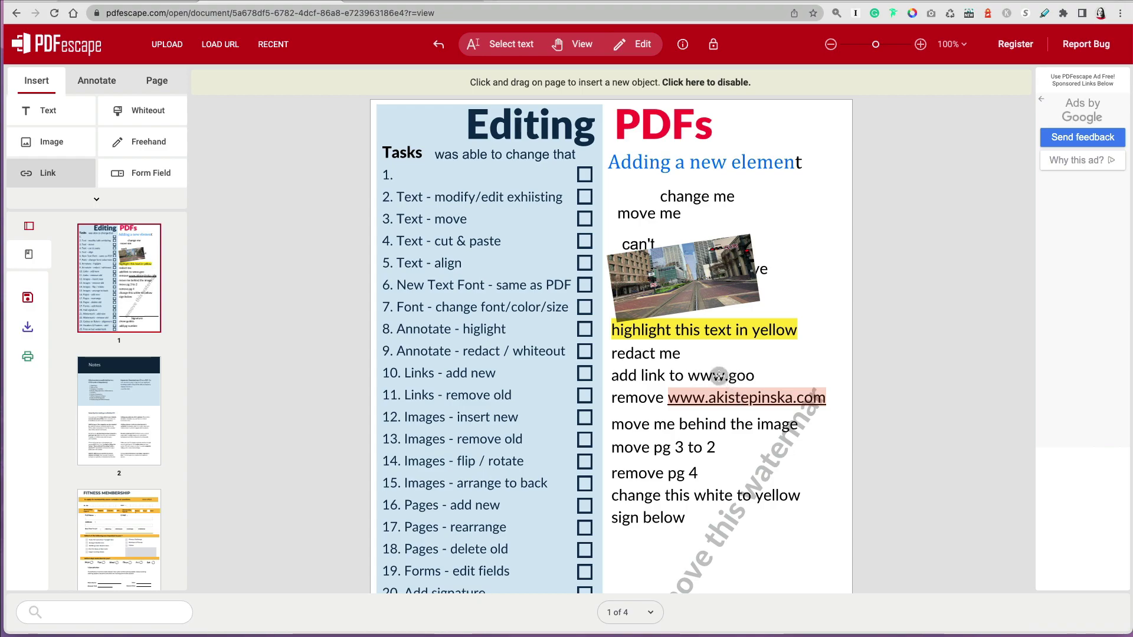
left_click_drag(685, 365, 785, 395)
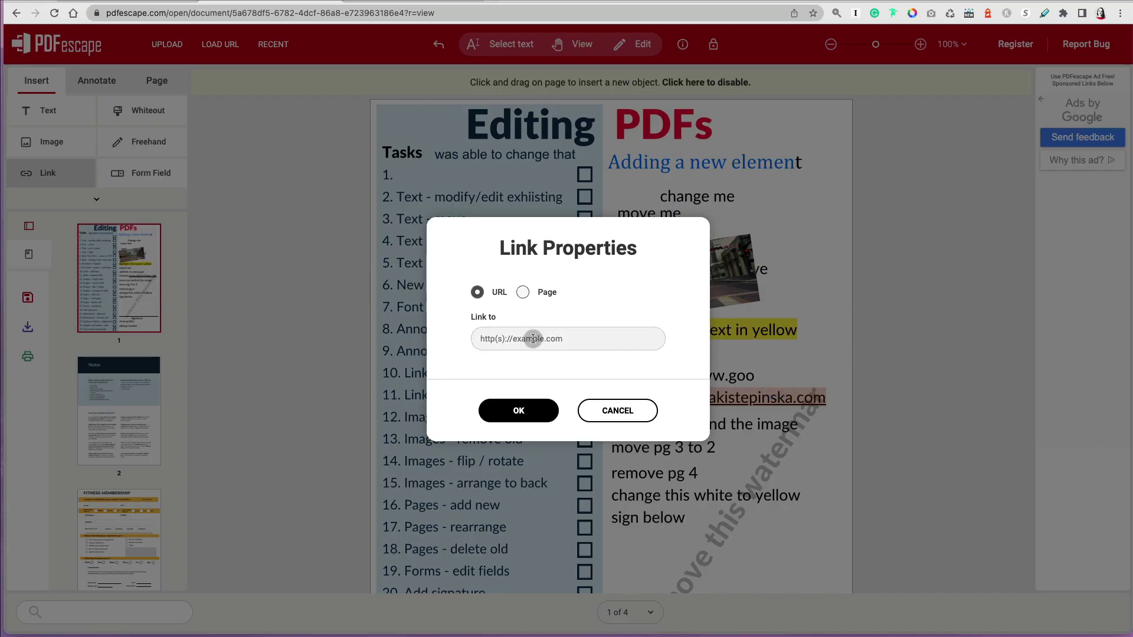
left_click(515, 410)
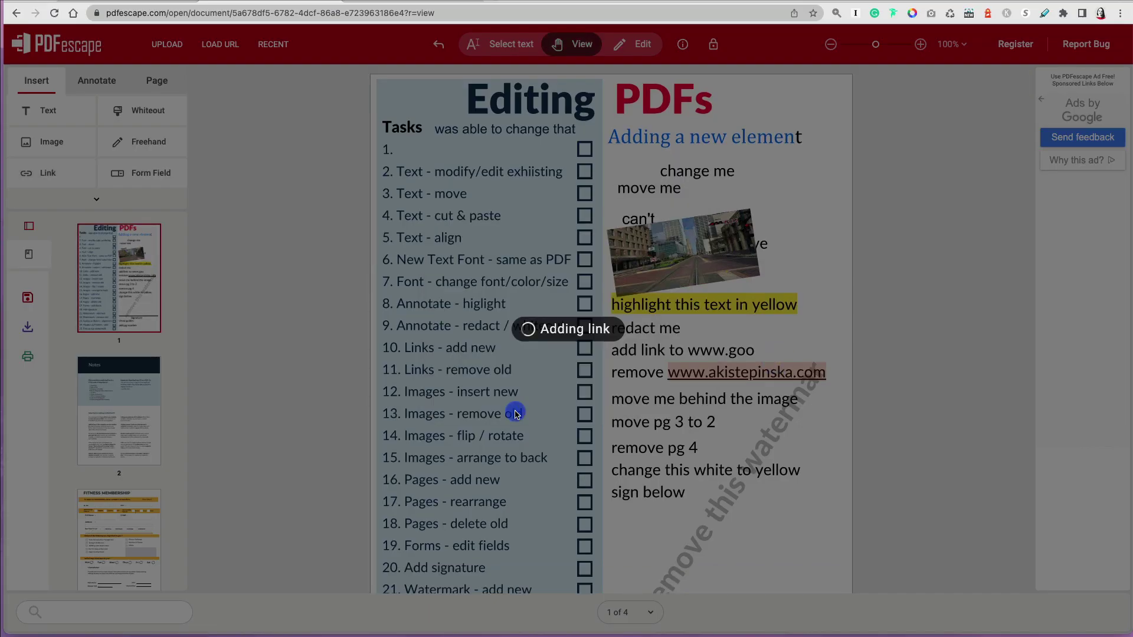
left_click(754, 350)
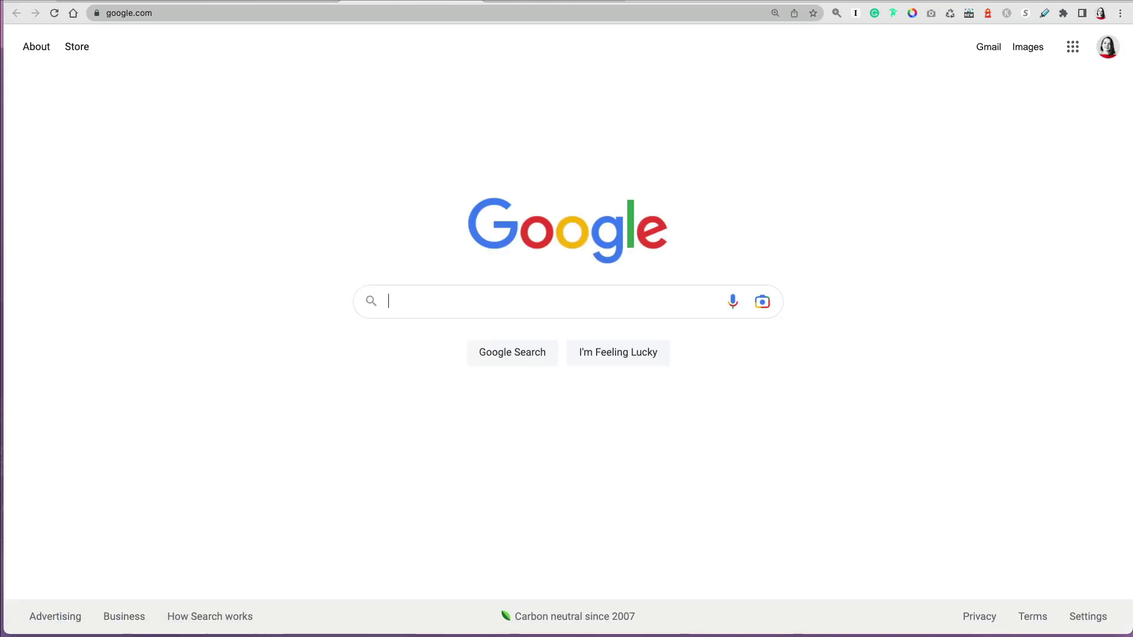
key("super+bracketleft")
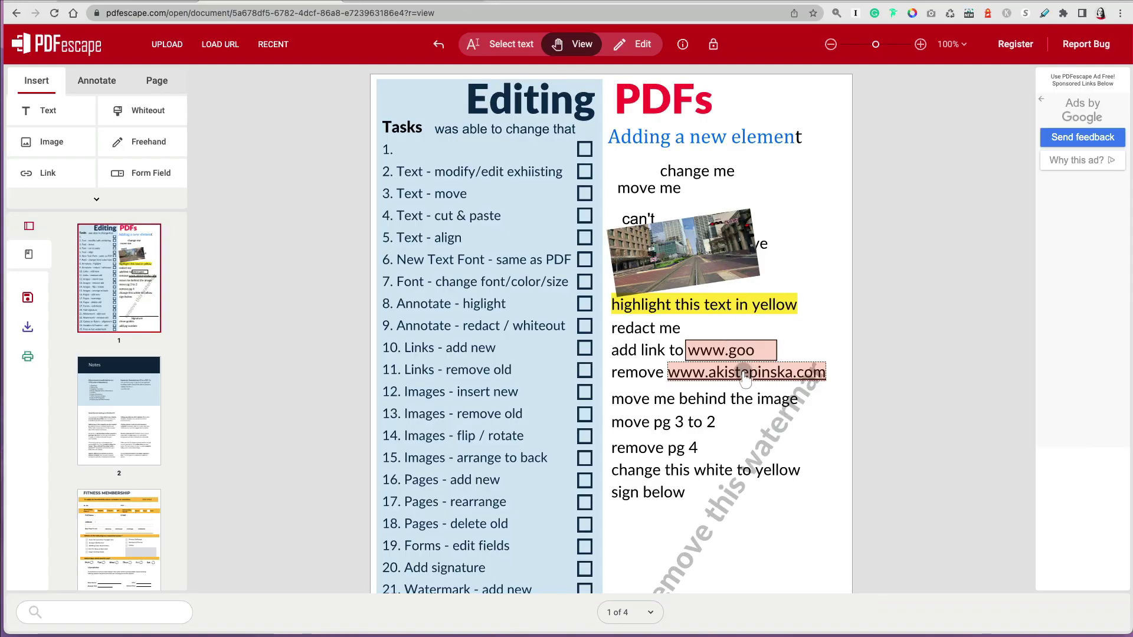
left_click(49, 174)
left_click(683, 396)
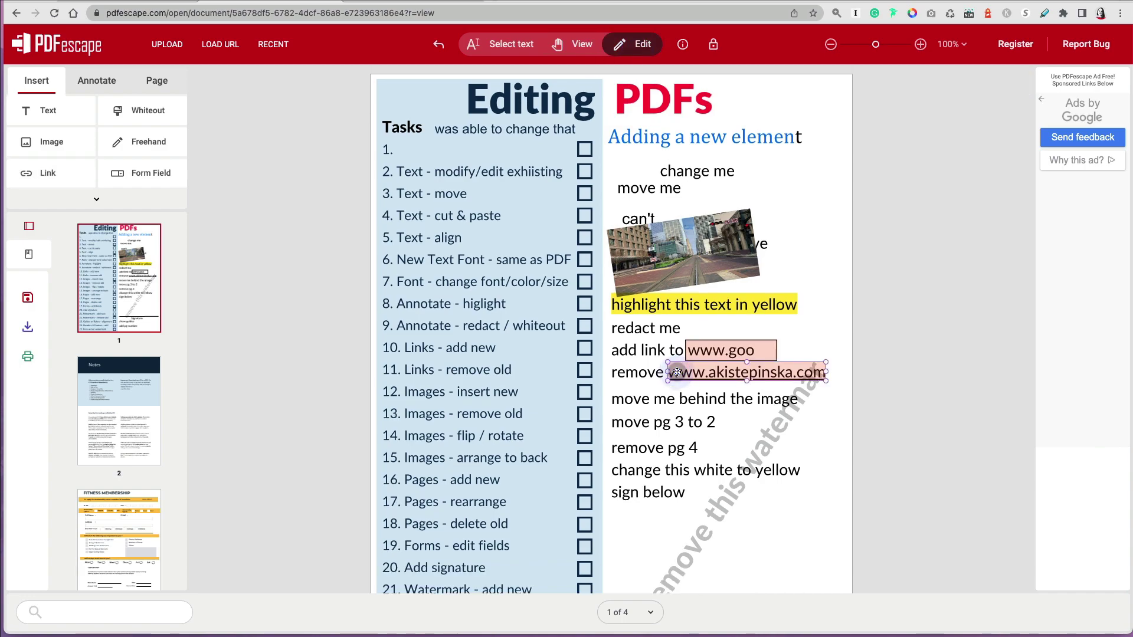
left_click_drag(826, 373, 841, 373)
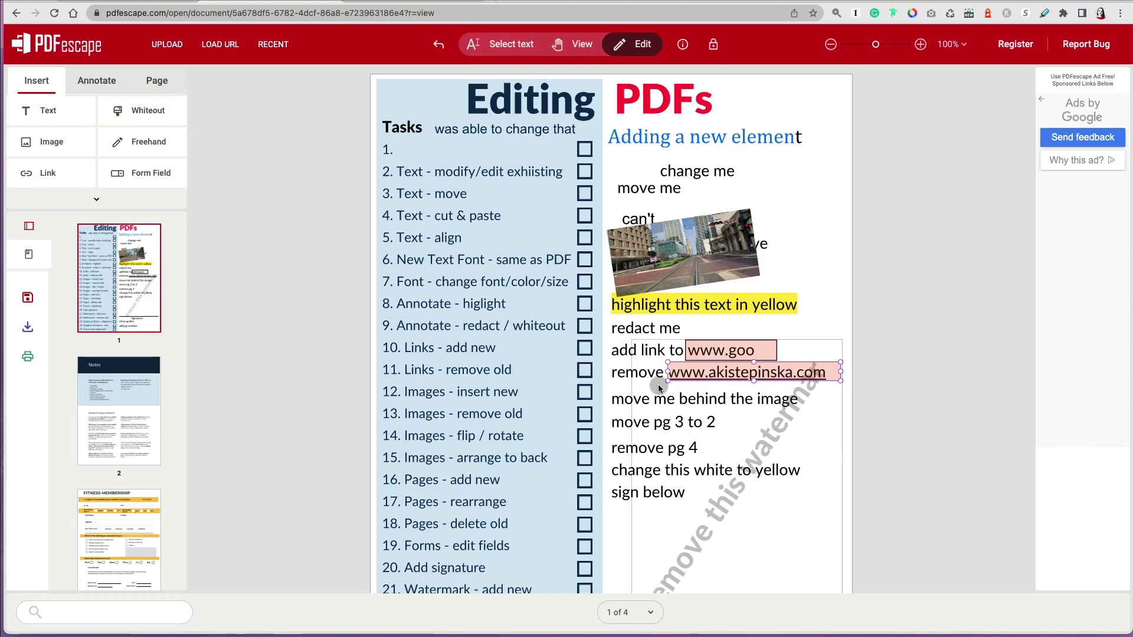
left_click_drag(699, 373, 700, 388)
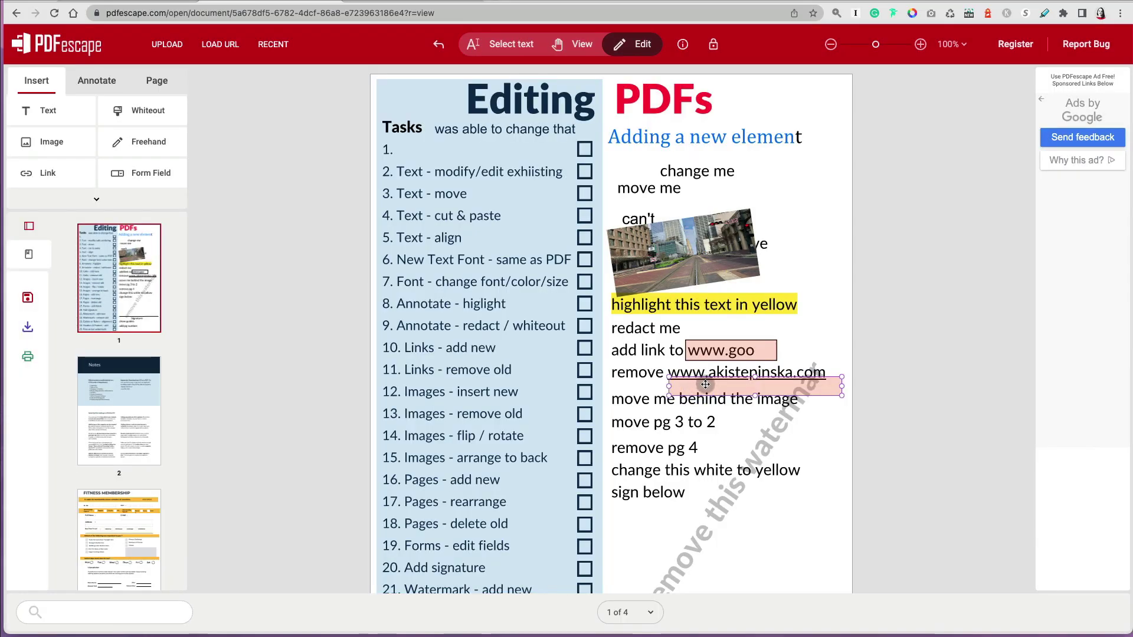
key("Delete")
left_click(708, 375)
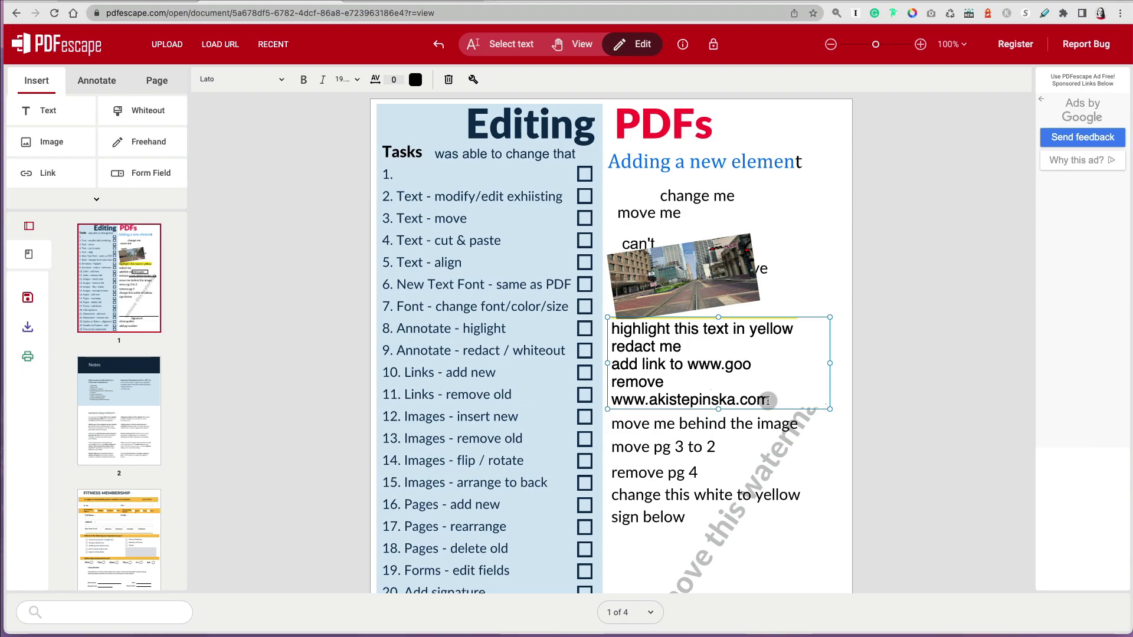
left_click_drag(770, 400, 611, 400)
left_click(874, 402)
scroll(874, 402, "down", 1)
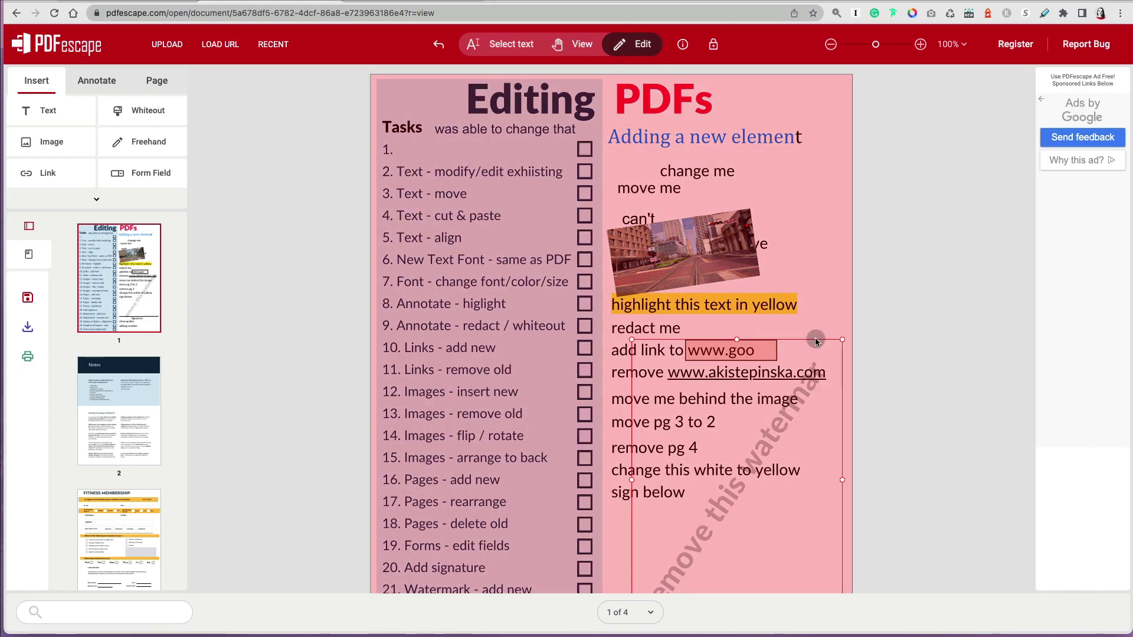
left_click(816, 340)
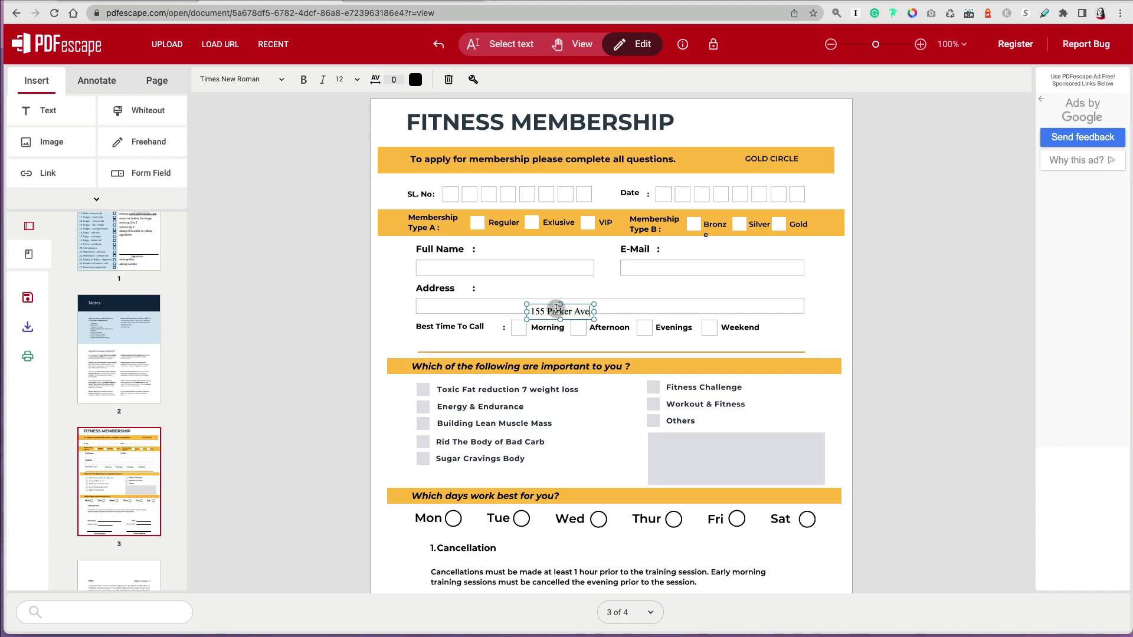
left_click_drag(575, 306, 462, 300)
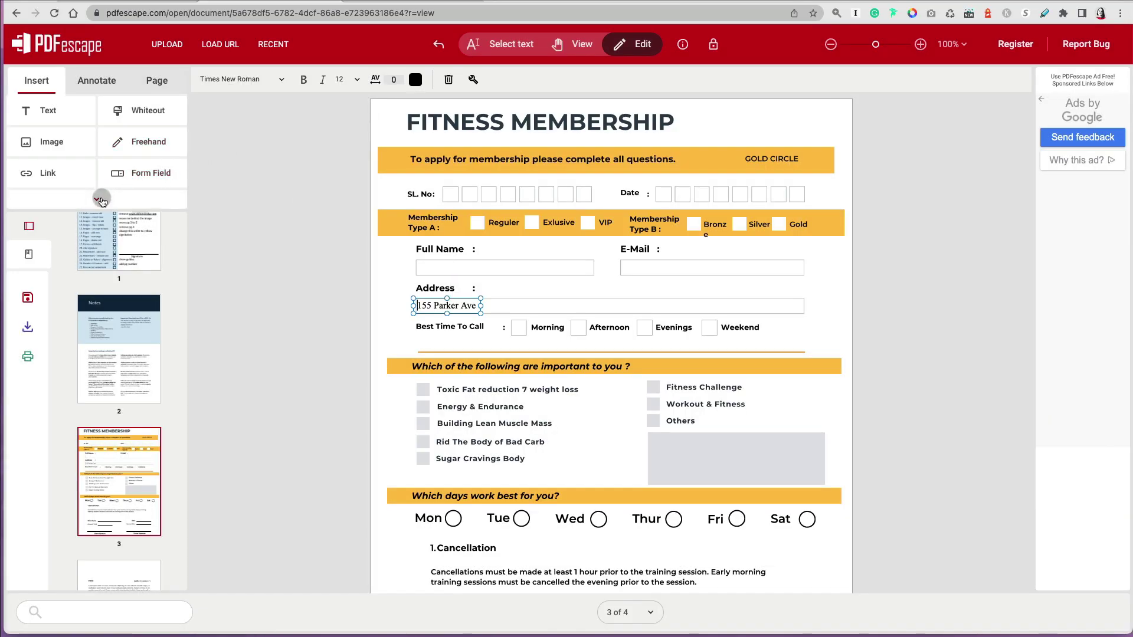
- Place red checkmarks on the Afternoon and Evenings boxes under Best Time To Call
left_click(100, 200)
left_click(59, 267)
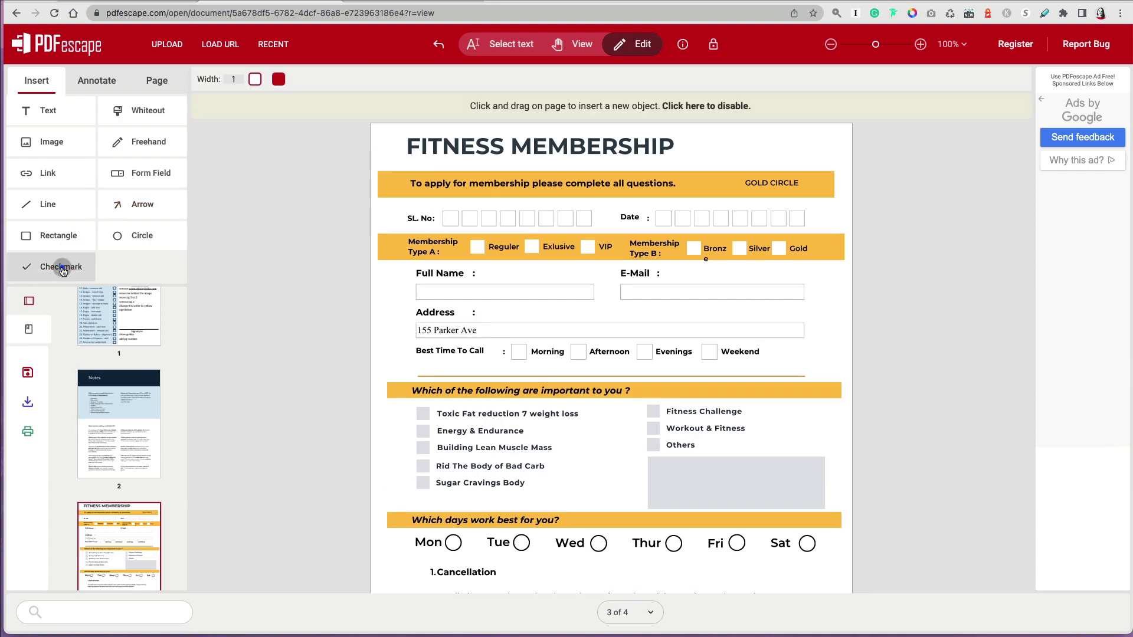
left_click(515, 352)
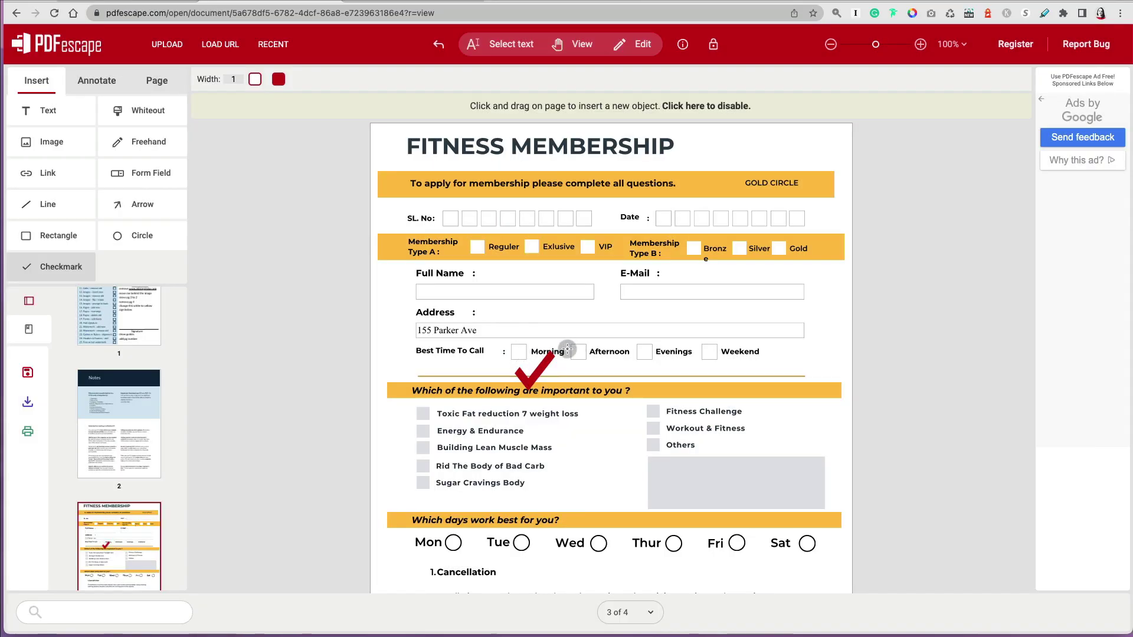
left_click(538, 373)
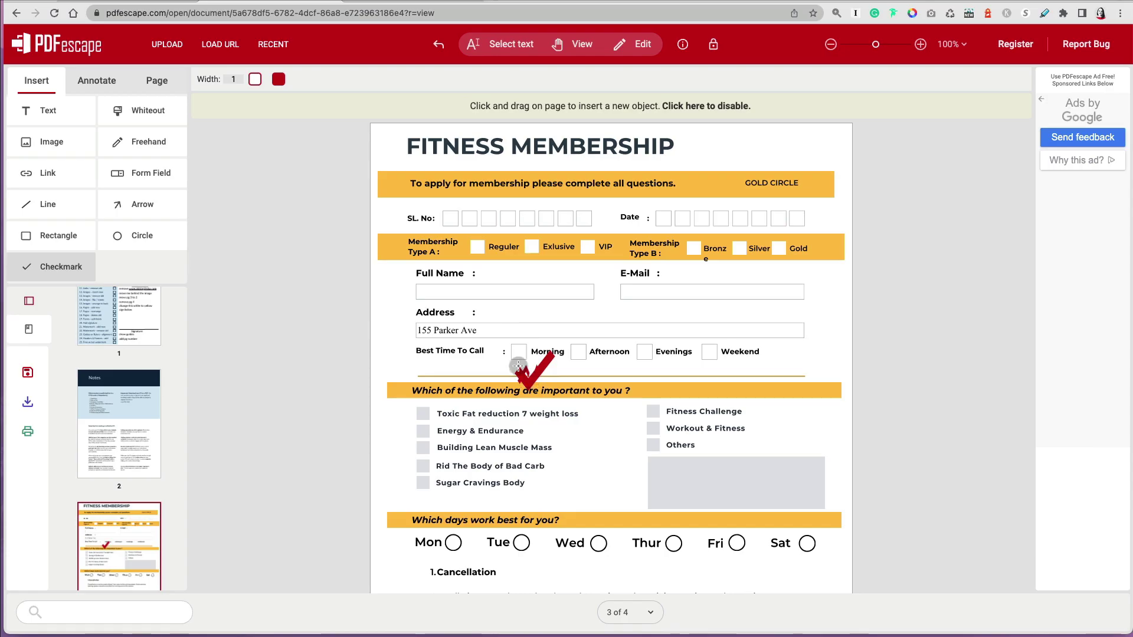
left_click(518, 366)
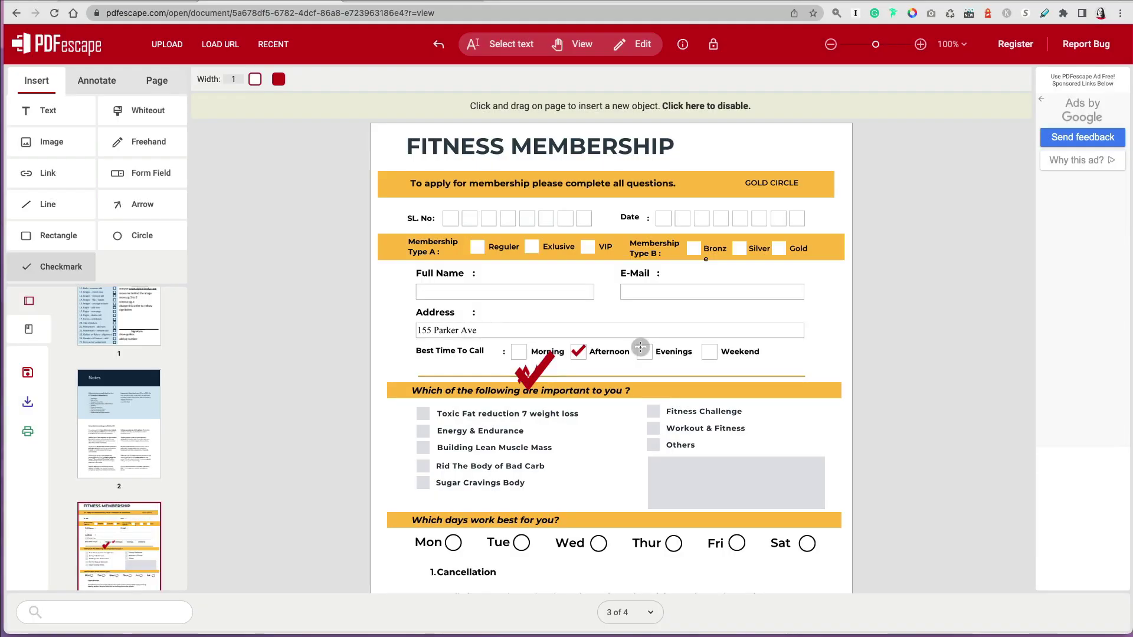
left_click(647, 355)
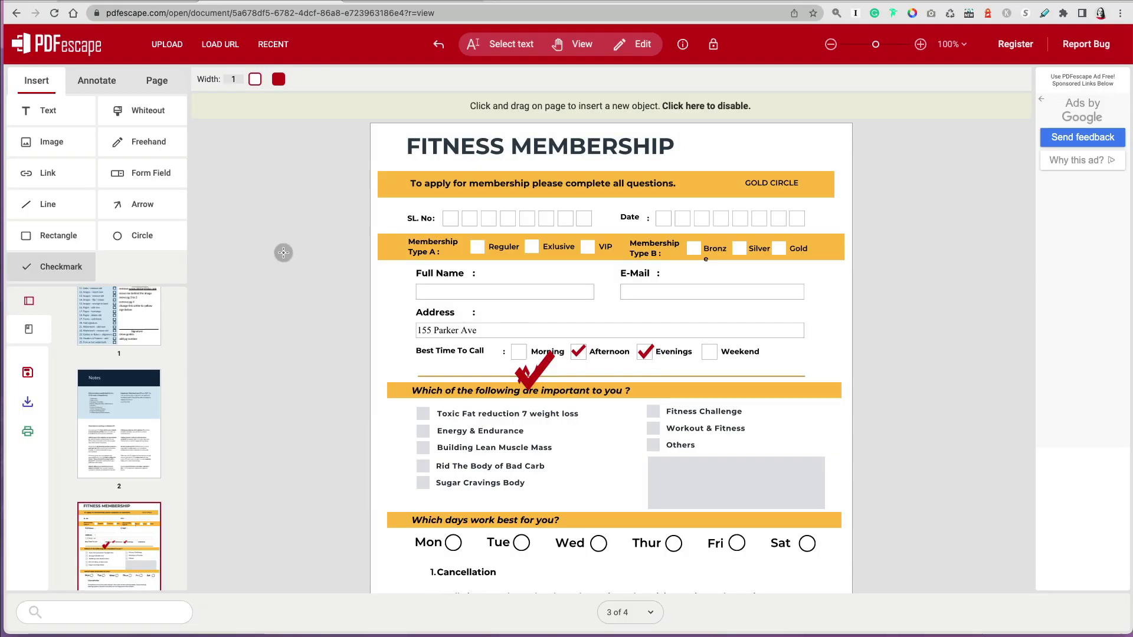
- Cover the left interests checklist with a solid red rectangle, discarding trial circles
left_click(115, 228)
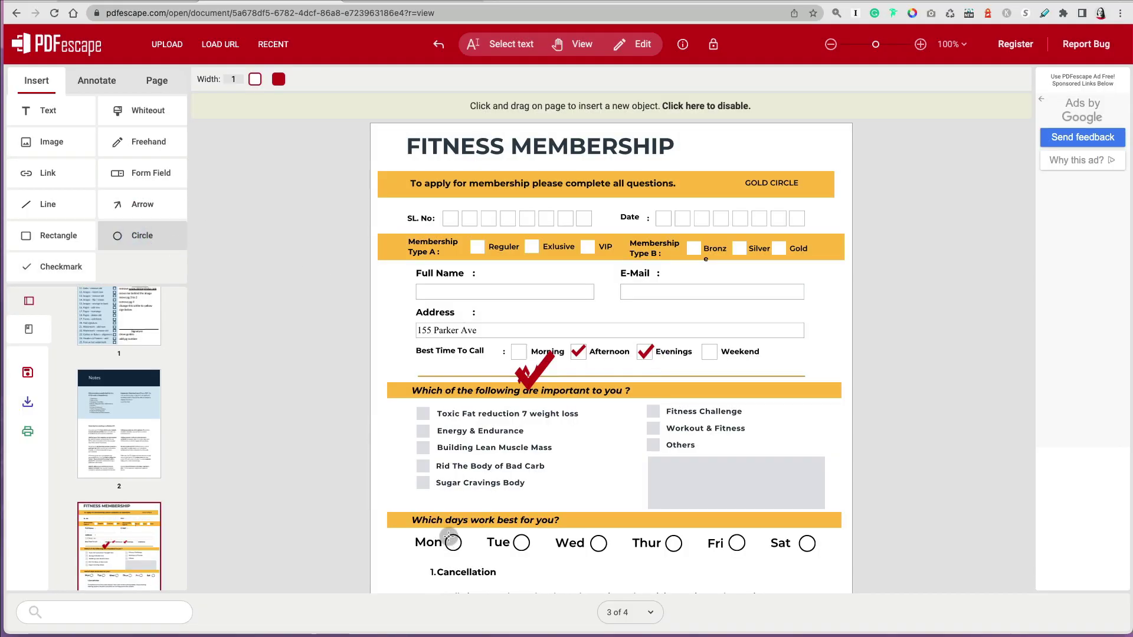
left_click_drag(464, 552, 464, 555)
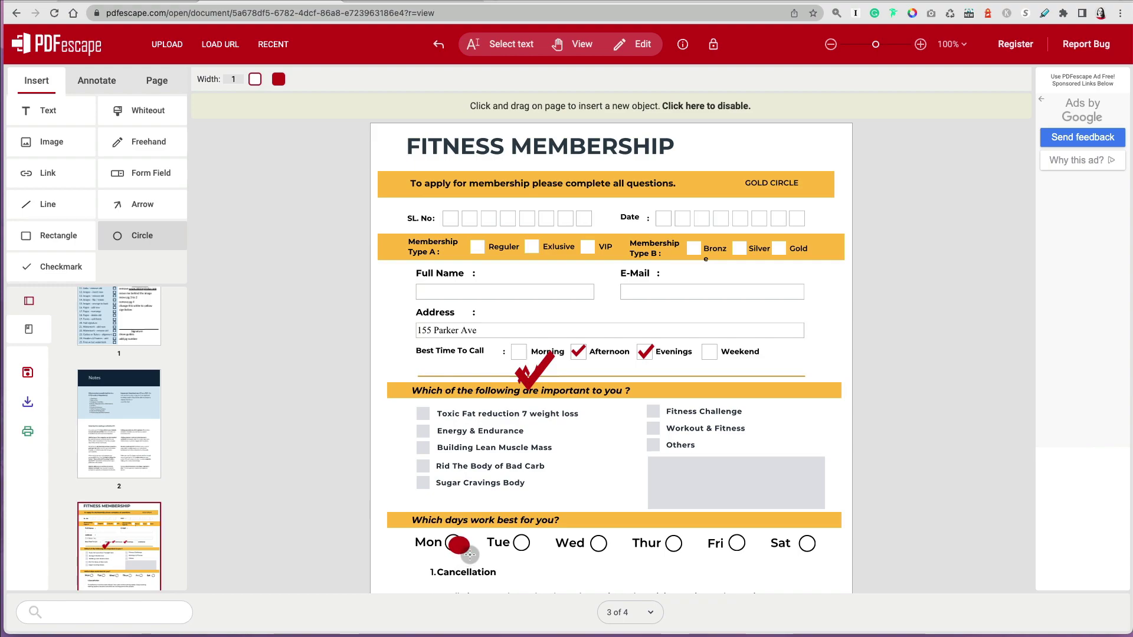
left_click_drag(470, 555, 470, 556)
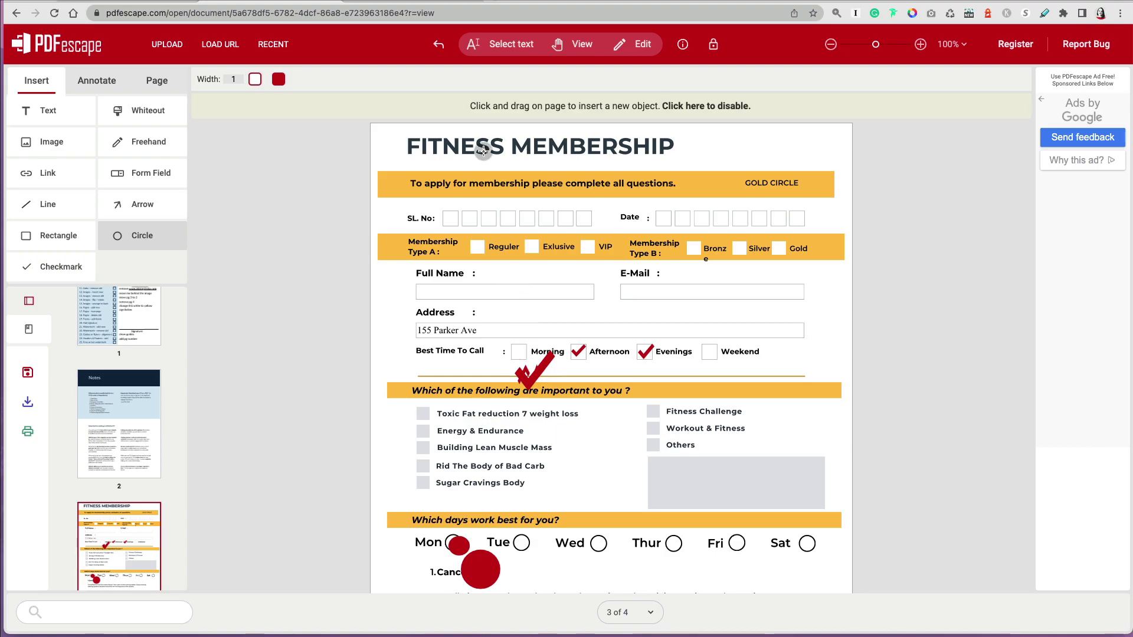
left_click(439, 44)
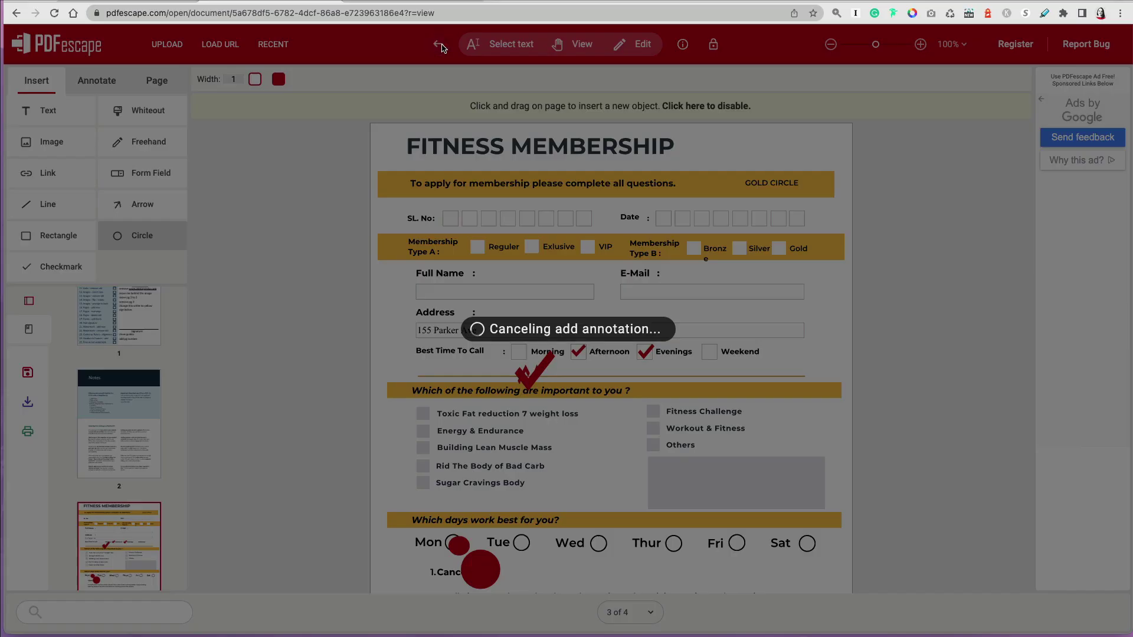
left_click(52, 236)
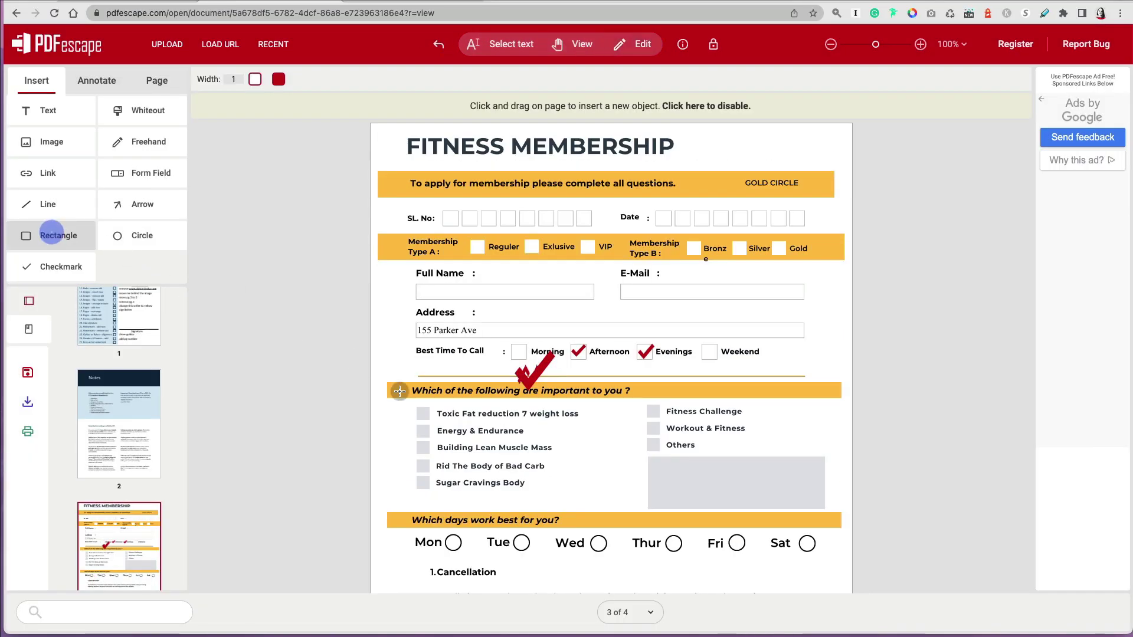
left_click_drag(406, 400, 610, 499)
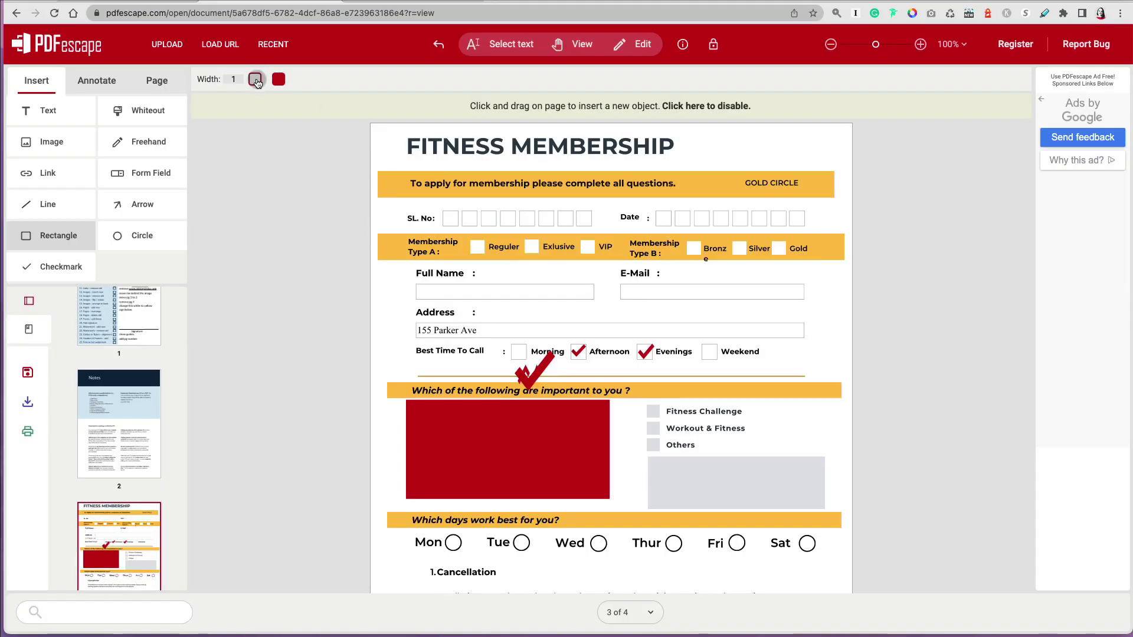
- Draw an unfilled, light-blue outlined rectangle around the Fitness Challenge checklist
left_click(278, 80)
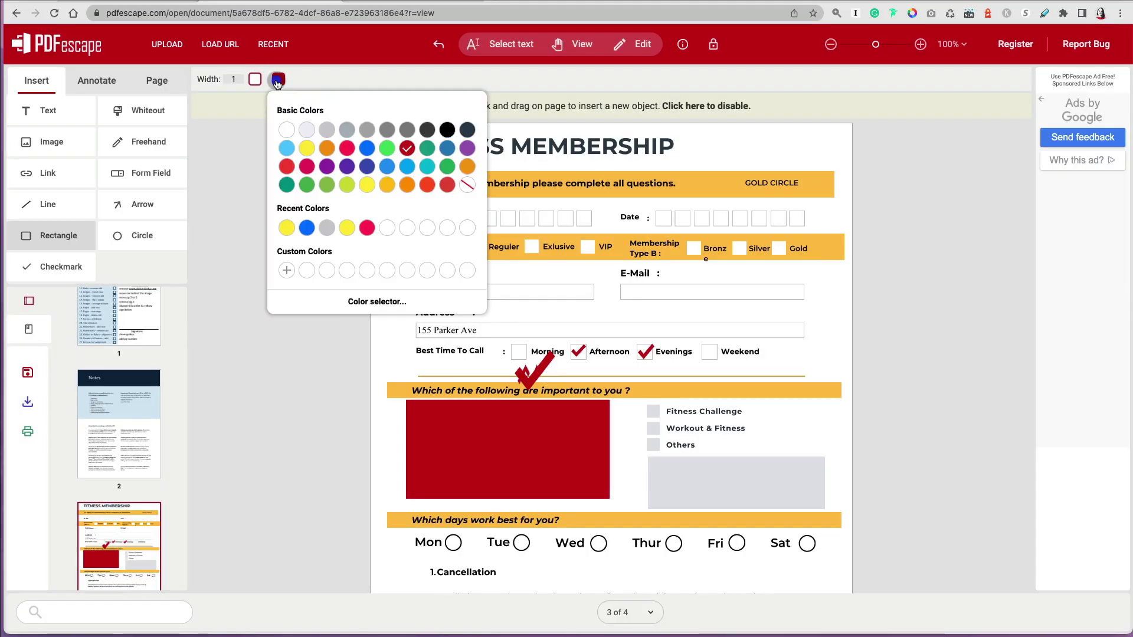
left_click(466, 185)
left_click(255, 79)
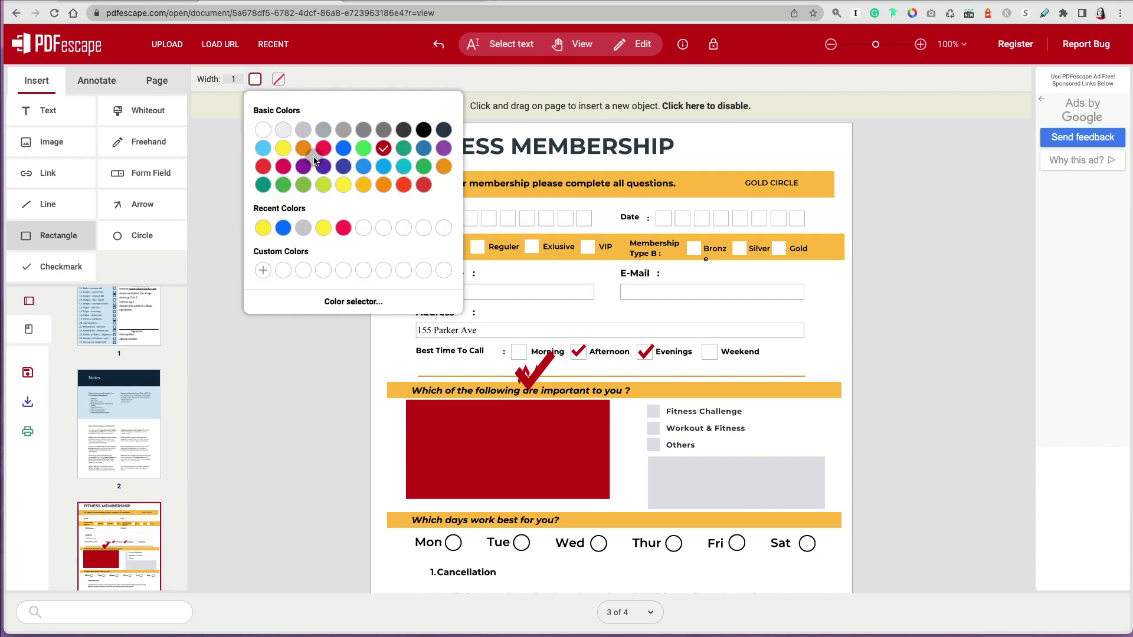
left_click(267, 148)
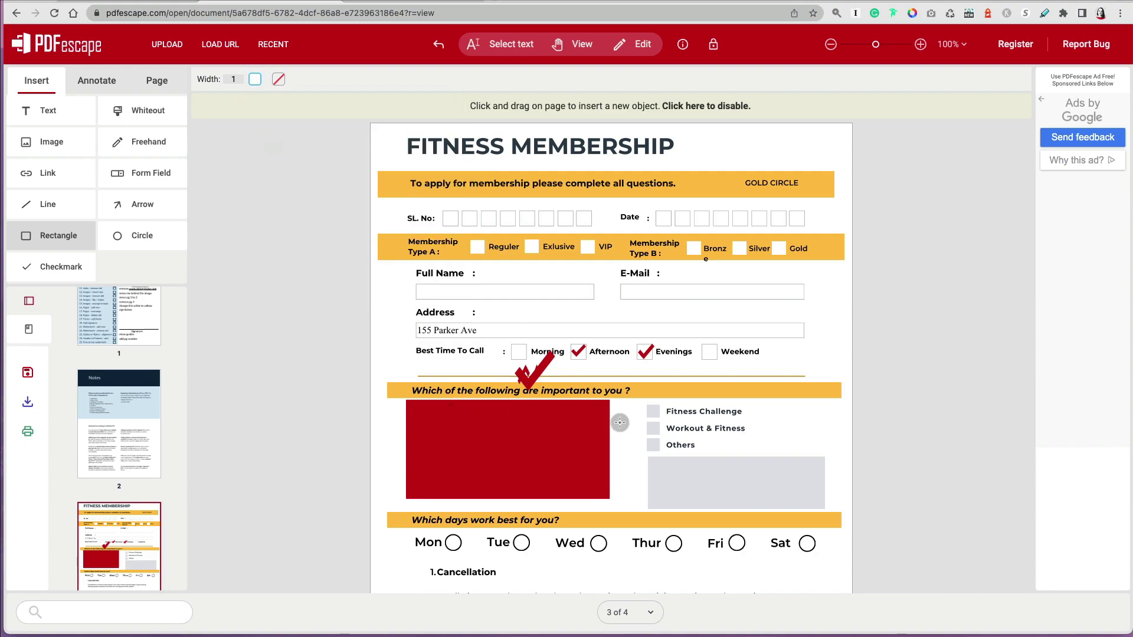
left_click_drag(673, 432, 831, 513)
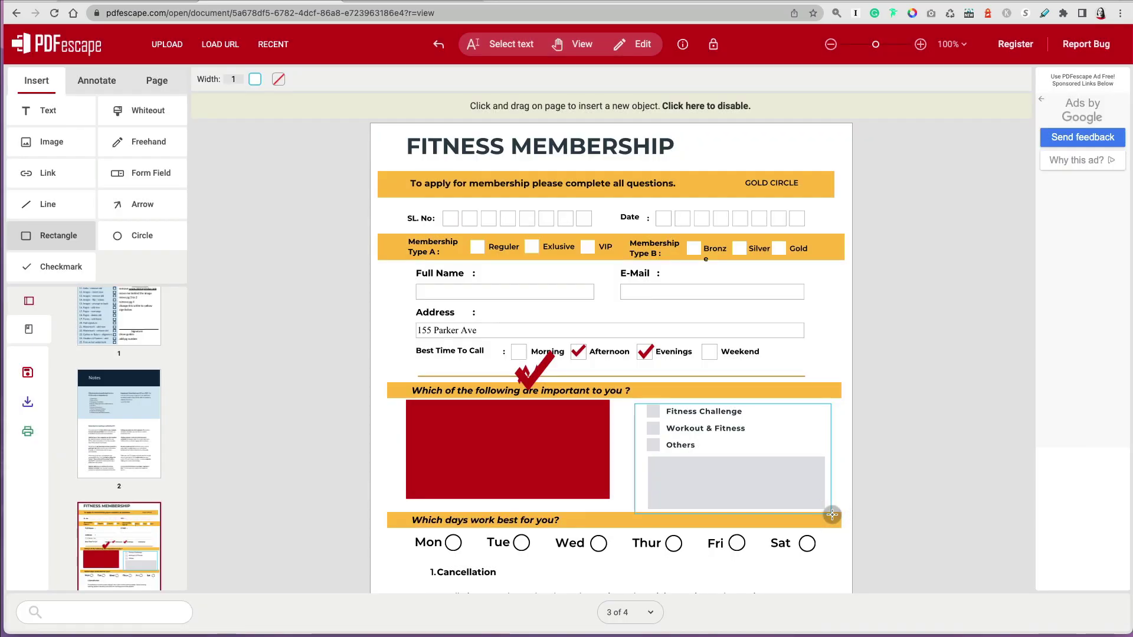
- Delete the solid red rectangle and zoom out to 75%
left_click(633, 43)
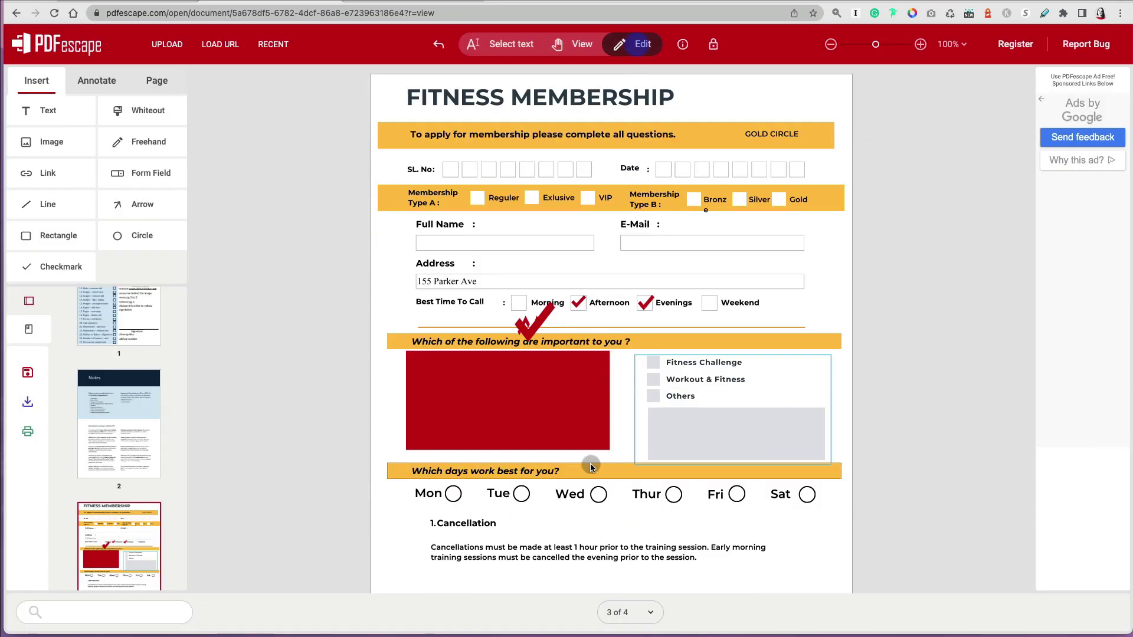
left_click(586, 442)
key("Delete")
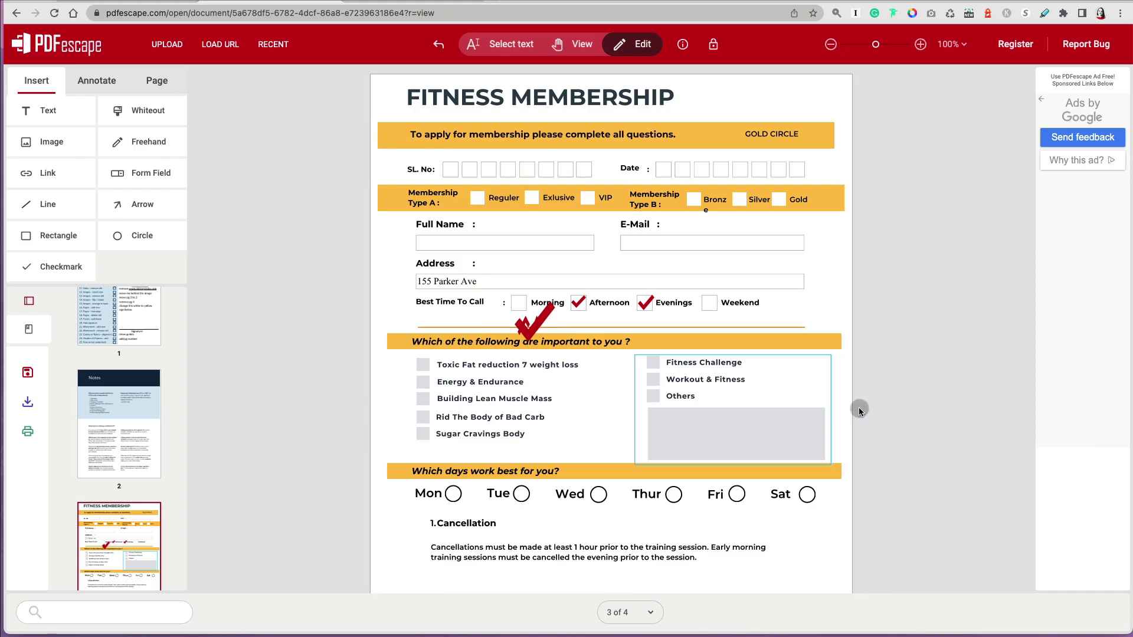
left_click(832, 47)
left_click(831, 45)
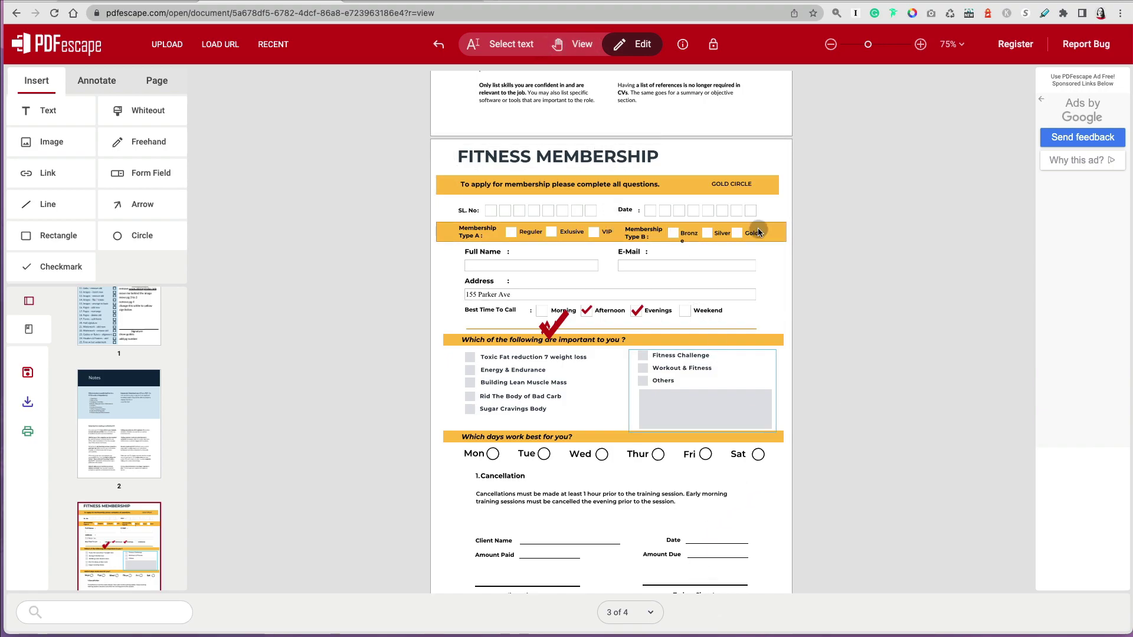
- Delete the unwanted page-covering element, zoom out to 66%, and switch to View mode
left_click_drag(777, 279, 777, 219)
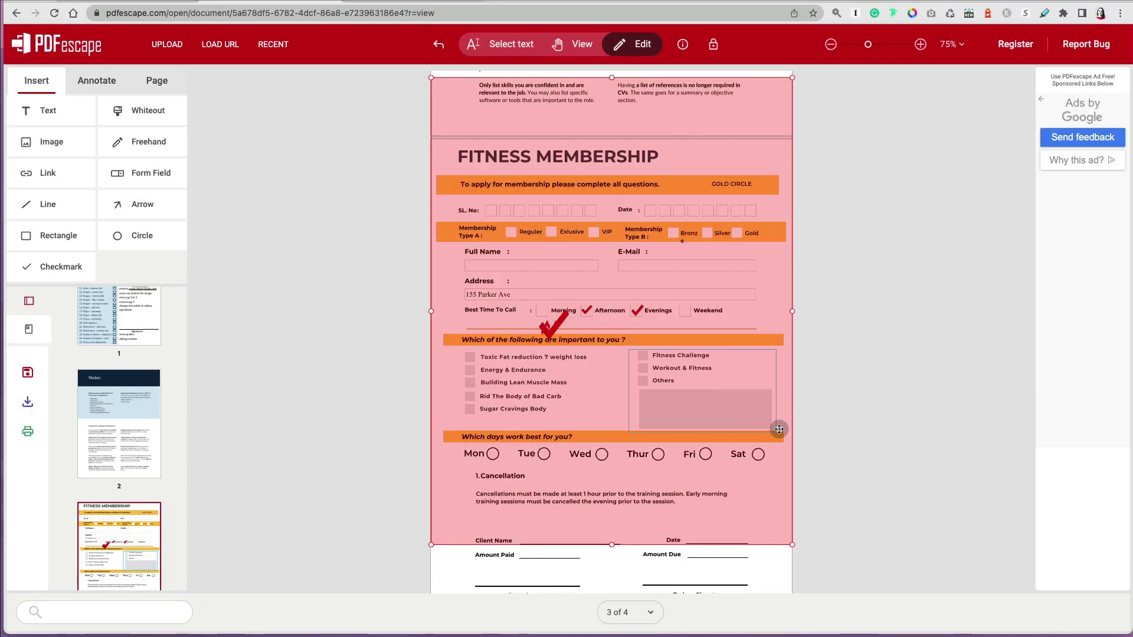
key("Delete")
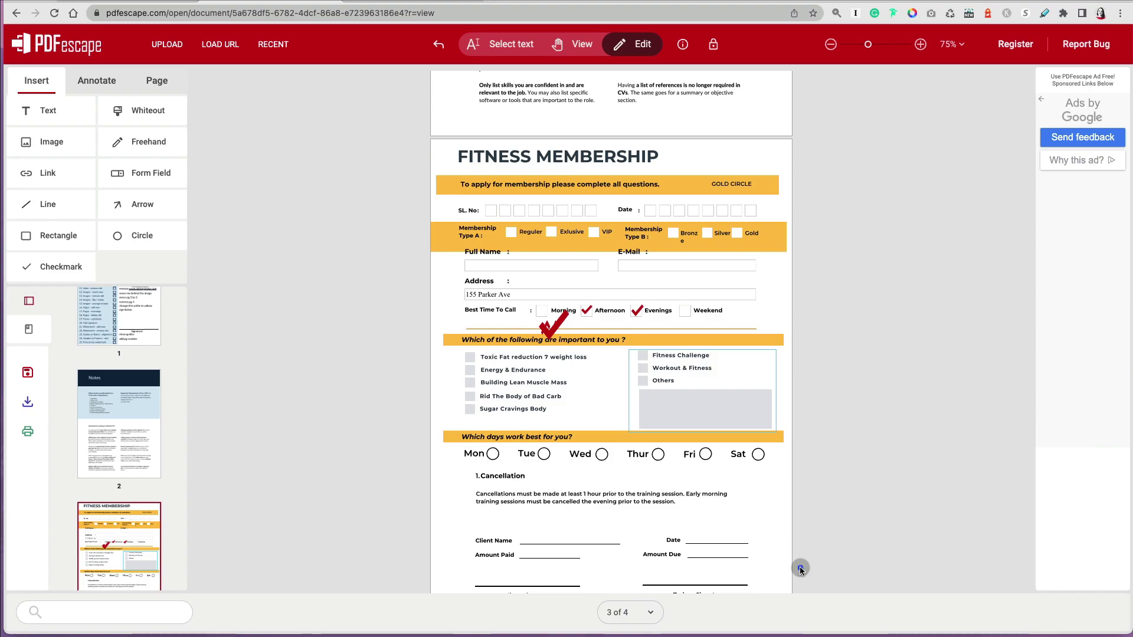
left_click(778, 519)
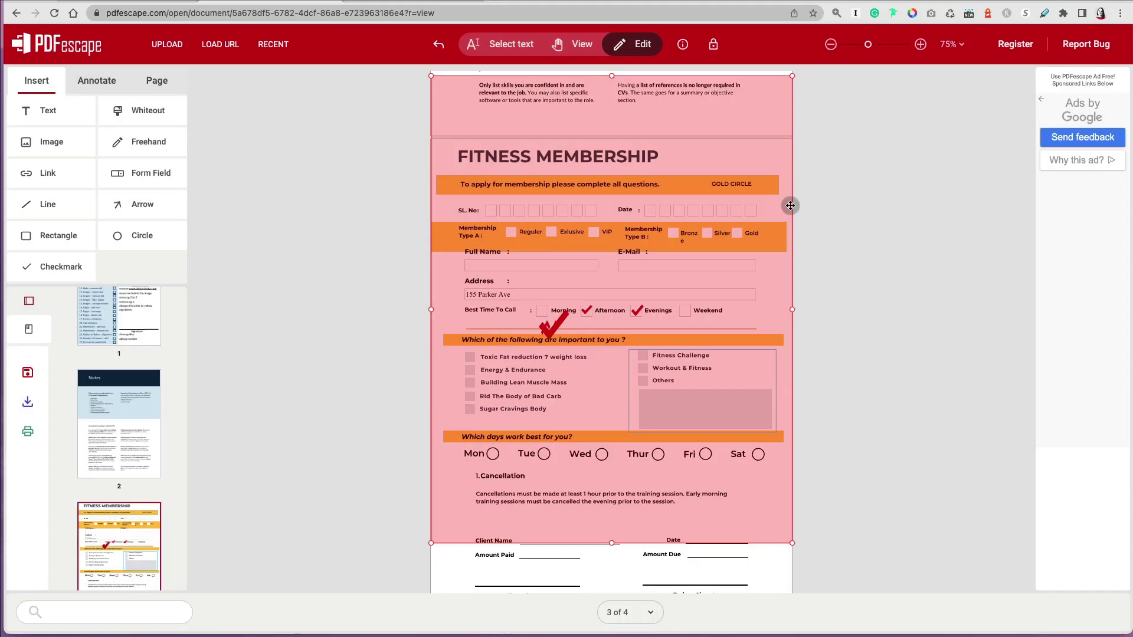
left_click(831, 44)
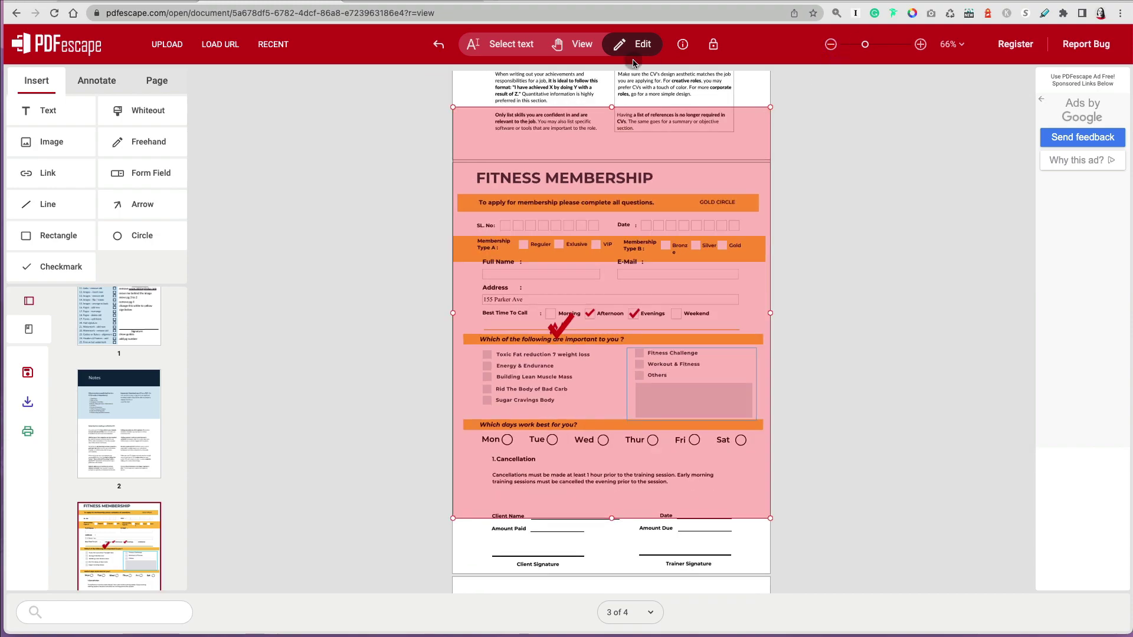
left_click(577, 44)
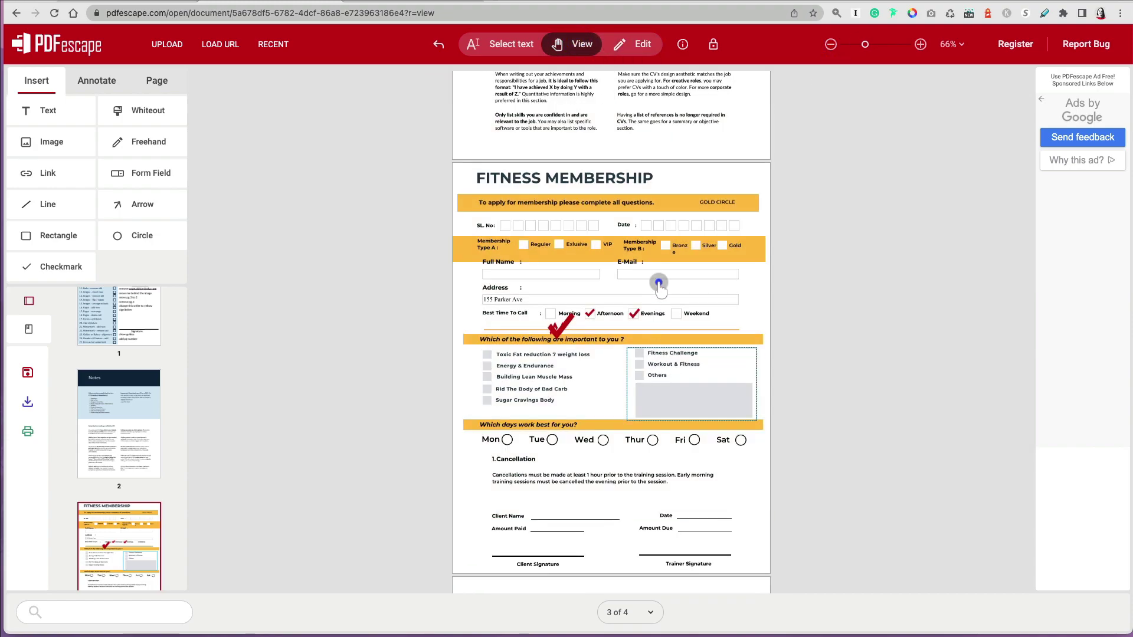
scroll(741, 464, "down", 2)
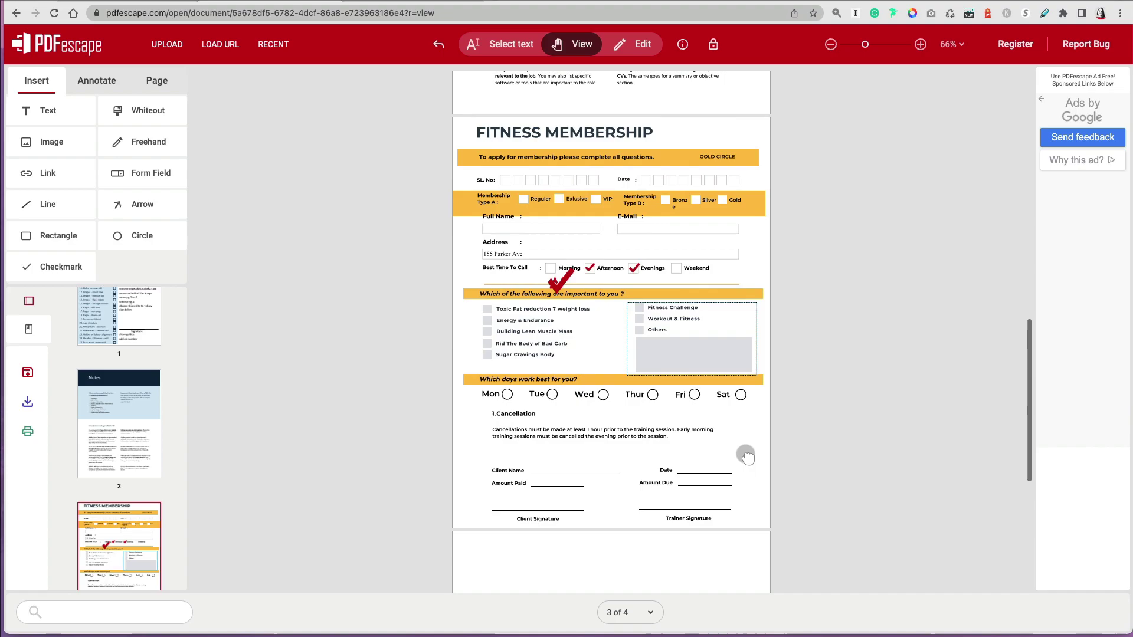
scroll(747, 456, "up", 3)
- Place a radio-button form field on the Mon option
left_click(135, 174)
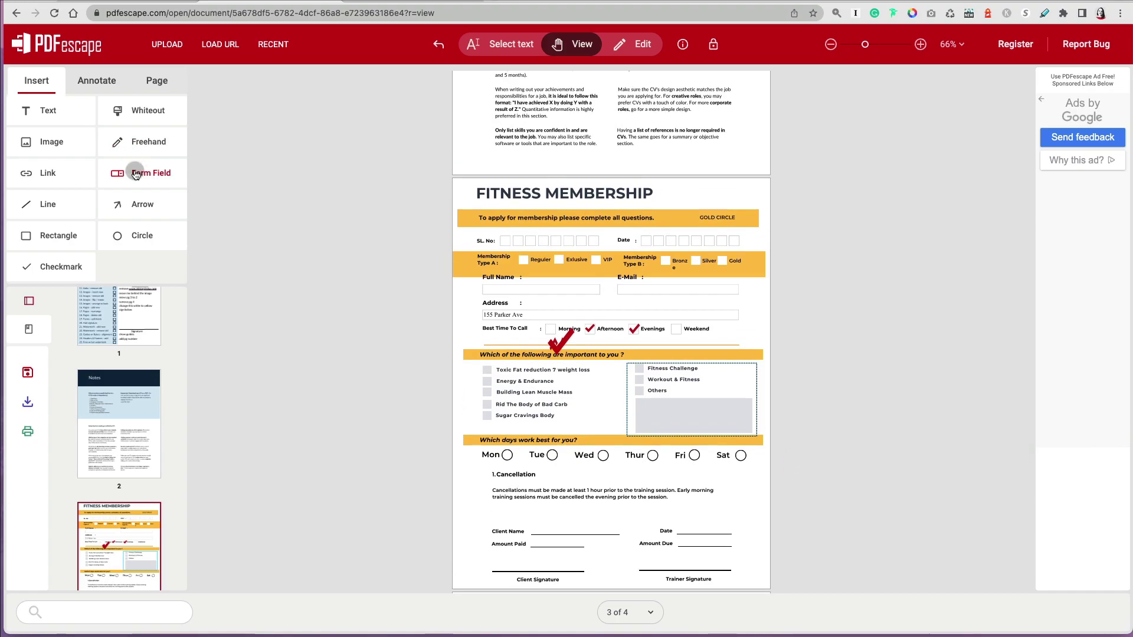
left_click(650, 326)
scroll(617, 442, "down", 2)
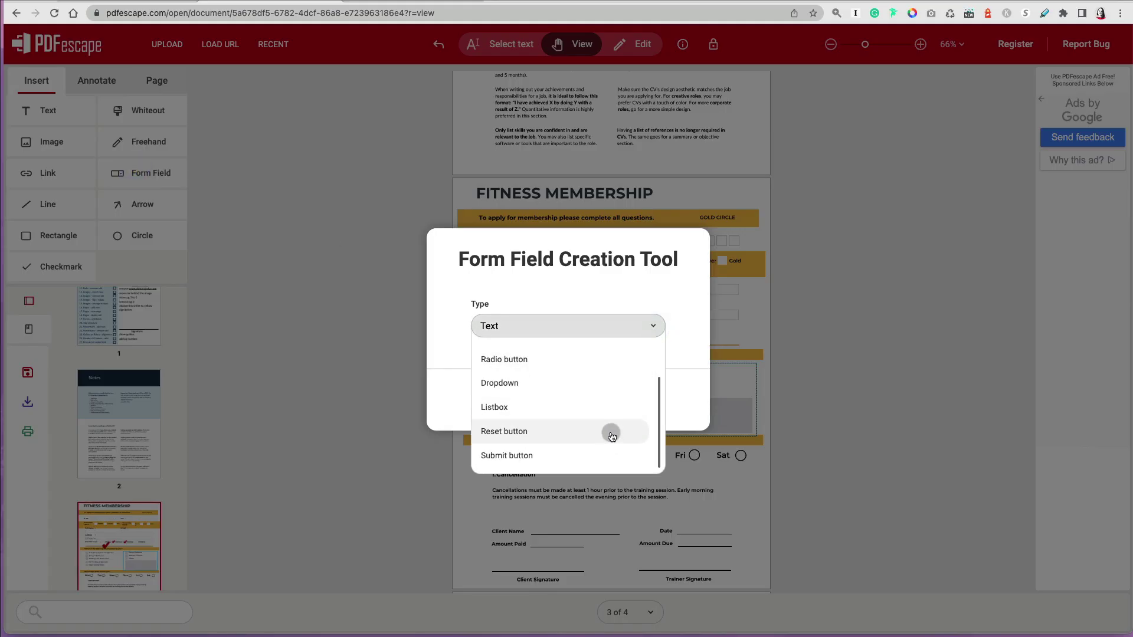
left_click(497, 360)
left_click(513, 400)
left_click(509, 481)
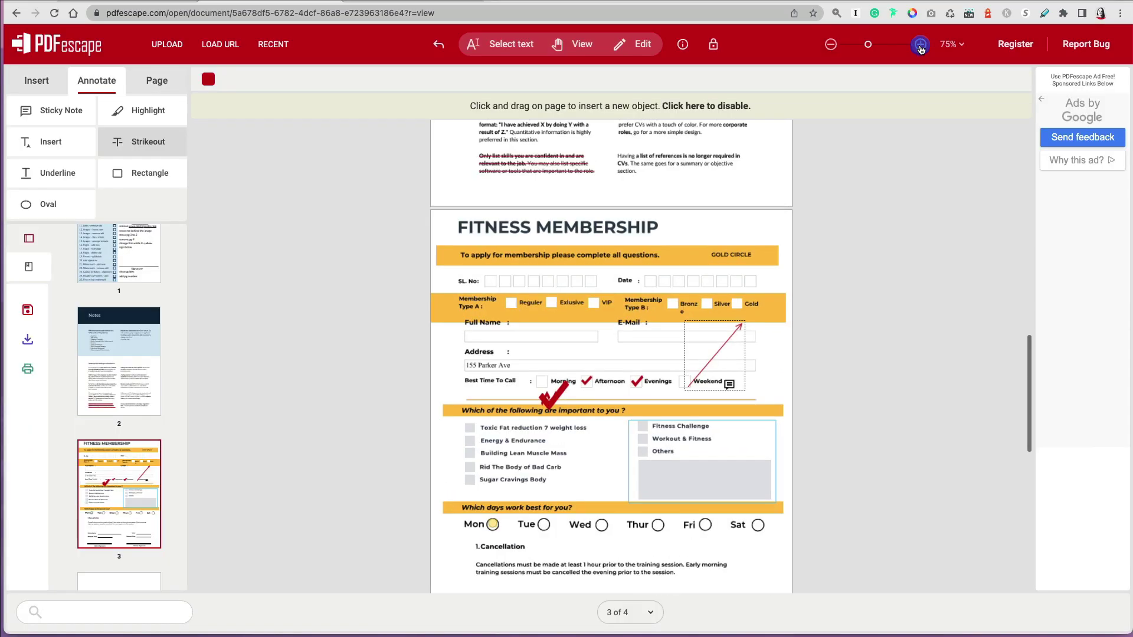
- Preview the form in View mode and zoom in to 130%
left_click(921, 44)
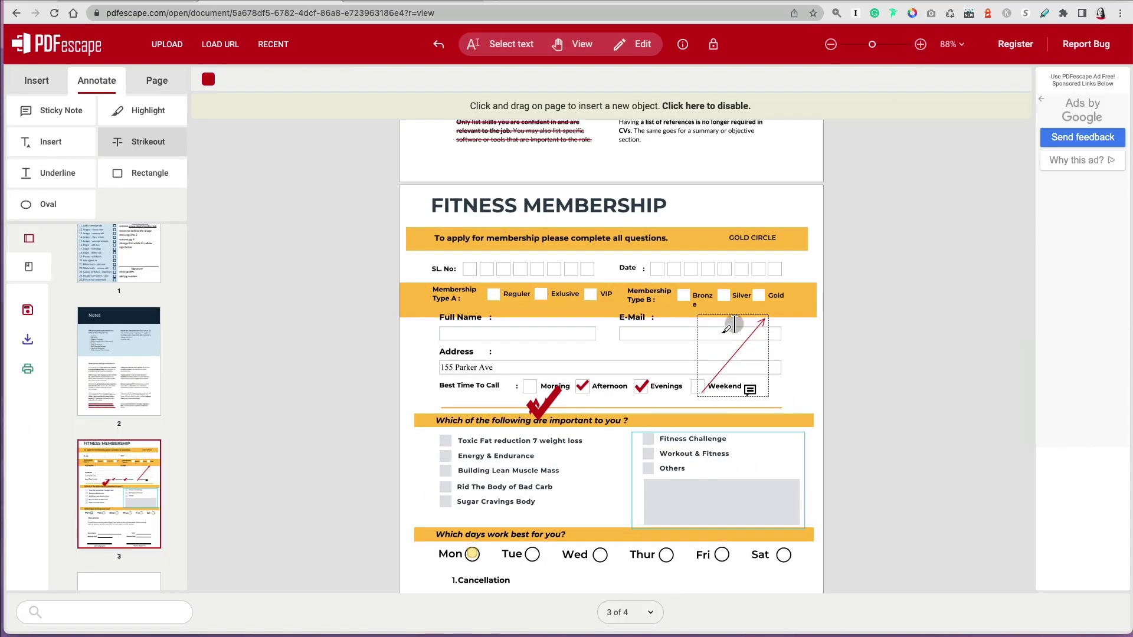
left_click(572, 44)
scroll(712, 172, "down", 5)
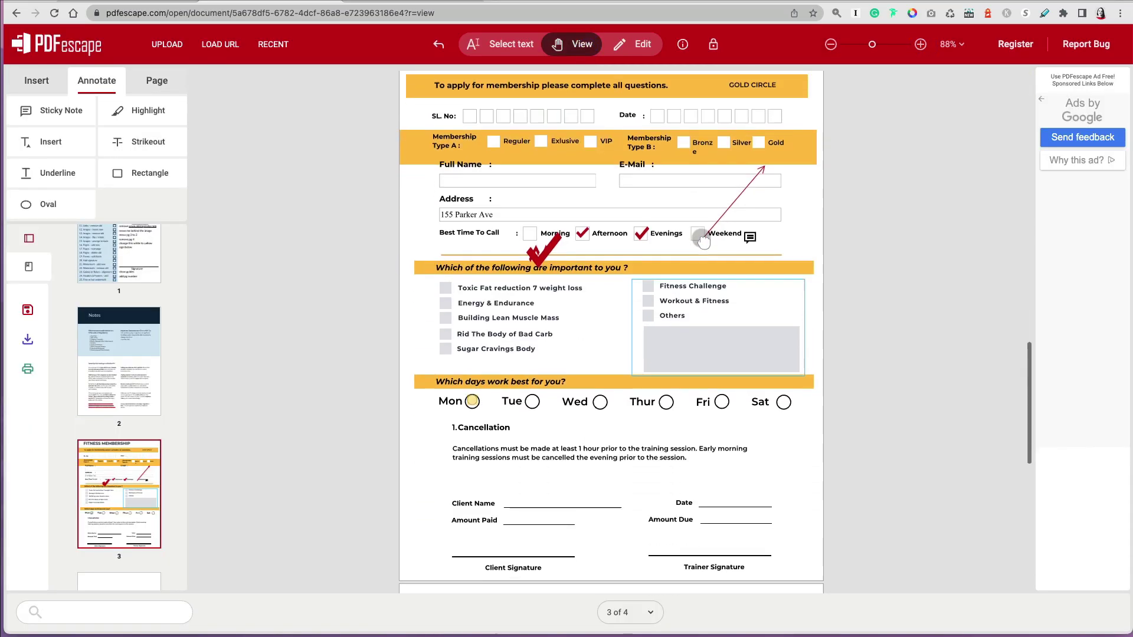
scroll(712, 172, "up", 1)
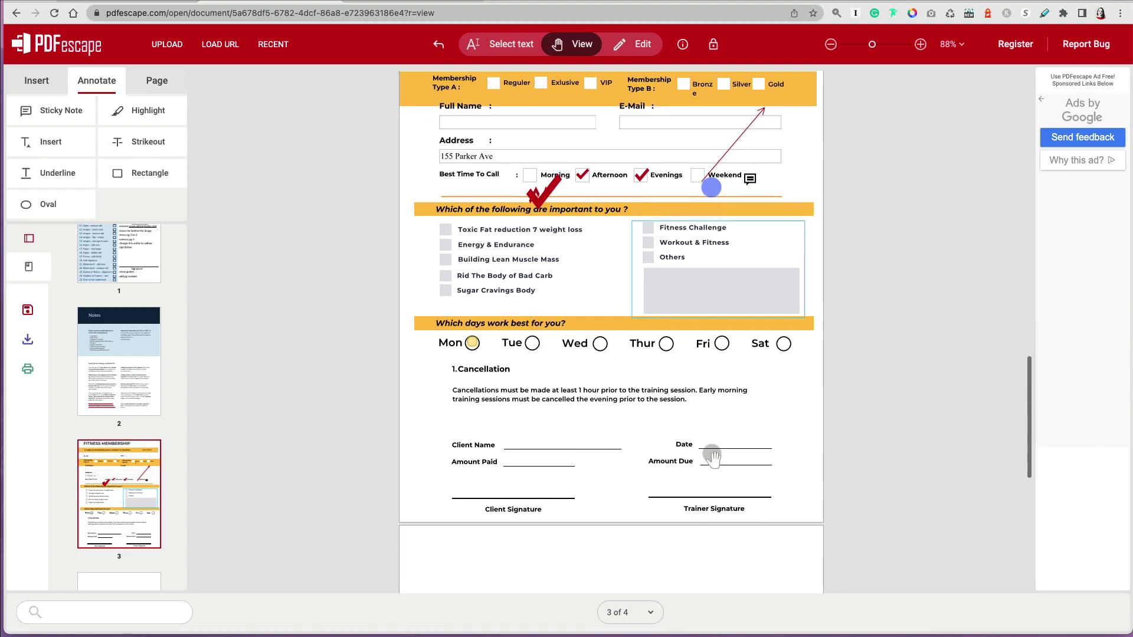
left_click(920, 44)
left_click(921, 44)
- Delete the Notes page from the document
scroll(796, 324, "down", 2)
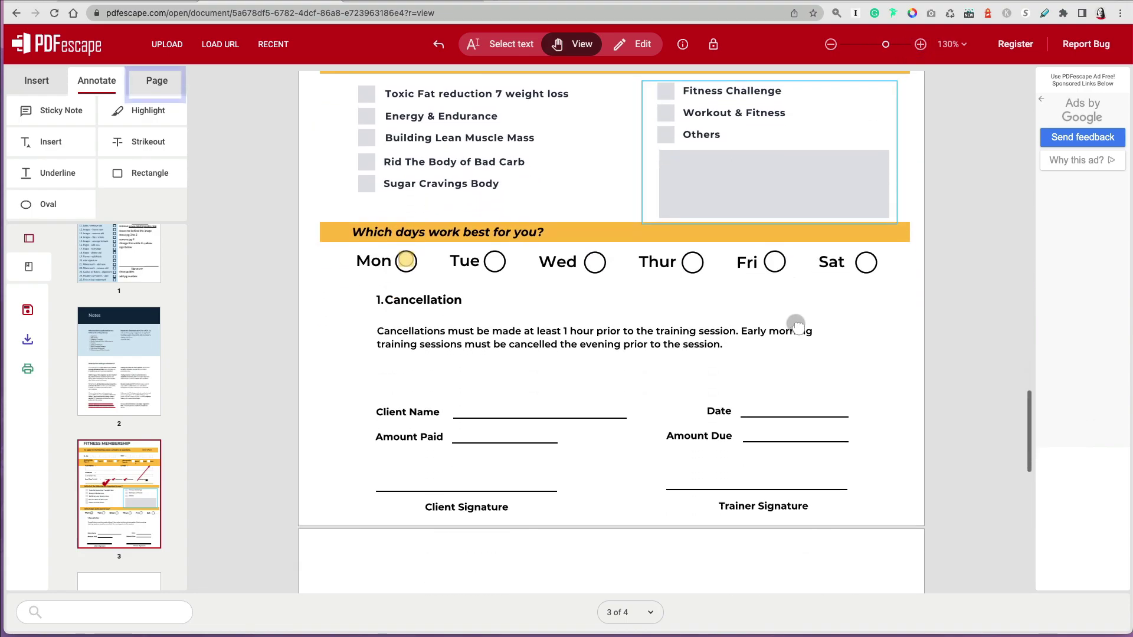
left_click(157, 80)
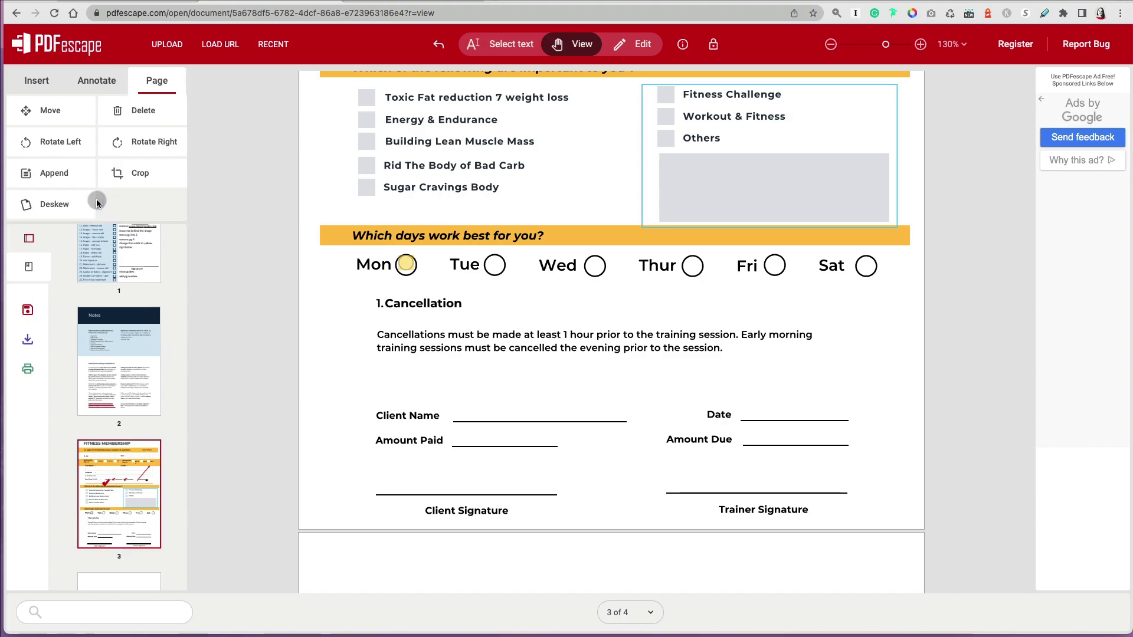
left_click(143, 400)
left_click(148, 112)
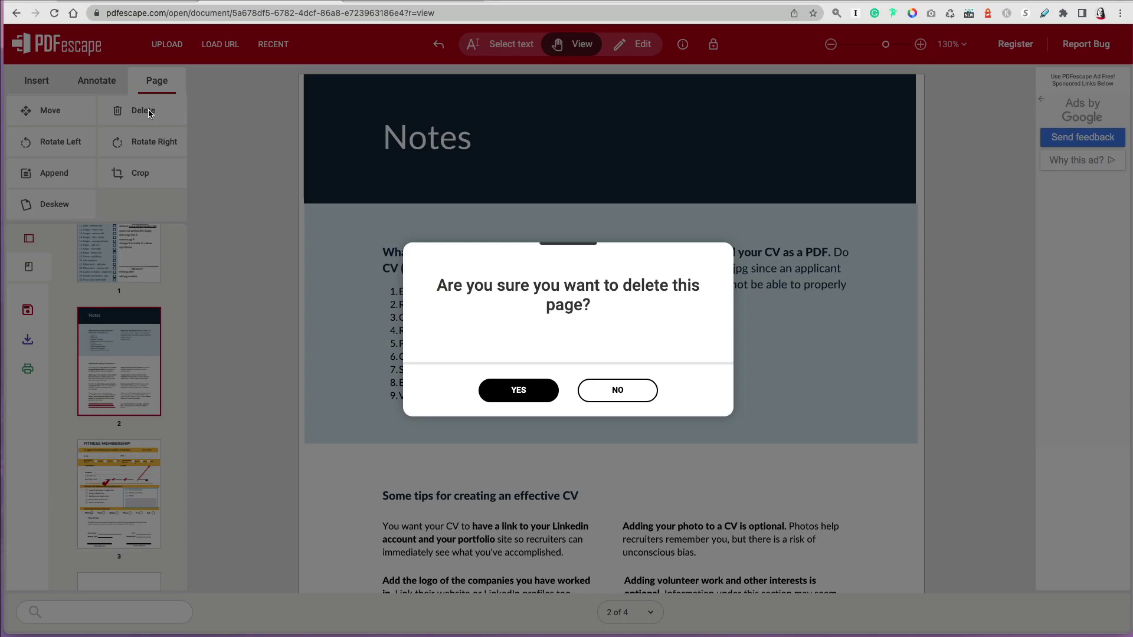
left_click(518, 390)
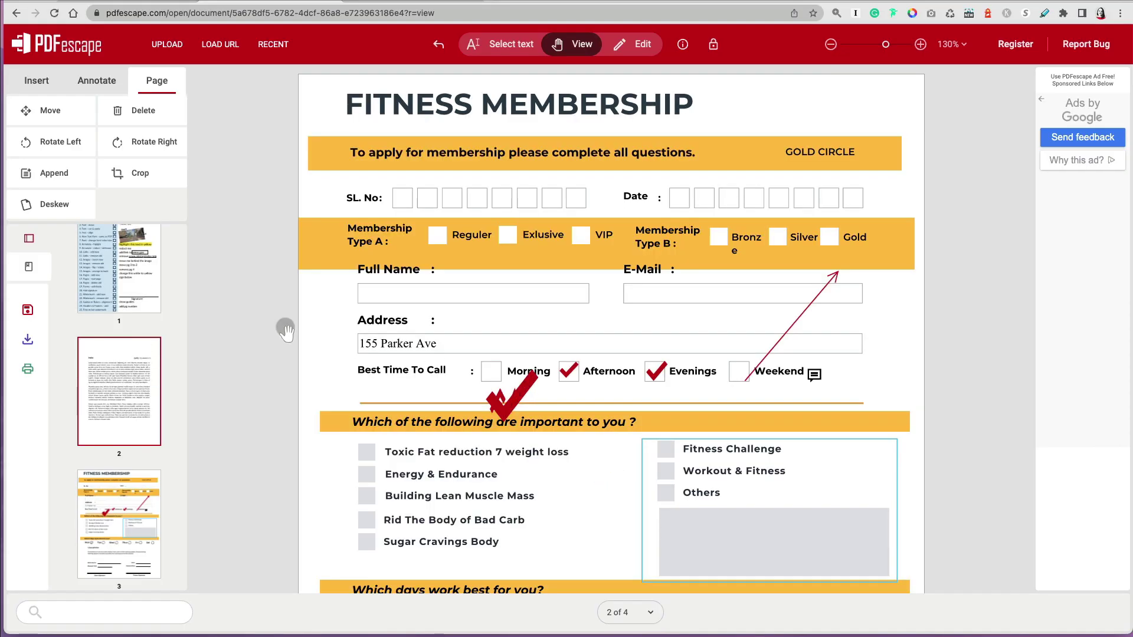
- Crop the Hello! letter page to the marked area
left_click(140, 173)
scroll(493, 333, "down", 10)
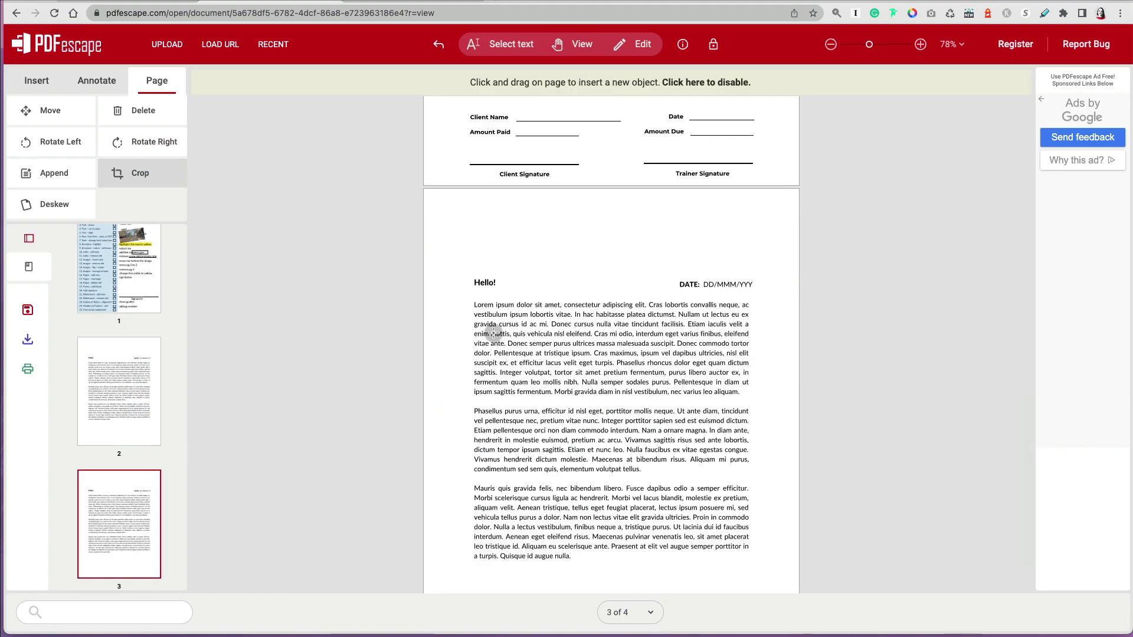
left_click_drag(462, 251, 773, 578)
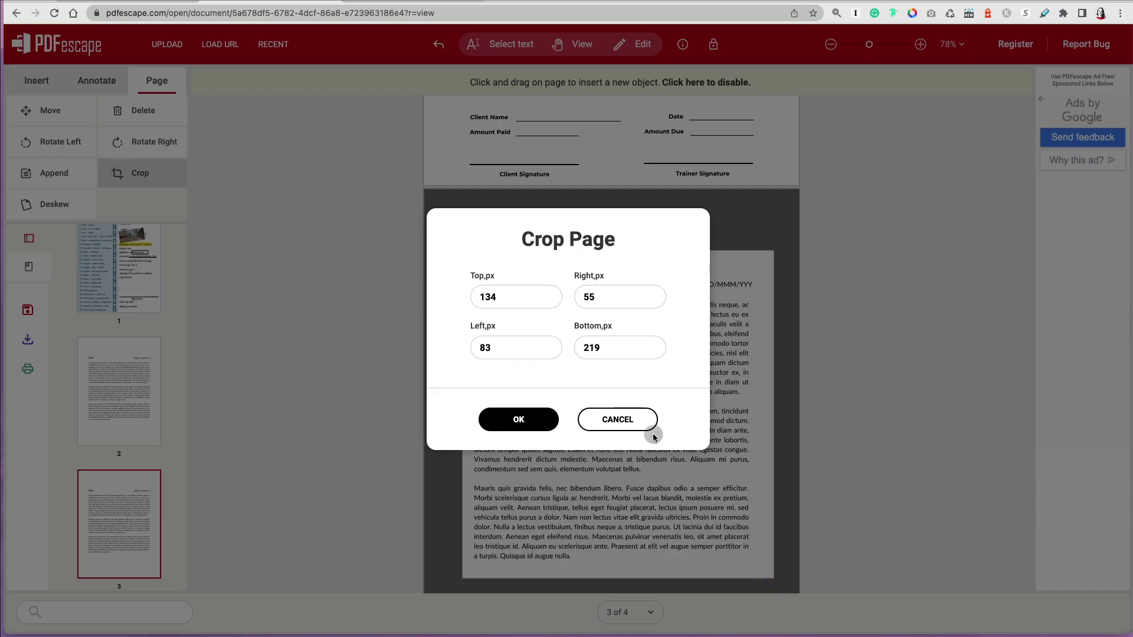
left_click(526, 421)
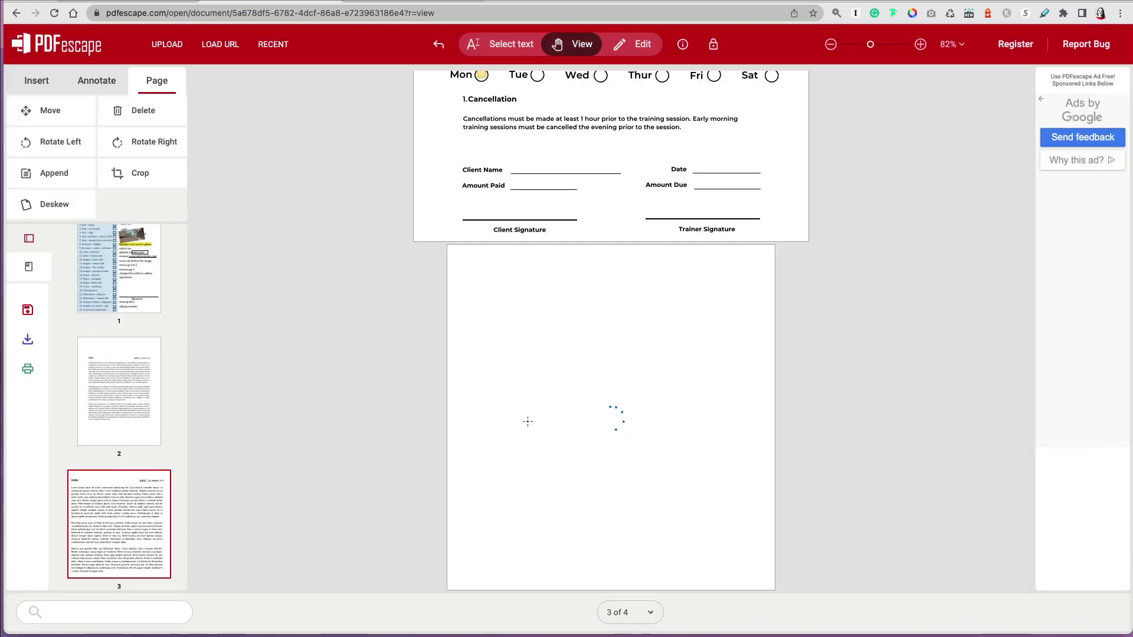
left_click(28, 329)
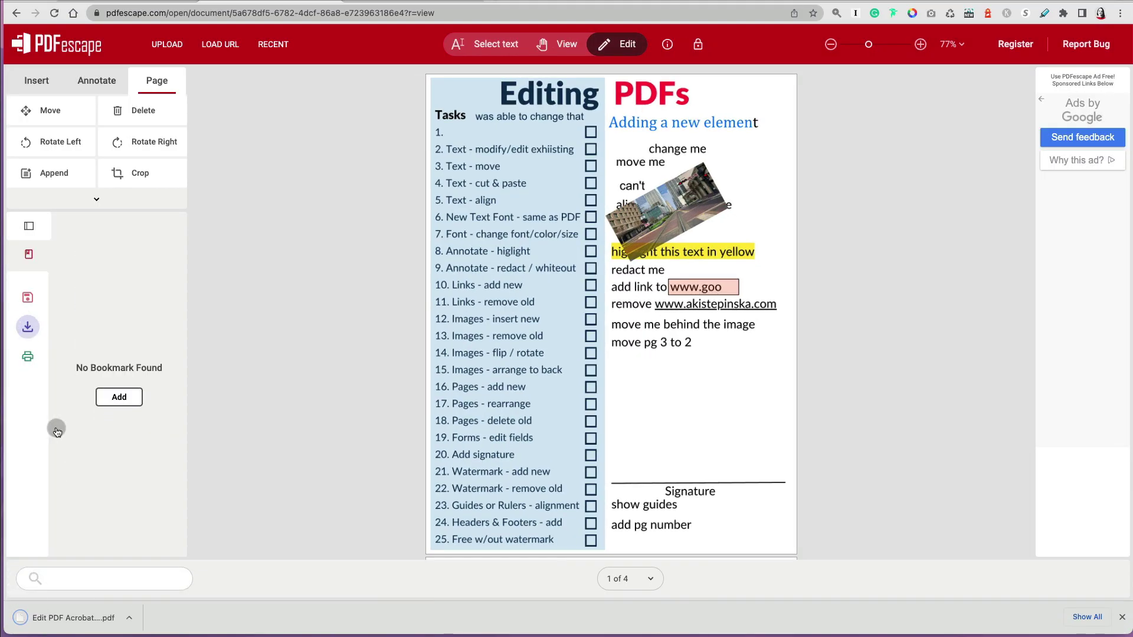
left_click(129, 620)
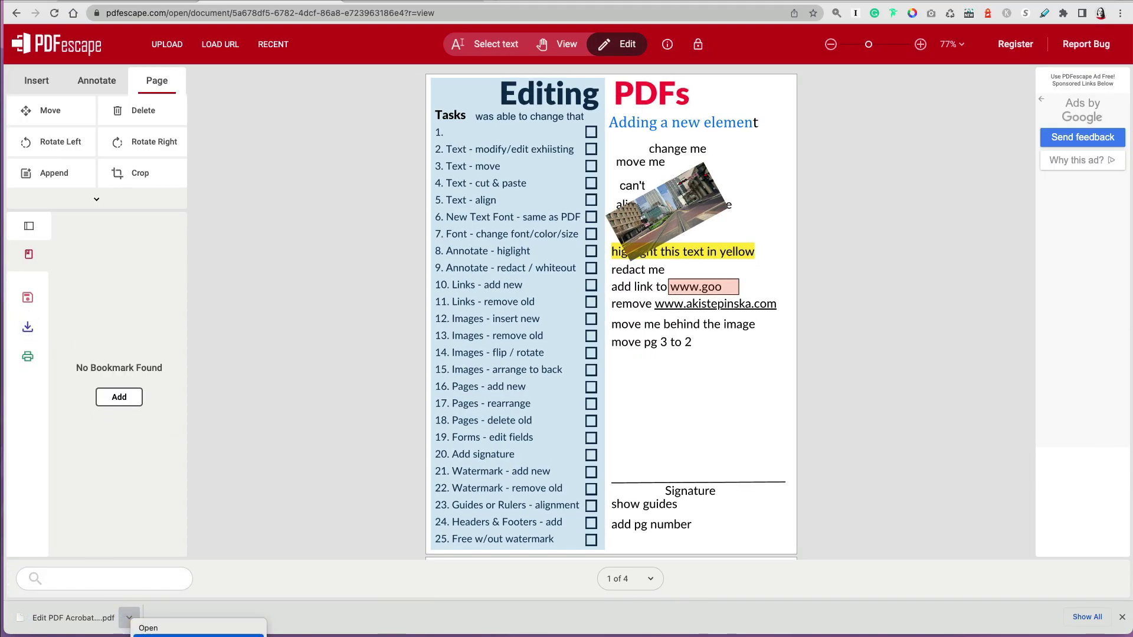
left_click(144, 625)
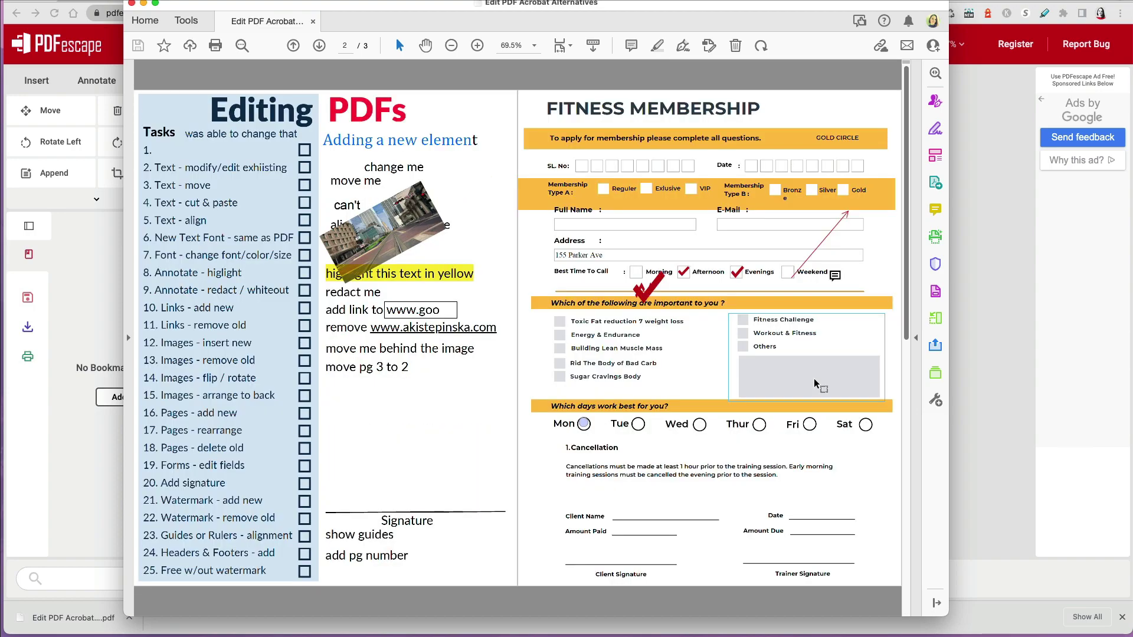
left_click_drag(372, 8, 371, 20)
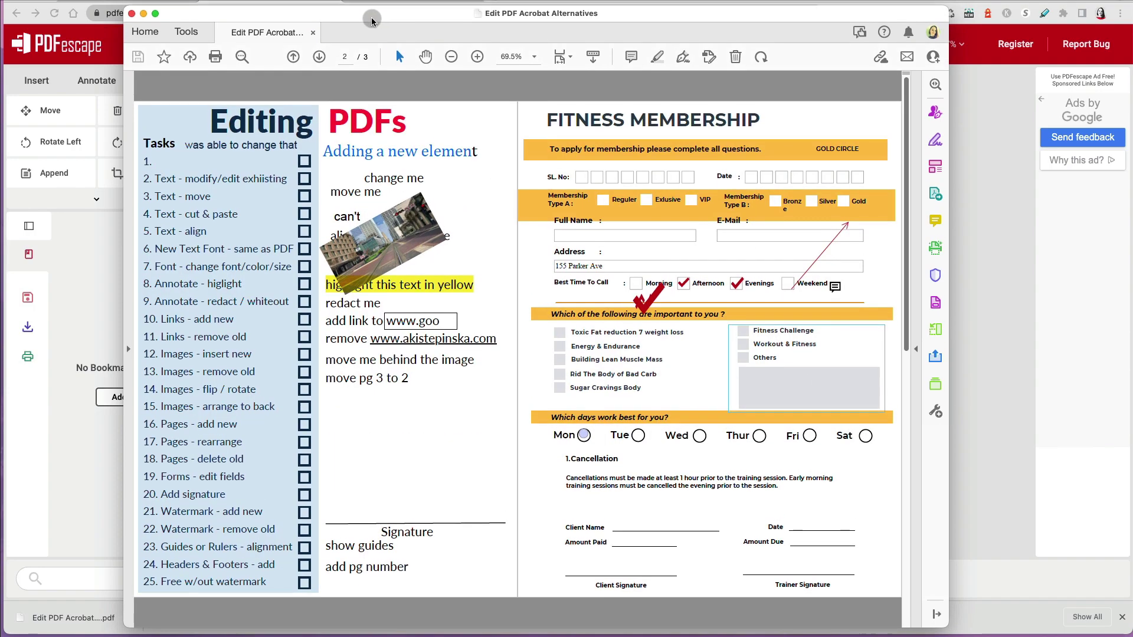
left_click(132, 15)
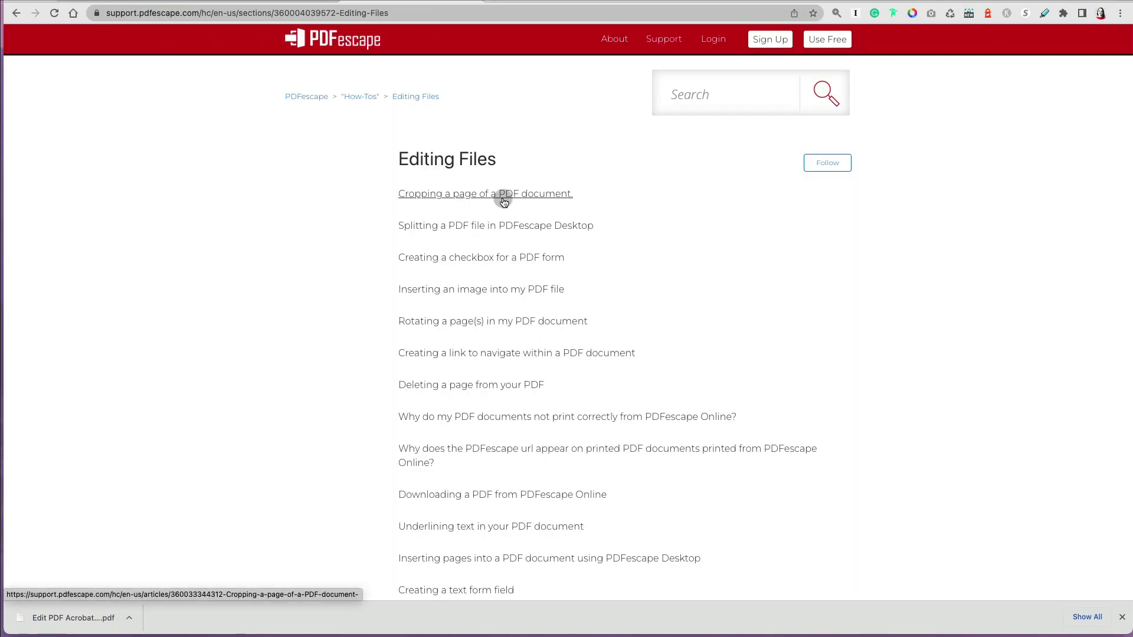
- From the Editing Files help page, open 'How to add a header/footer' and jump to 'Add Header and Footer'
scroll(481, 324, "down", 3)
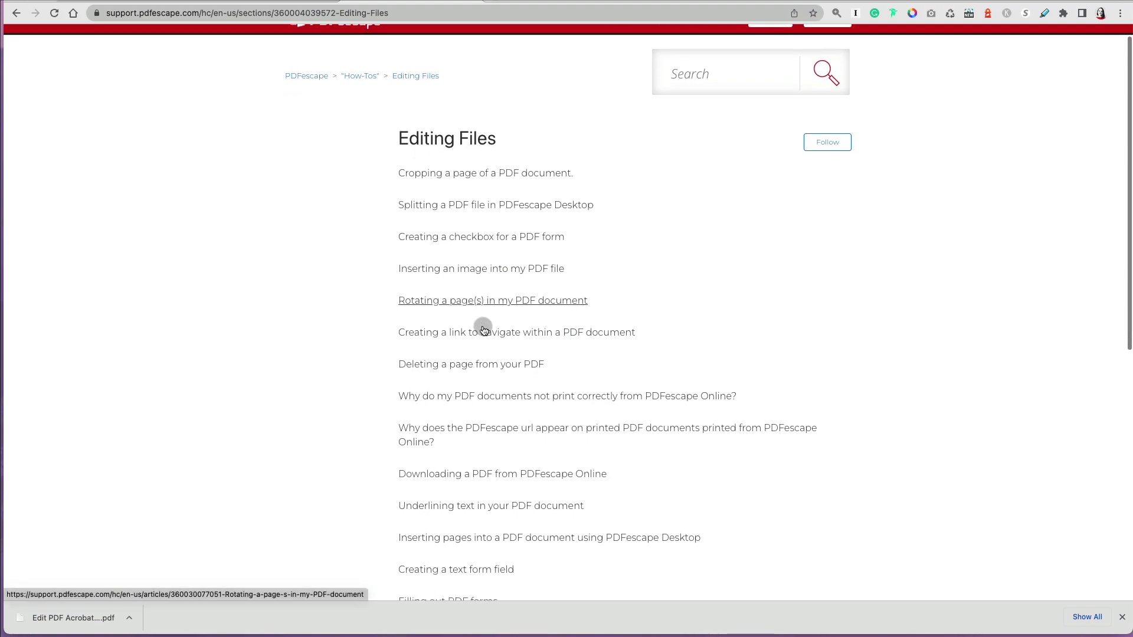
scroll(483, 330, "down", 4)
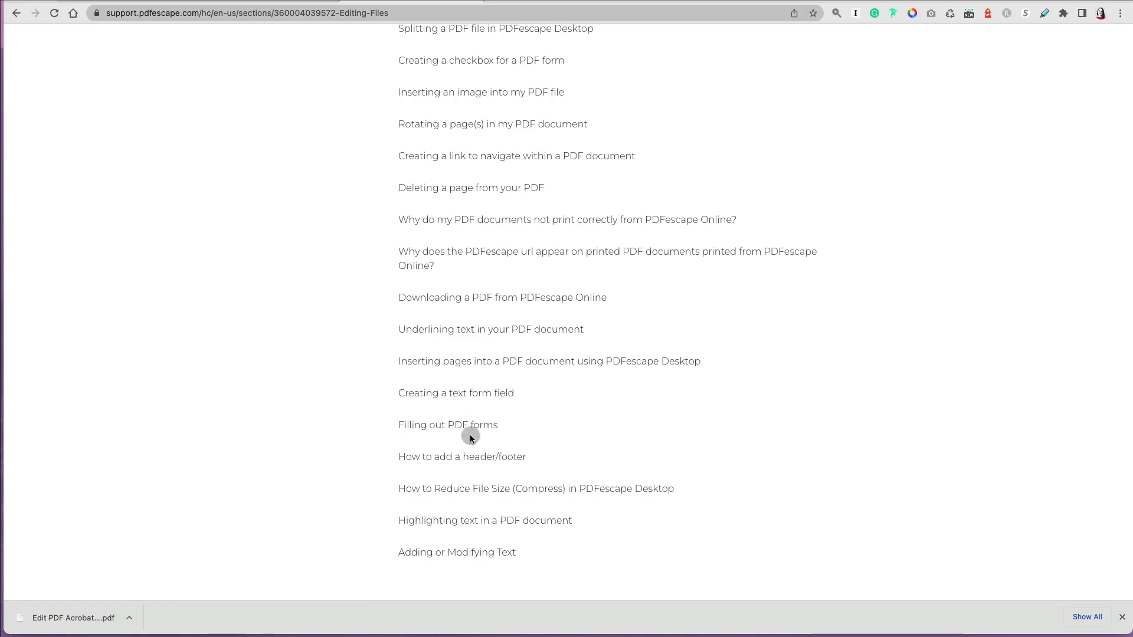
left_click(470, 456)
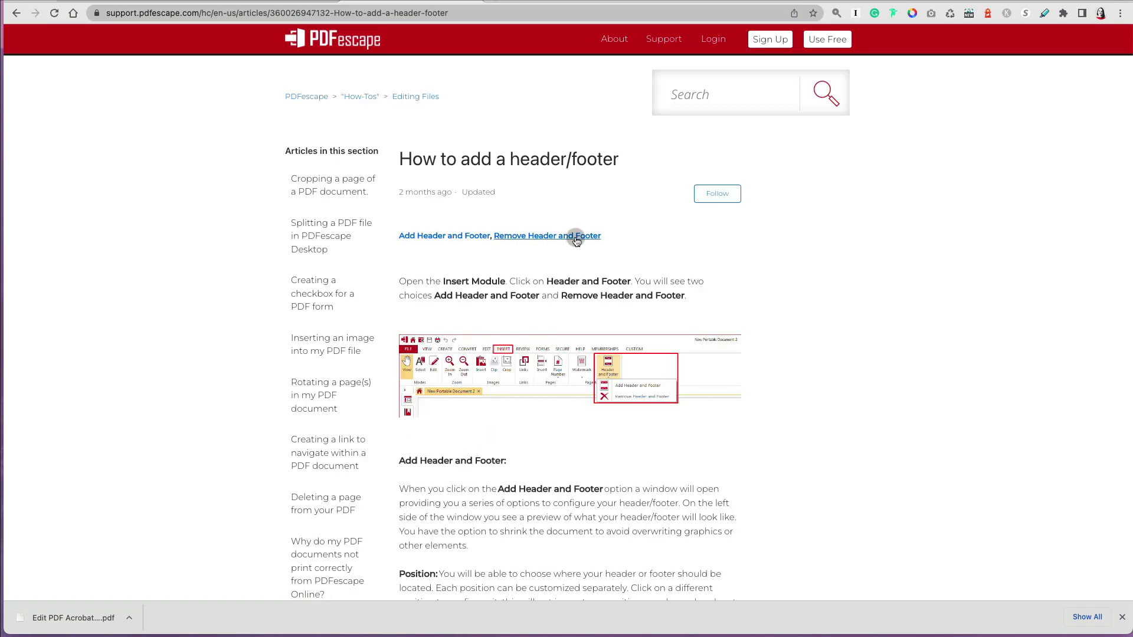
left_click(456, 236)
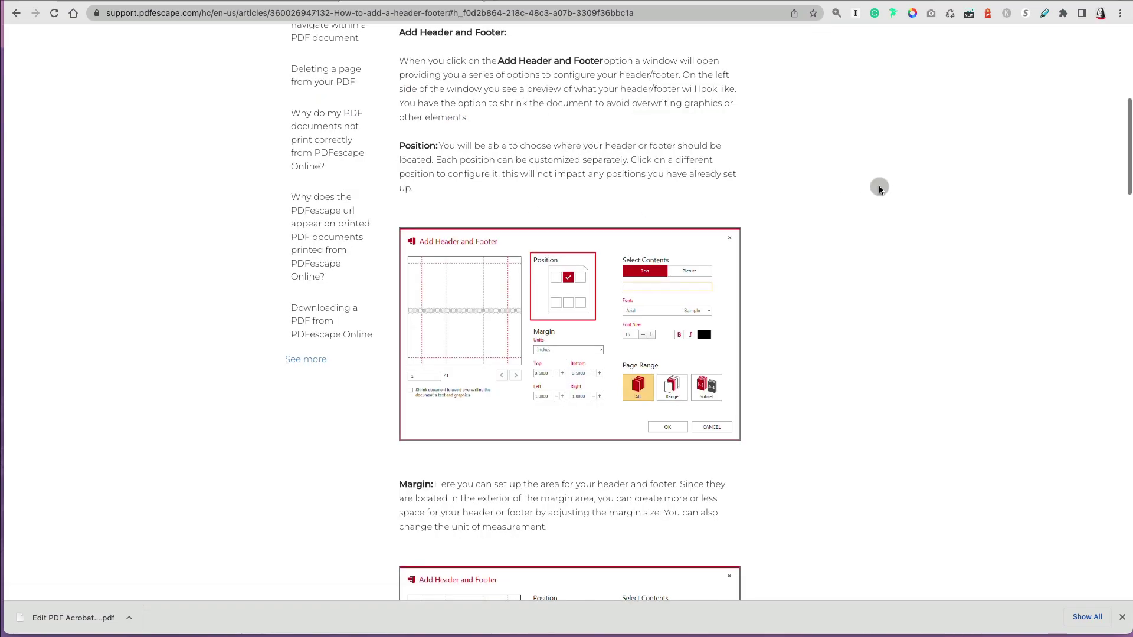